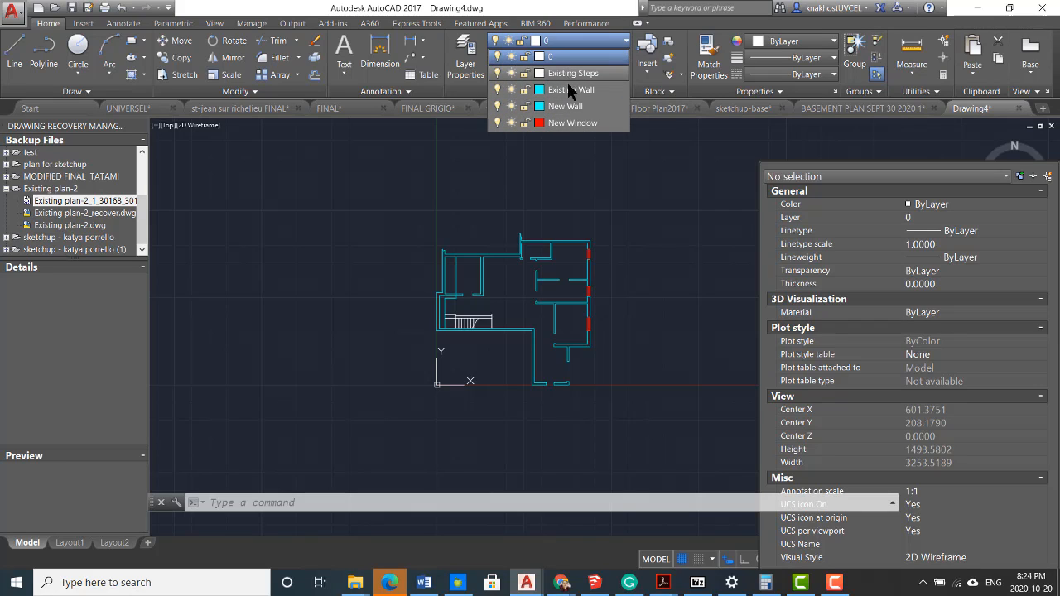
Examine the simplified floor plan's walls, stairs and windows in Drawing4.
{"action": "left_click", "coordinate": [517, 213]}
{"action": "scroll", "coordinate": [510, 294], "scroll_direction": "up", "scroll_amount": 3}
{"action": "mouse_move", "coordinate": [501, 297]}
{"action": "middle_mouse_down"}
{"action": "mouse_move", "coordinate": [492, 262]}
{"action": "mouse_move", "coordinate": [483, 373]}
{"action": "middle_mouse_up"}
{"action": "scroll", "coordinate": [527, 234], "scroll_direction": "up", "scroll_amount": 2}
{"action": "scroll", "coordinate": [560, 267], "scroll_direction": "up", "scroll_amount": 1}
{"action": "scroll", "coordinate": [561, 270], "scroll_direction": "down", "scroll_amount": 2}
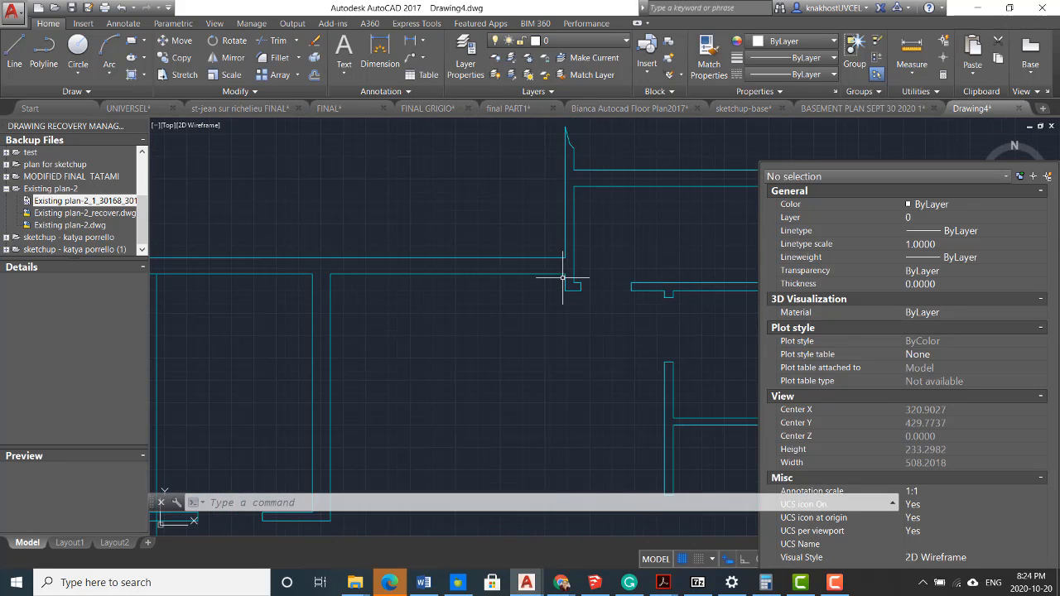
{"action": "scroll", "coordinate": [345, 289], "scroll_direction": "down", "scroll_amount": 5}
{"action": "middle_click_drag", "start_coordinate": [354, 348], "coordinate": [346, 286]}
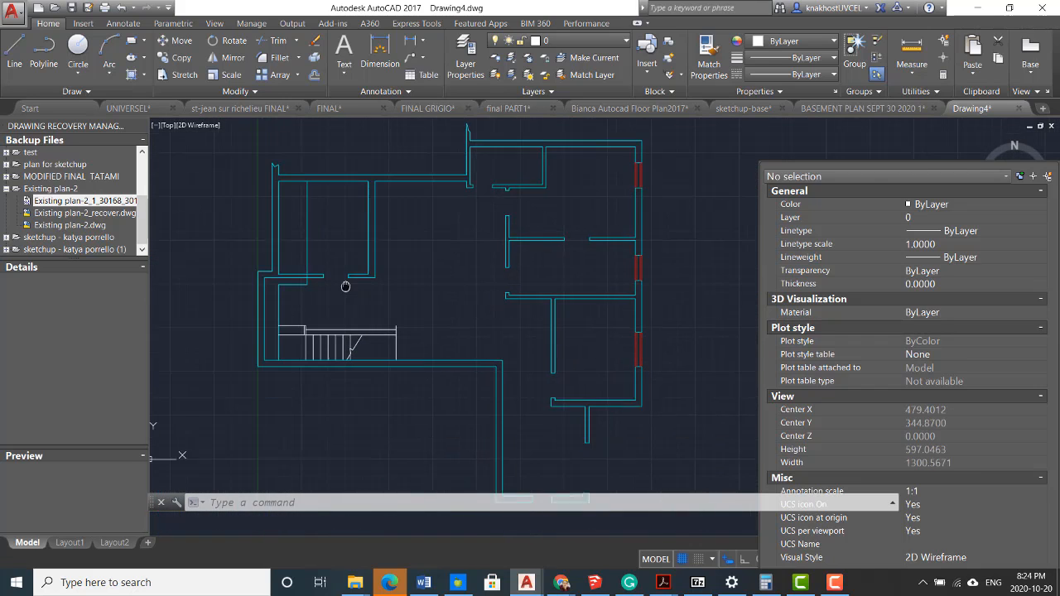
{"action": "scroll", "coordinate": [345, 286], "scroll_direction": "up", "scroll_amount": 2}
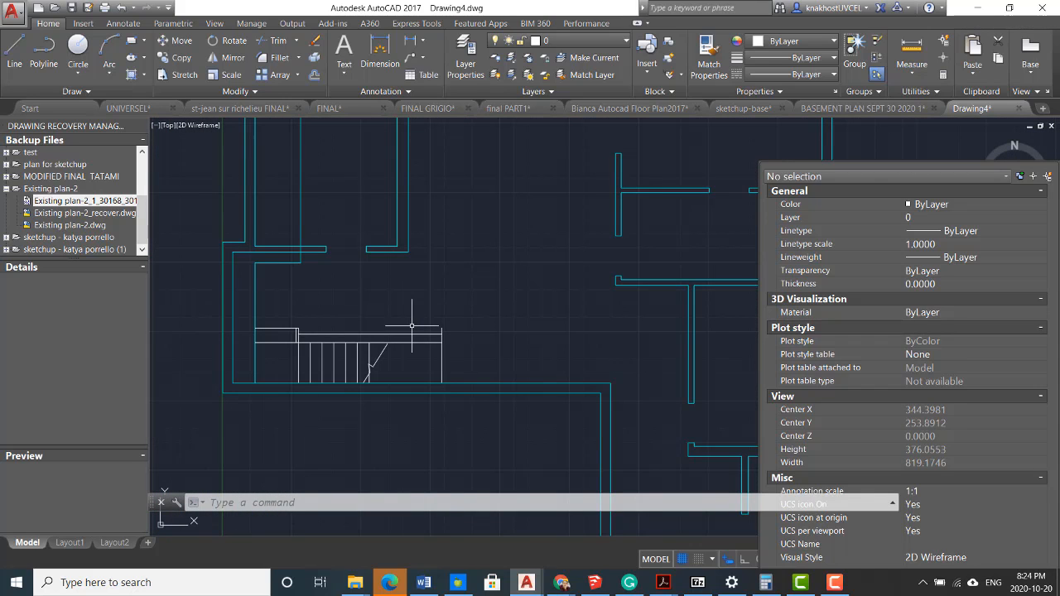
{"action": "scroll", "coordinate": [343, 350], "scroll_direction": "down", "scroll_amount": 2}
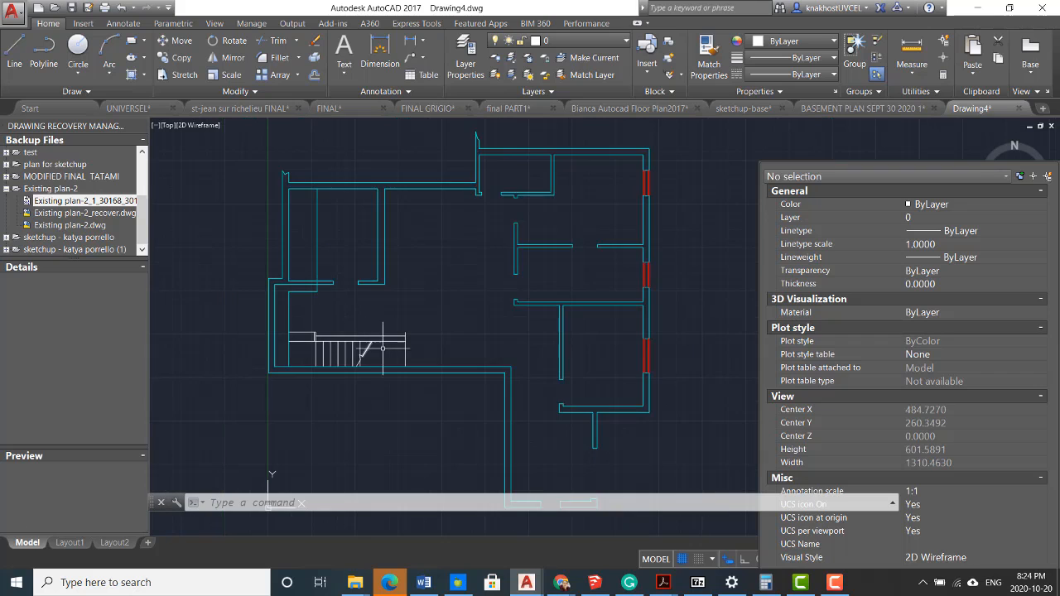
{"action": "middle_click_drag", "start_coordinate": [391, 350], "coordinate": [361, 290]}
{"action": "middle_click_drag", "start_coordinate": [585, 326], "coordinate": [618, 407]}
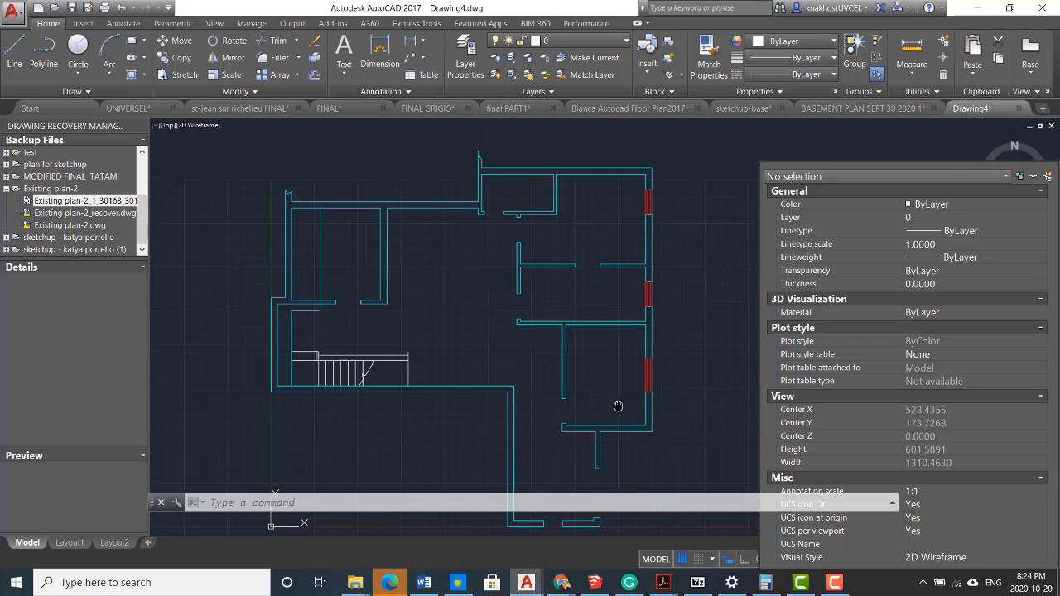
{"action": "scroll", "coordinate": [517, 249], "scroll_direction": "down", "scroll_amount": 2}
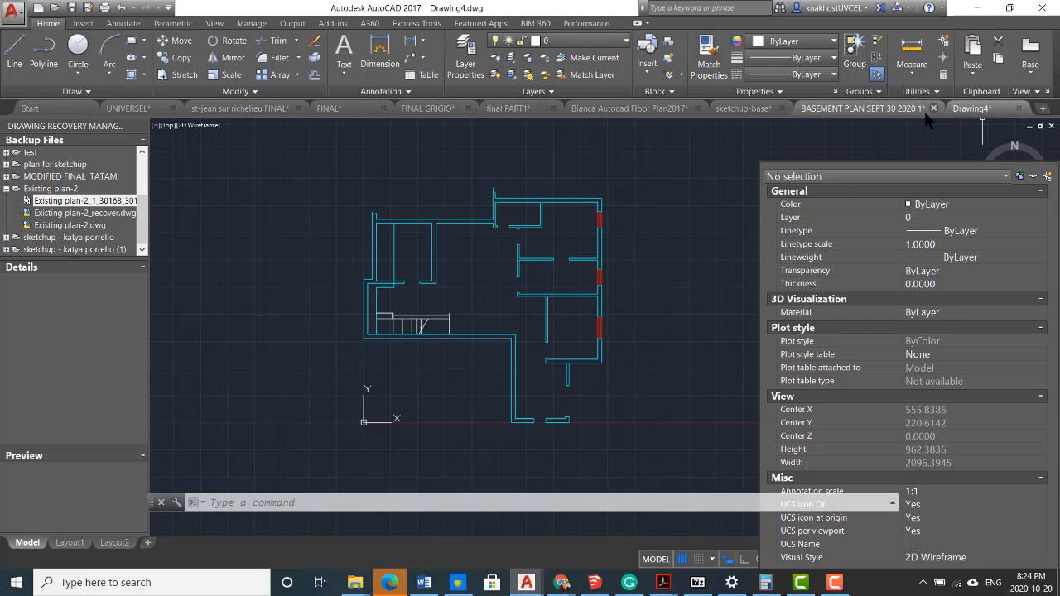
View the COVER PAGE 2 layout of the BASEMENT PLAN SEPT 30 2020 1 drawing and return to Drawing4.
{"action": "left_click", "coordinate": [854, 108]}
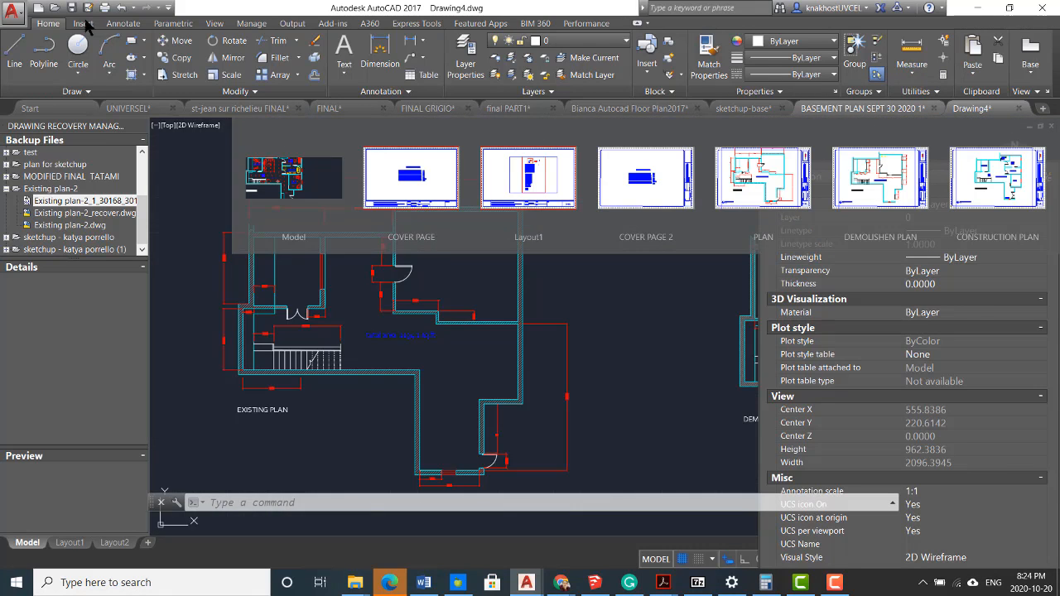
{"action": "left_click", "coordinate": [646, 178]}
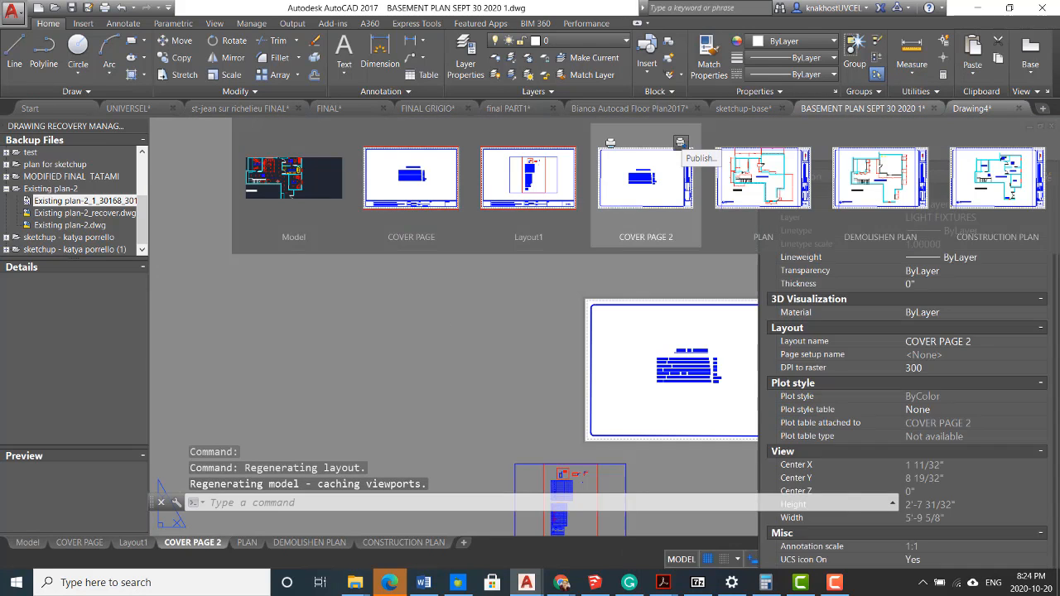
{"action": "key", "text": "ctrl+Tab"}
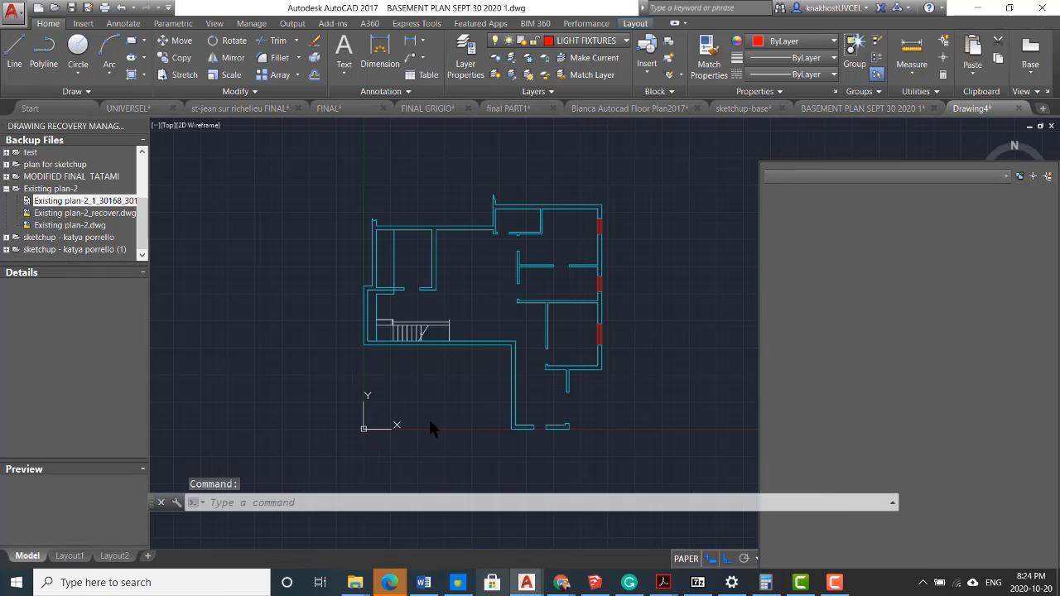
Save the drawing to the Desktop as base in the AutoCAD 2013 Drawing (*.dwg) format.
{"action": "left_click", "coordinate": [14, 15]}
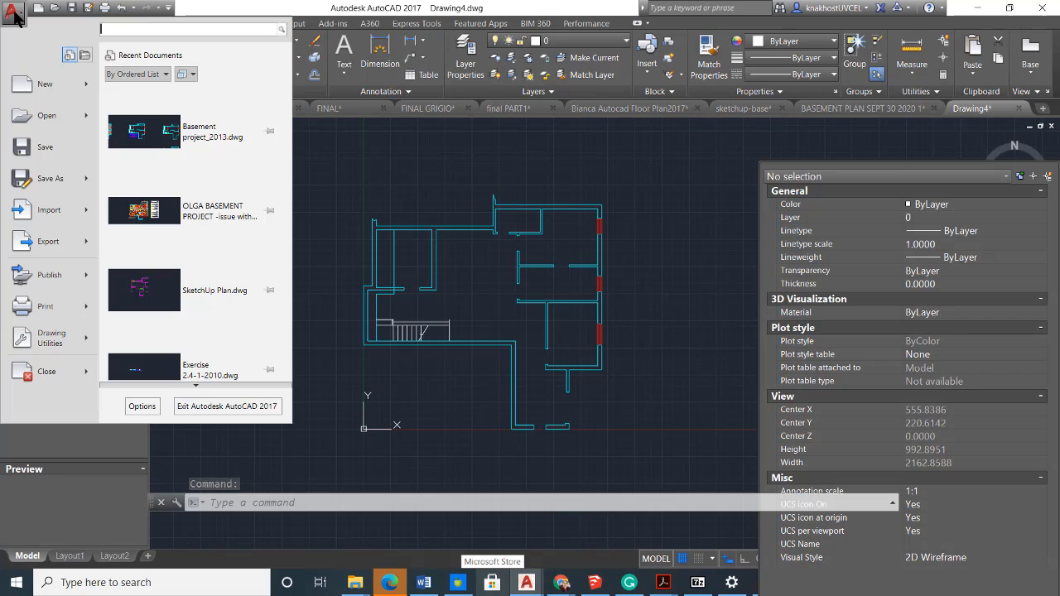
{"action": "left_click", "coordinate": [41, 175]}
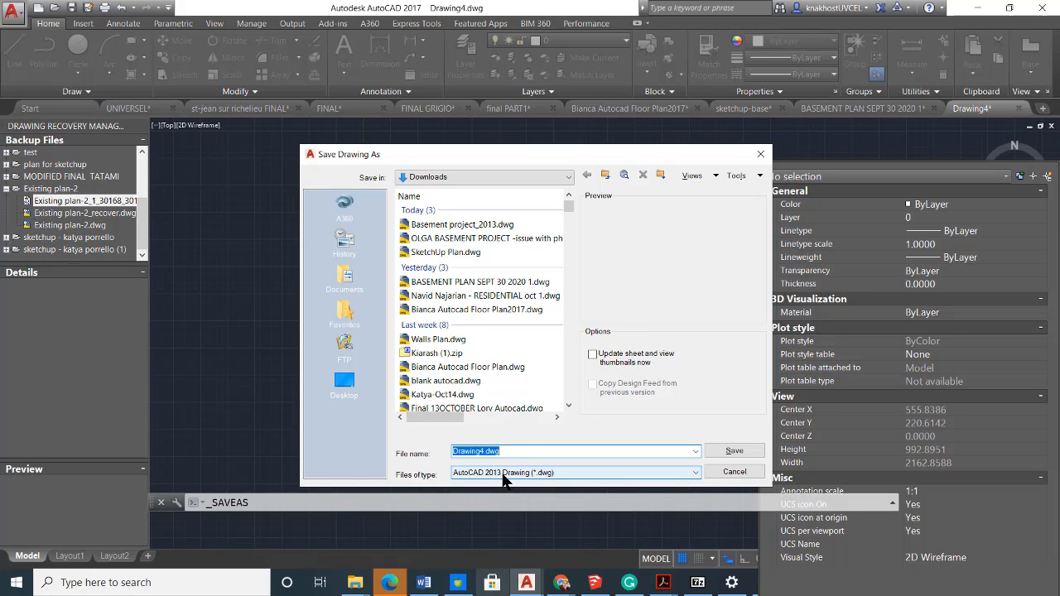
{"action": "left_click", "coordinate": [610, 477]}
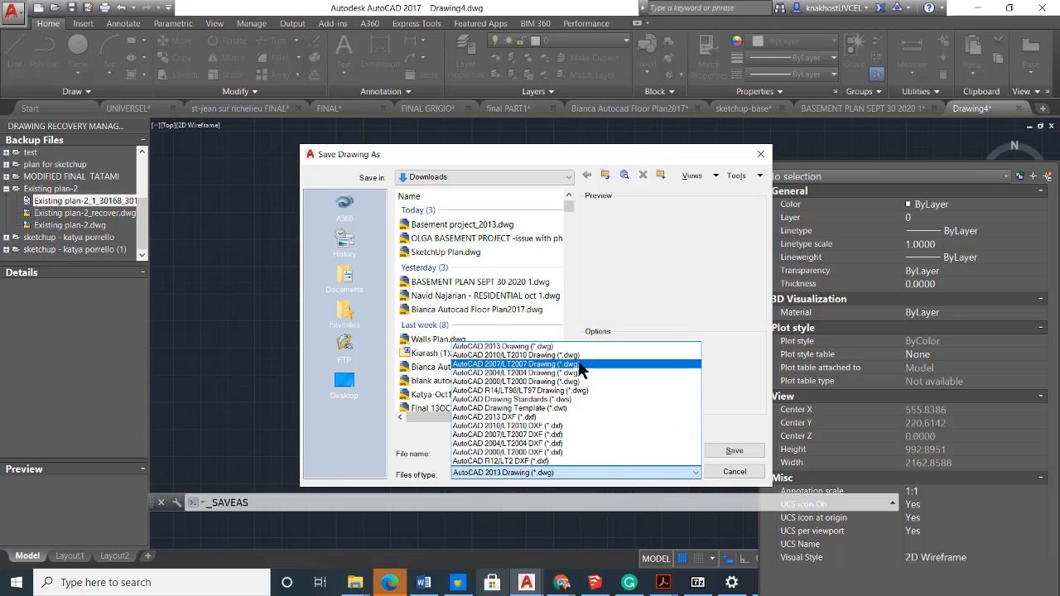
{"action": "left_click", "coordinate": [570, 347]}
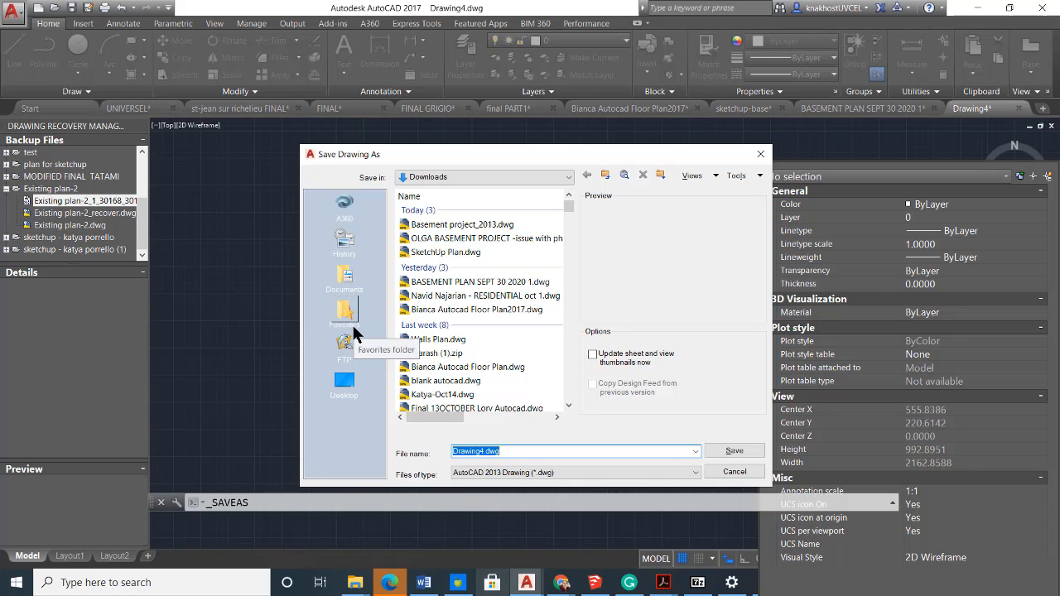
{"action": "left_click", "coordinate": [344, 380]}
{"action": "type", "text": "base"}
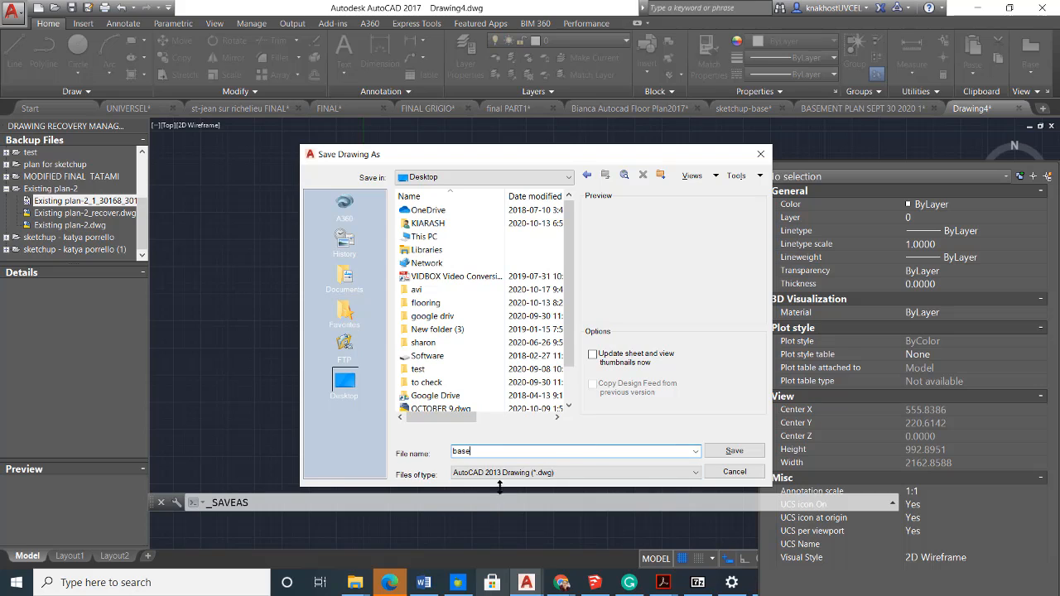
{"action": "left_click", "coordinate": [725, 451]}
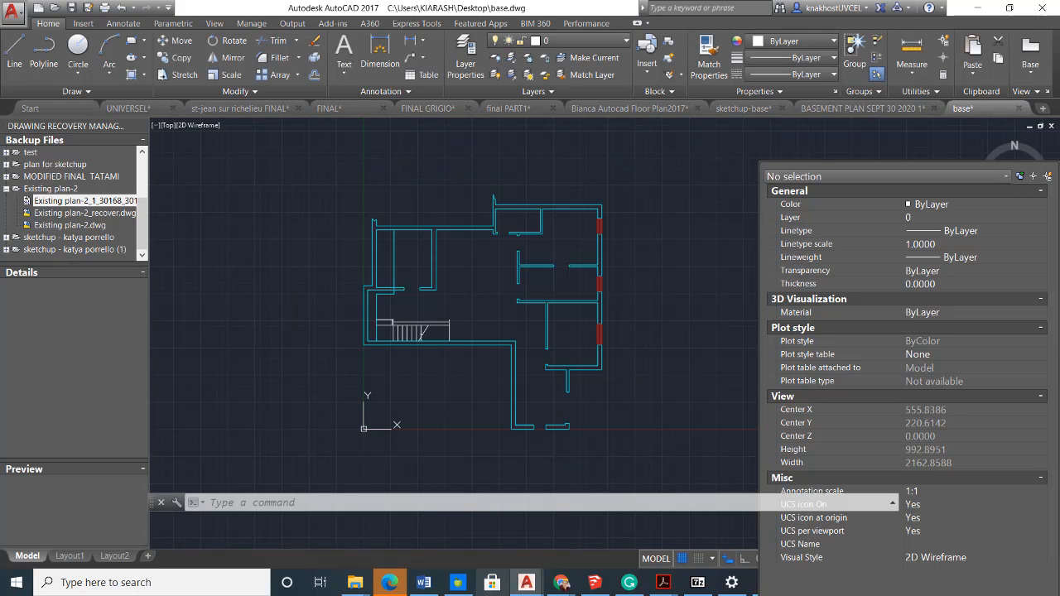
Launch a new SketchUp 2018 window with an empty model.
{"action": "mouse_move", "coordinate": [604, 587]}
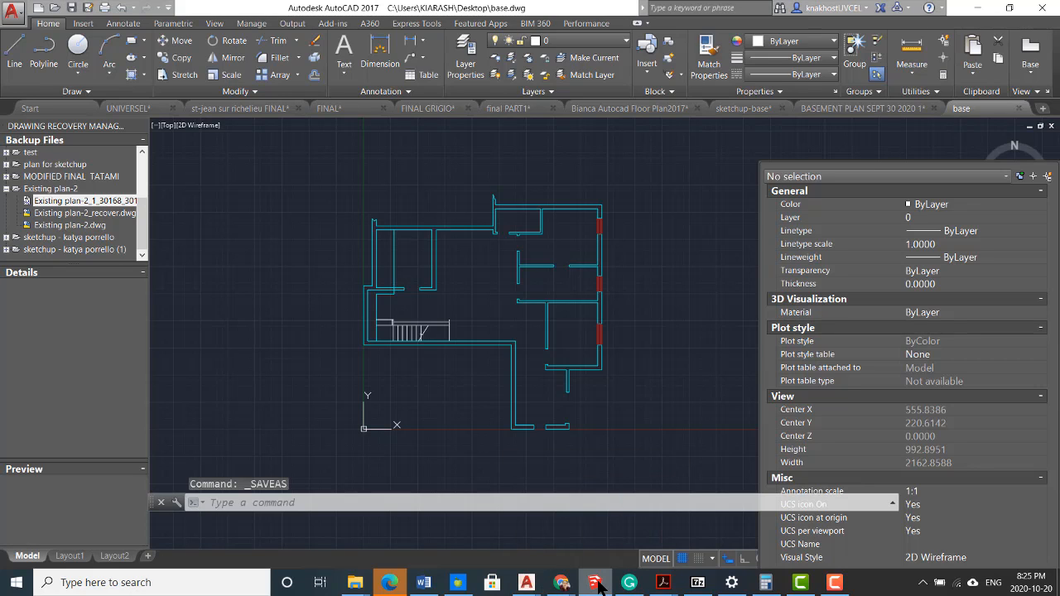
{"action": "right_click", "coordinate": [602, 587]}
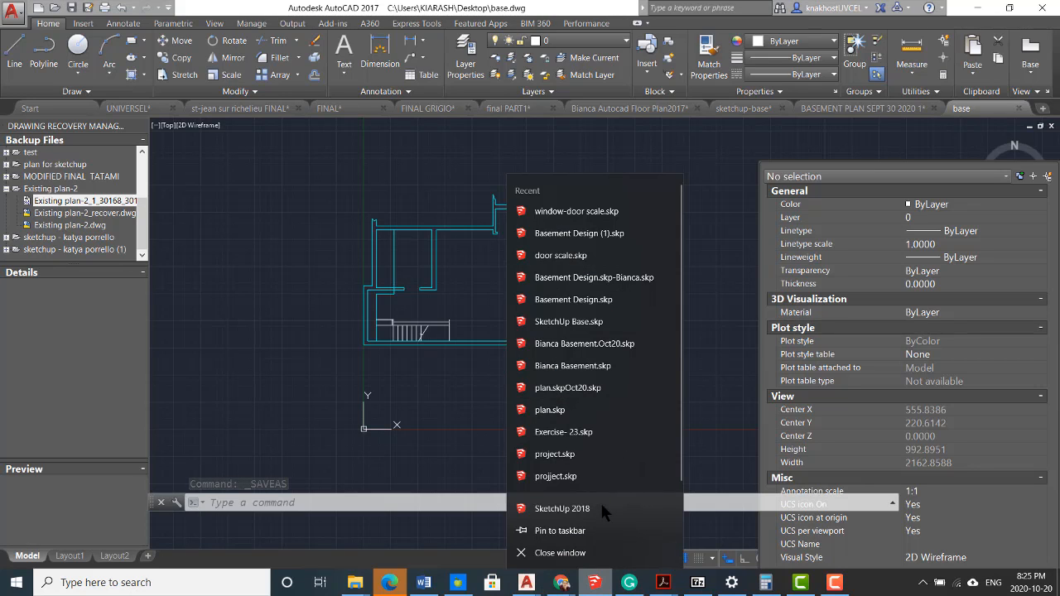
{"action": "left_click", "coordinate": [553, 513]}
{"action": "mouse_move", "coordinate": [372, 325]}
{"action": "middle_mouse_down"}
{"action": "mouse_move", "coordinate": [373, 367]}
{"action": "mouse_move", "coordinate": [368, 340]}
{"action": "middle_mouse_up"}
Start an import with the AutoCAD Files (*.dwg, *.dxf) type and choose base.dwg from the Desktop.
{"action": "left_click", "coordinate": [9, 30]}
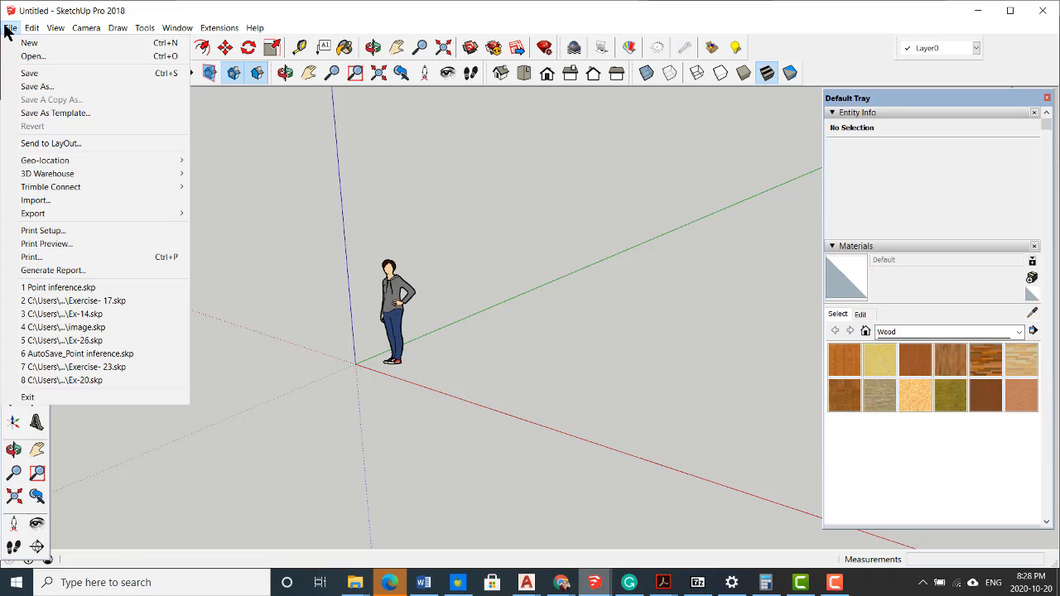
{"action": "left_click", "coordinate": [60, 199]}
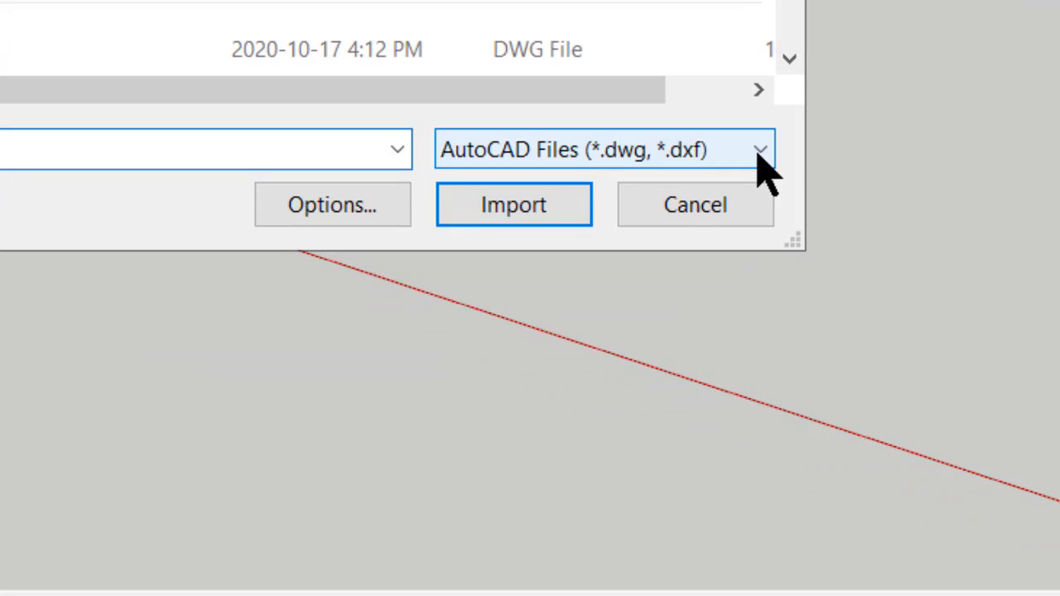
{"action": "left_click", "coordinate": [760, 153]}
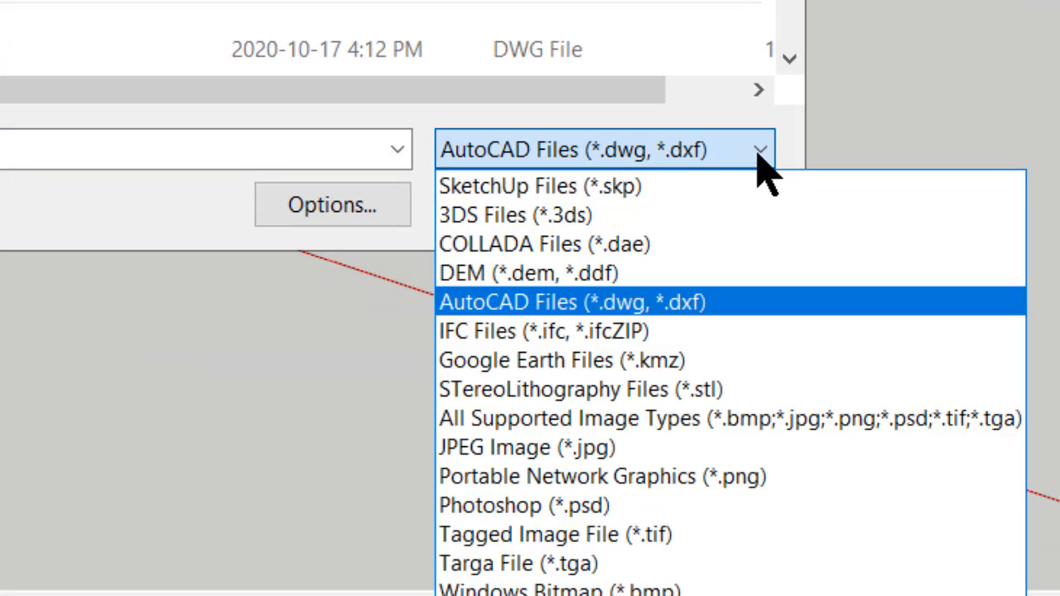
{"action": "left_click", "coordinate": [728, 308]}
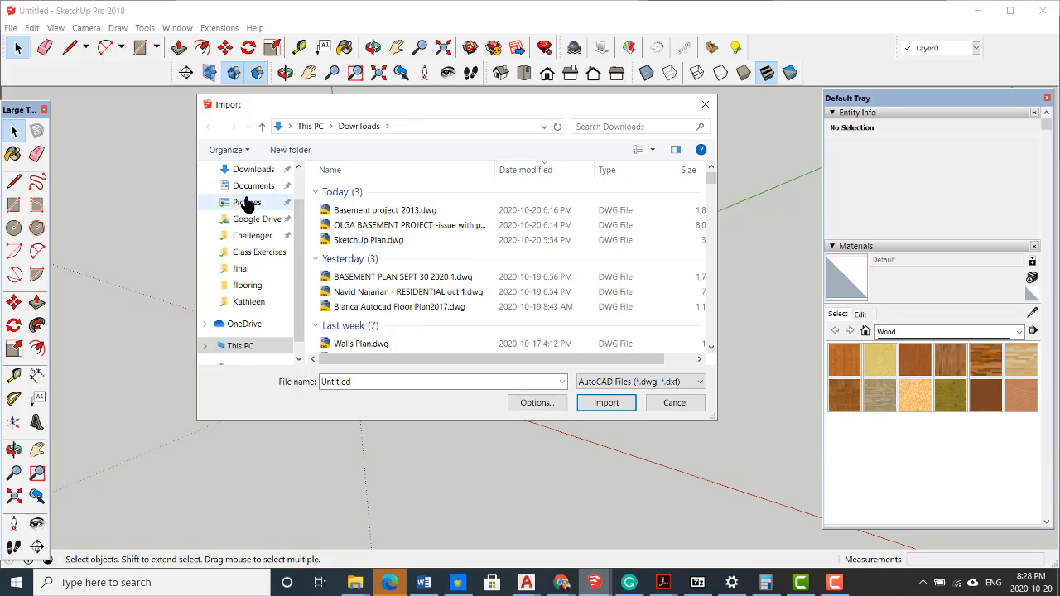
{"action": "scroll", "coordinate": [253, 238], "scroll_direction": "down", "scroll_amount": 1}
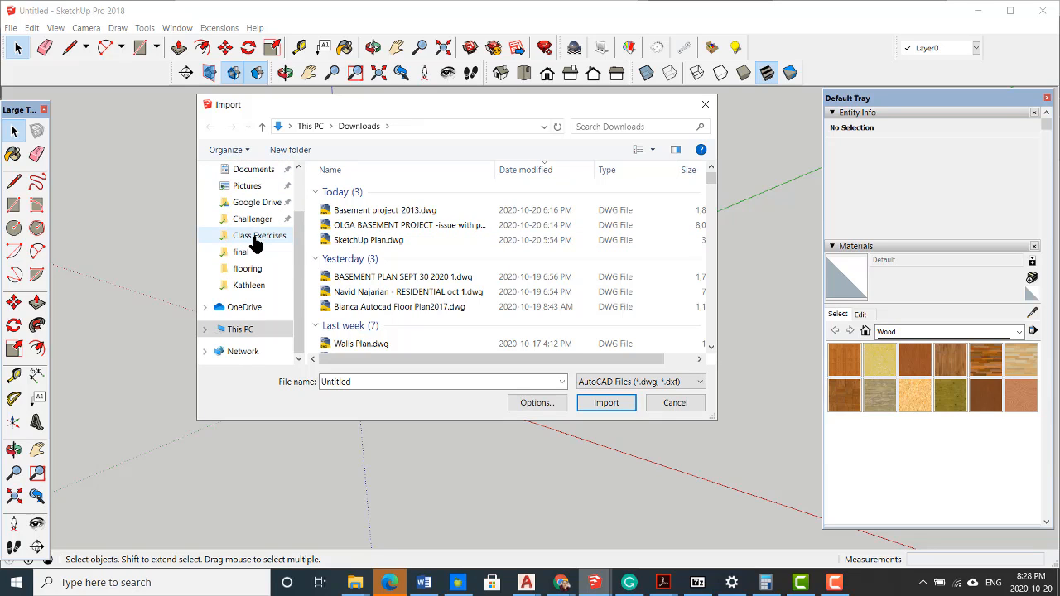
{"action": "scroll", "coordinate": [263, 298], "scroll_direction": "up", "scroll_amount": 2}
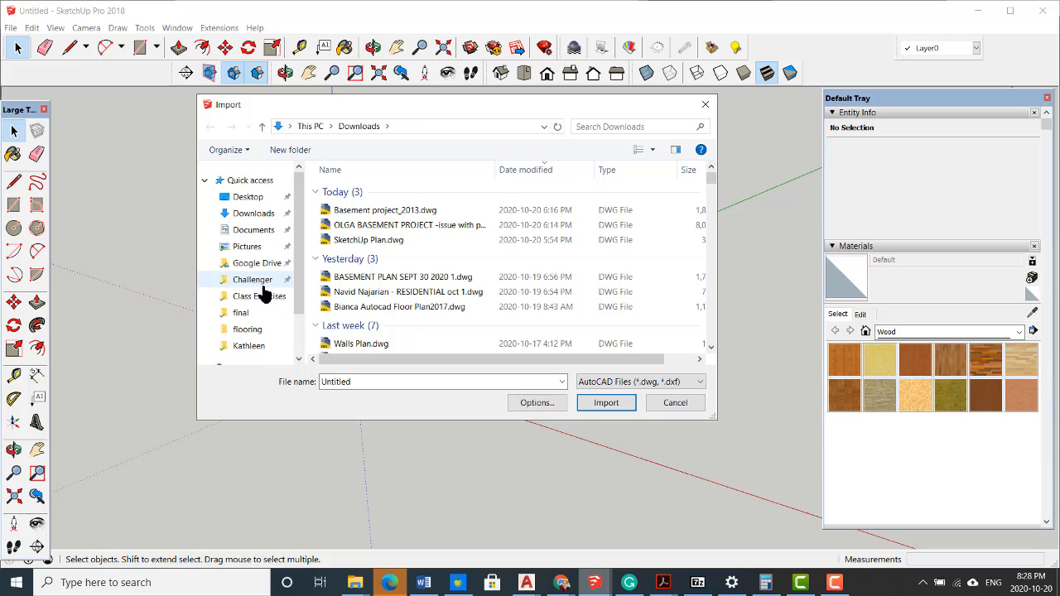
{"action": "left_click", "coordinate": [256, 199]}
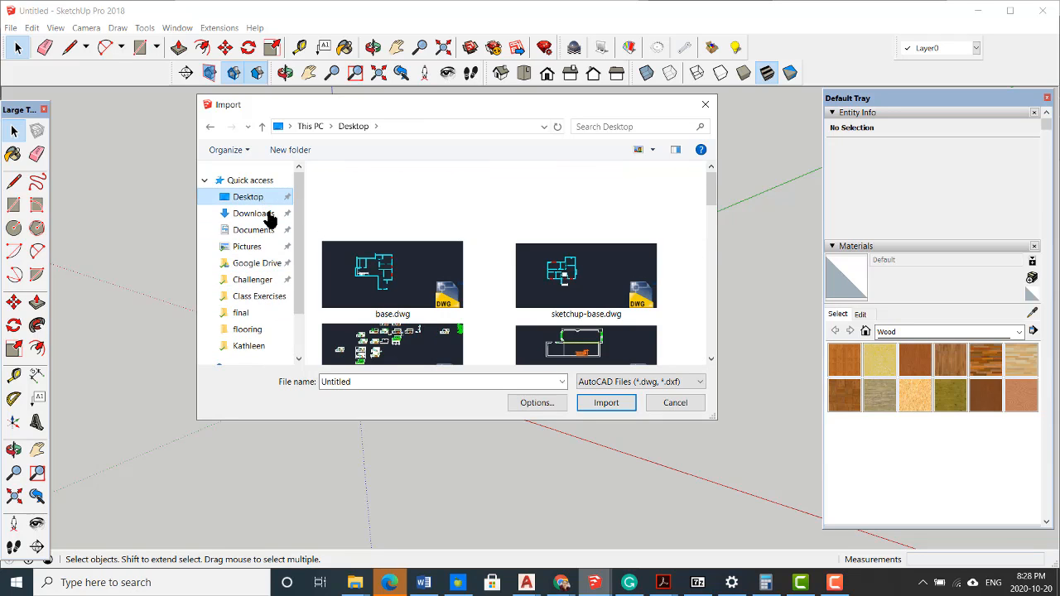
{"action": "left_click", "coordinate": [397, 278]}
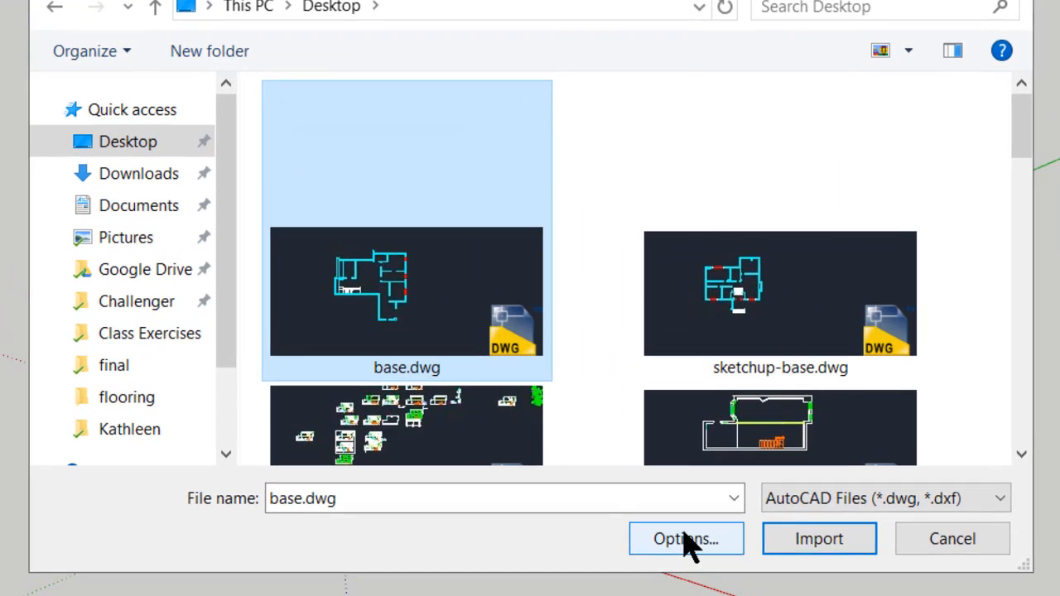
Set the DWG import scale units to Inches in the import options.
{"action": "left_click", "coordinate": [685, 538]}
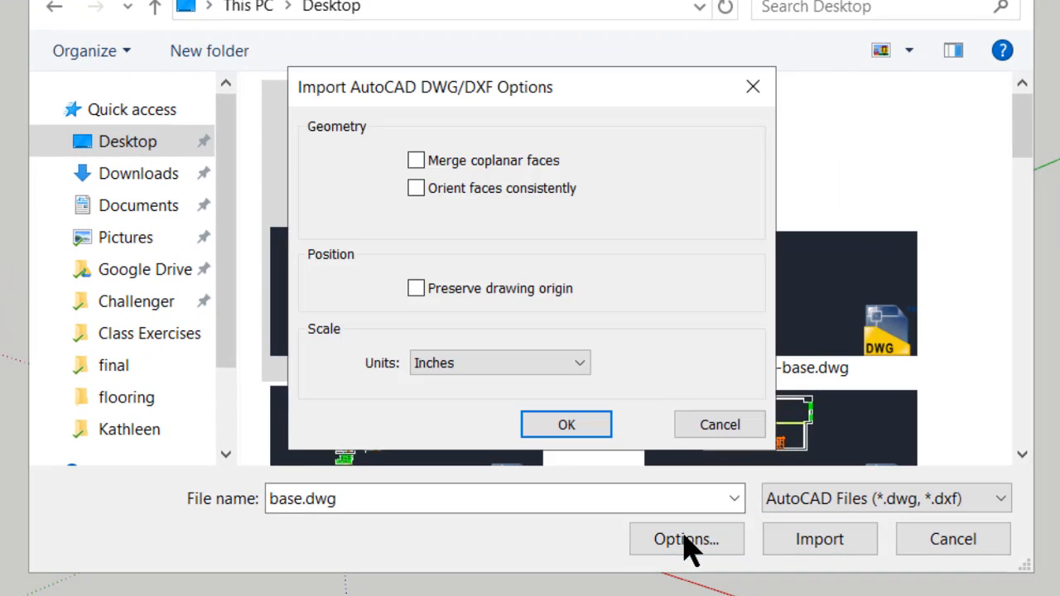
{"action": "left_click", "coordinate": [580, 363]}
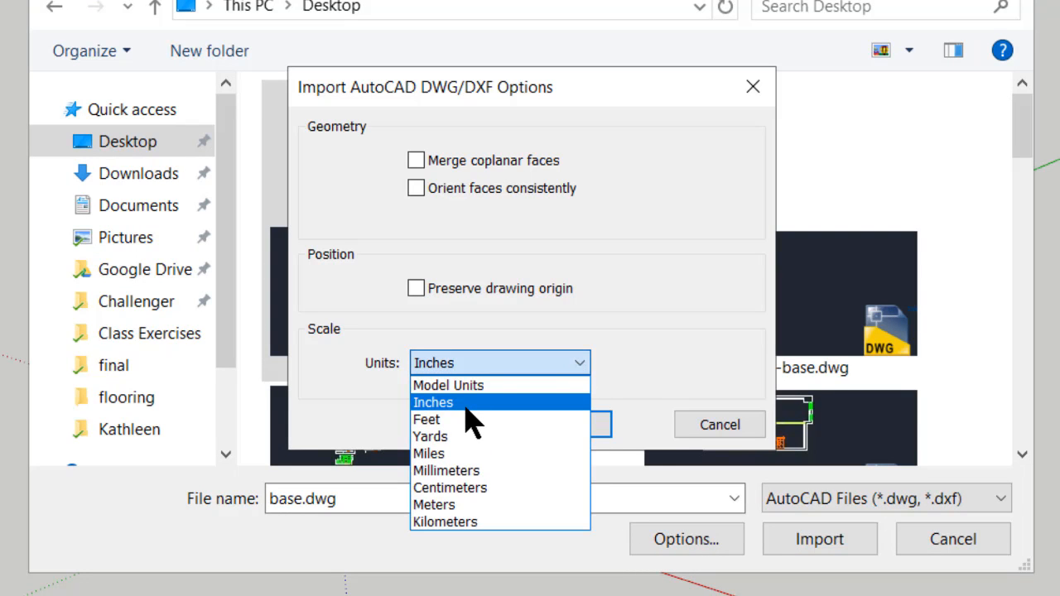
{"action": "left_click", "coordinate": [460, 404]}
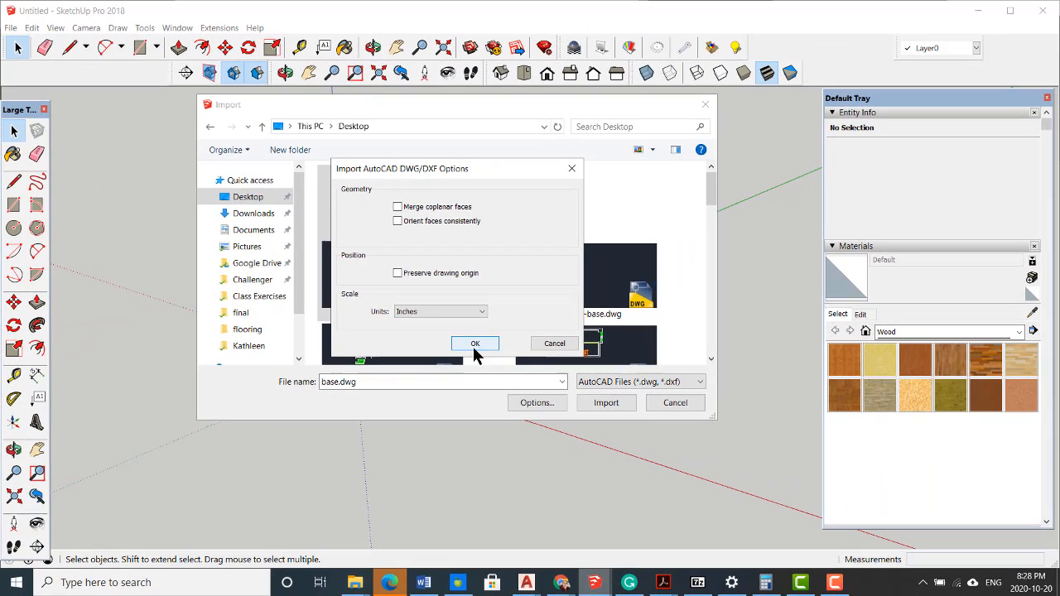
{"action": "left_click", "coordinate": [475, 345]}
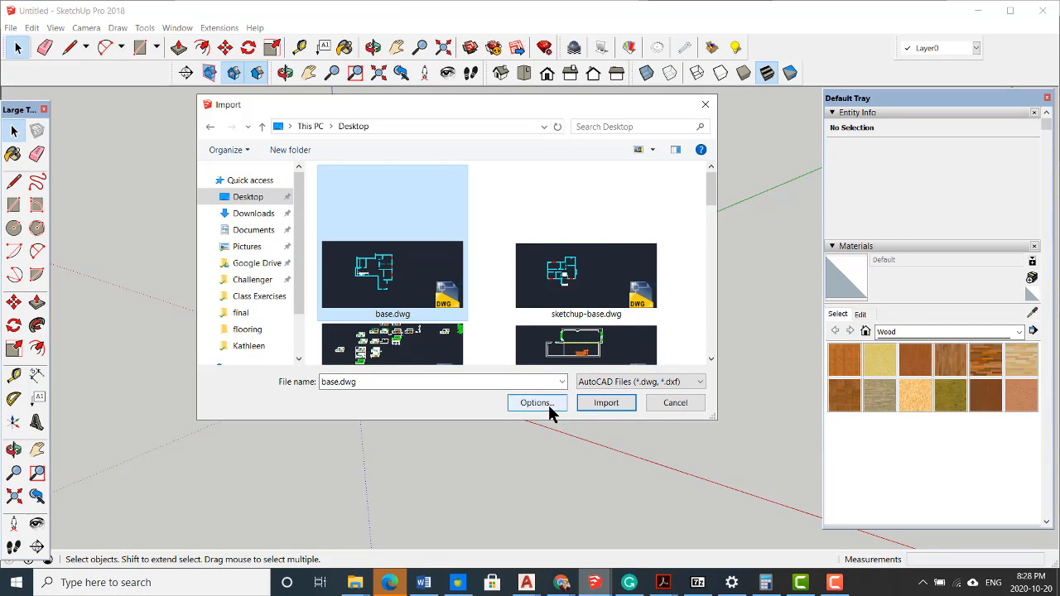
Import the base.dwg floor plan into the model and dismiss the import results.
{"action": "left_click", "coordinate": [605, 404]}
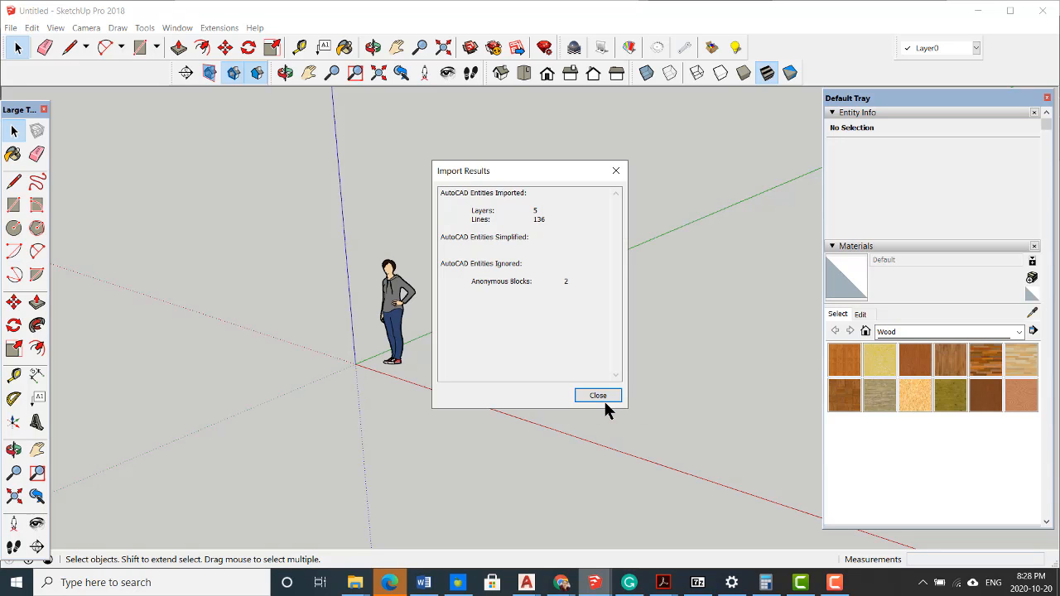
{"action": "left_click", "coordinate": [600, 399]}
{"action": "scroll", "coordinate": [381, 302], "scroll_direction": "down", "scroll_amount": 5}
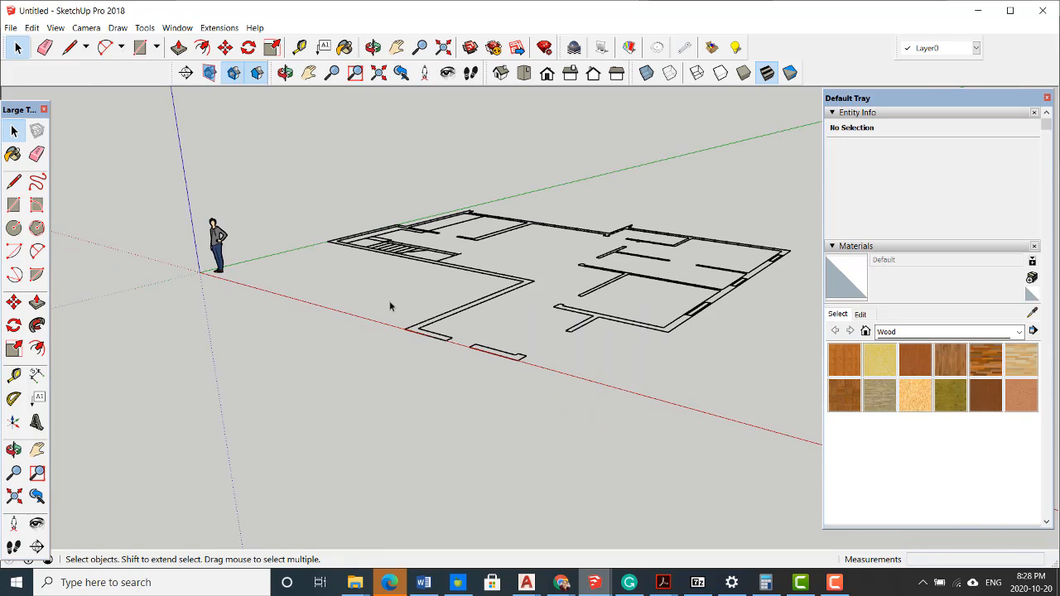
{"action": "middle_click_drag", "start_coordinate": [350, 301], "coordinate": [326, 422]}
{"action": "scroll", "coordinate": [489, 424], "scroll_direction": "up", "scroll_amount": 3}
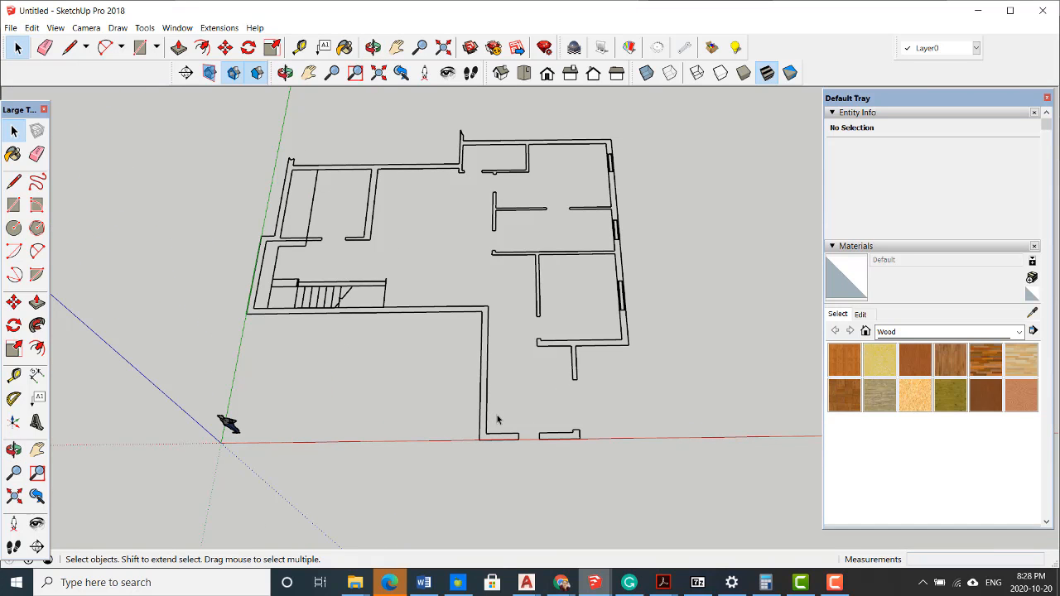
Measure the stair width and the thickness of the adjoining outer wall with the Tape Measure tool.
{"action": "left_click", "coordinate": [14, 375]}
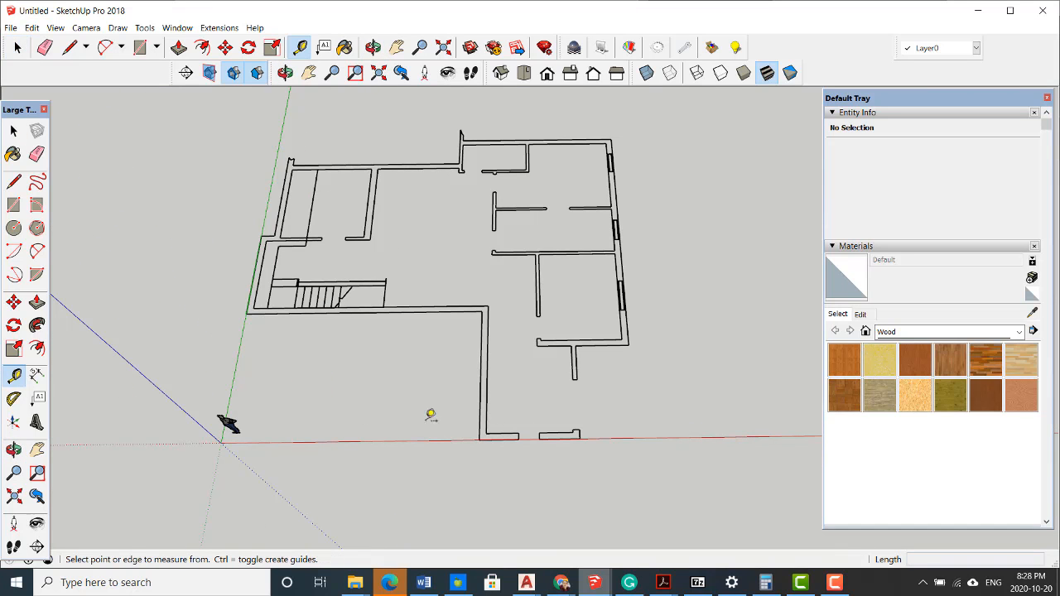
{"action": "scroll", "coordinate": [571, 436], "scroll_direction": "down", "scroll_amount": 2}
{"action": "scroll", "coordinate": [356, 335], "scroll_direction": "up", "scroll_amount": 5}
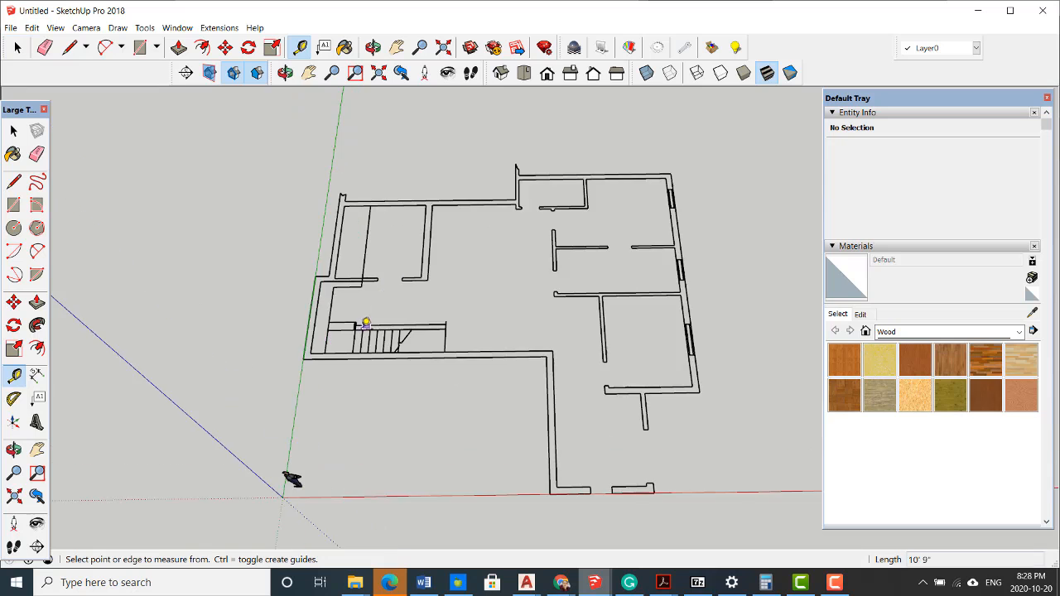
{"action": "scroll", "coordinate": [356, 344], "scroll_direction": "up", "scroll_amount": 3}
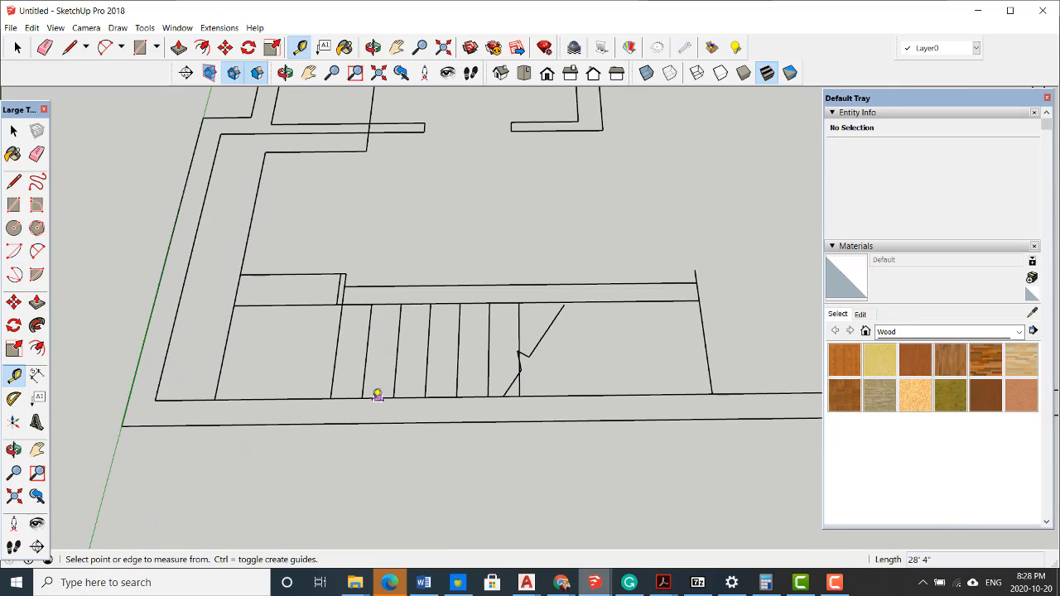
{"action": "left_click", "coordinate": [362, 397]}
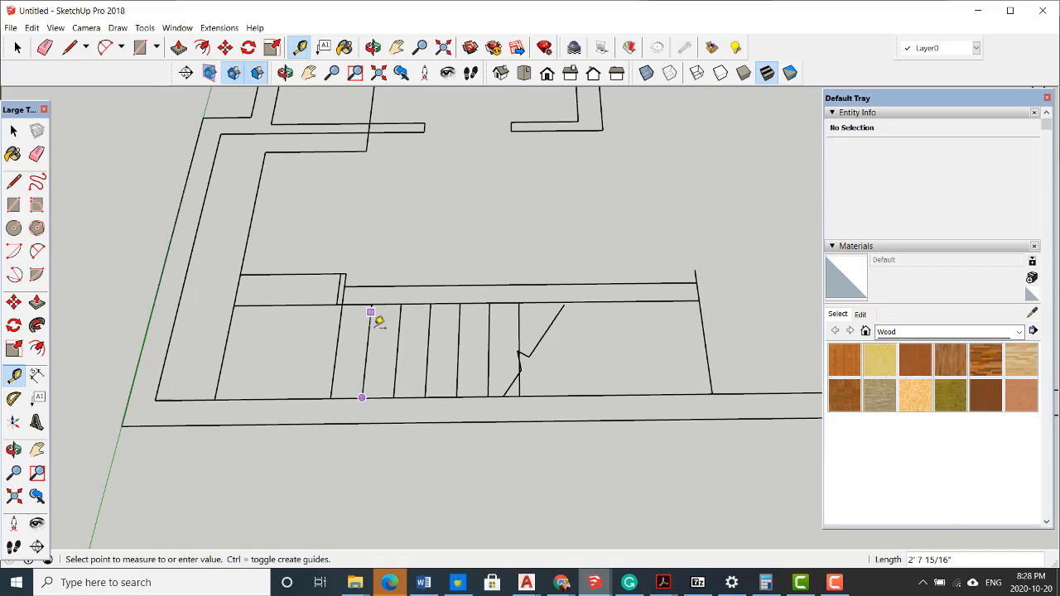
{"action": "scroll", "coordinate": [388, 349], "scroll_direction": "down", "scroll_amount": 1}
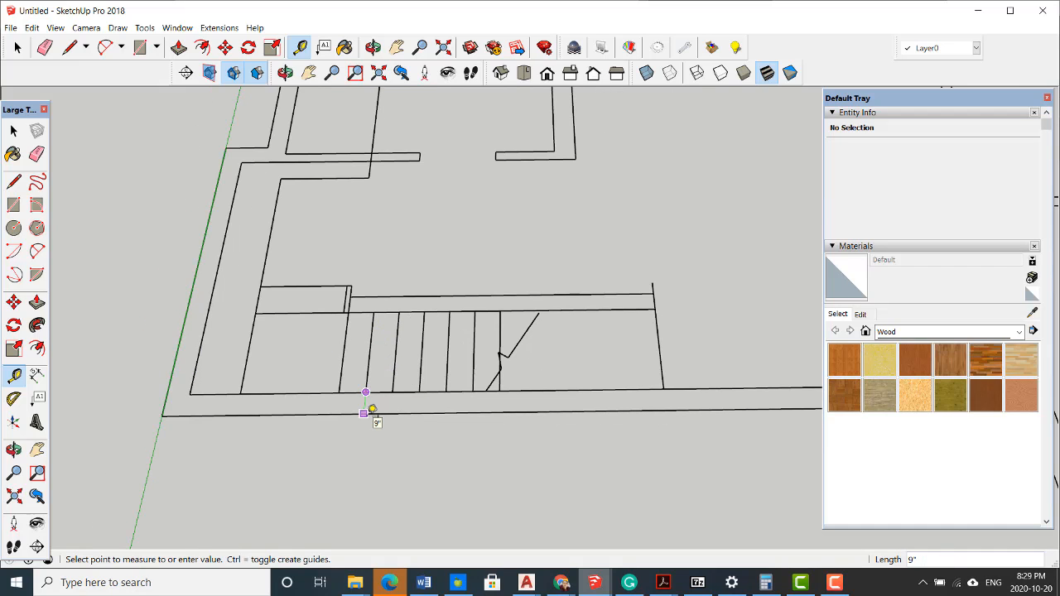
{"action": "scroll", "coordinate": [391, 373], "scroll_direction": "down", "scroll_amount": 2}
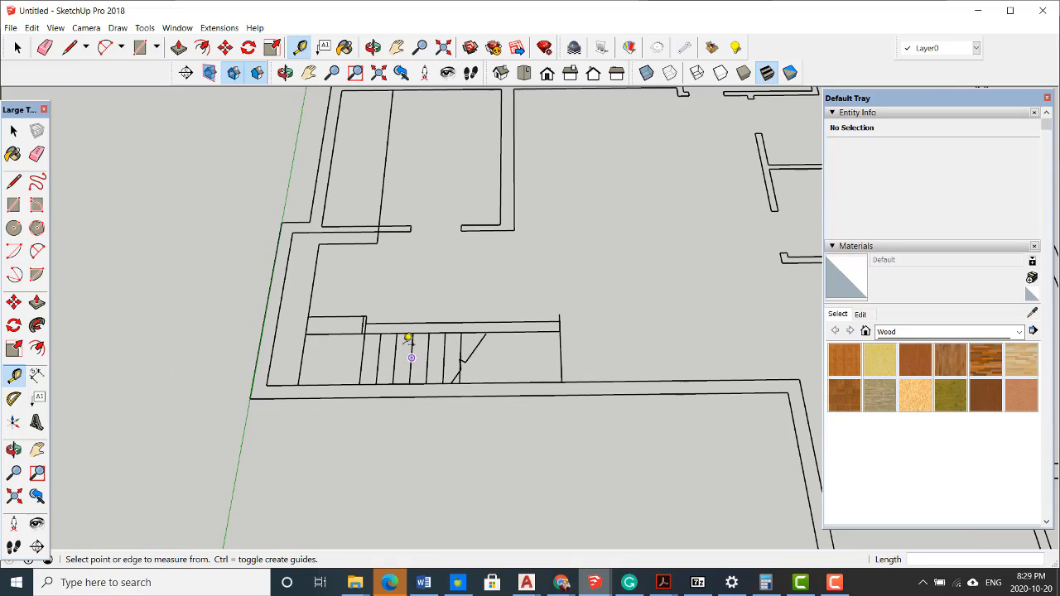
Lock the imported base.dwg floor plan component and clear the selection.
{"action": "key", "text": "space"}
{"action": "scroll", "coordinate": [466, 375], "scroll_direction": "down", "scroll_amount": 1}
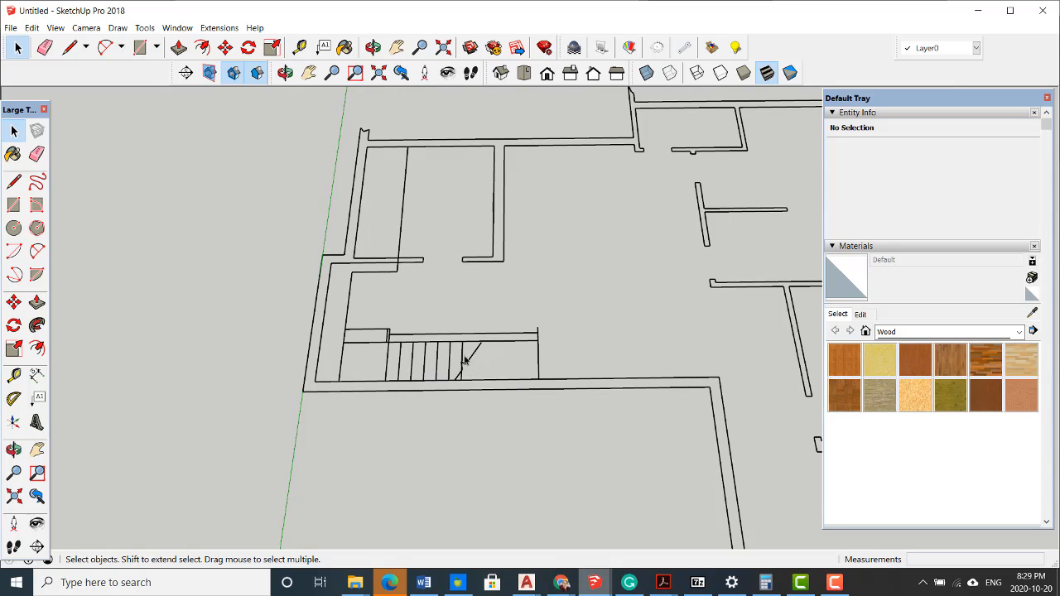
{"action": "left_click", "coordinate": [458, 346]}
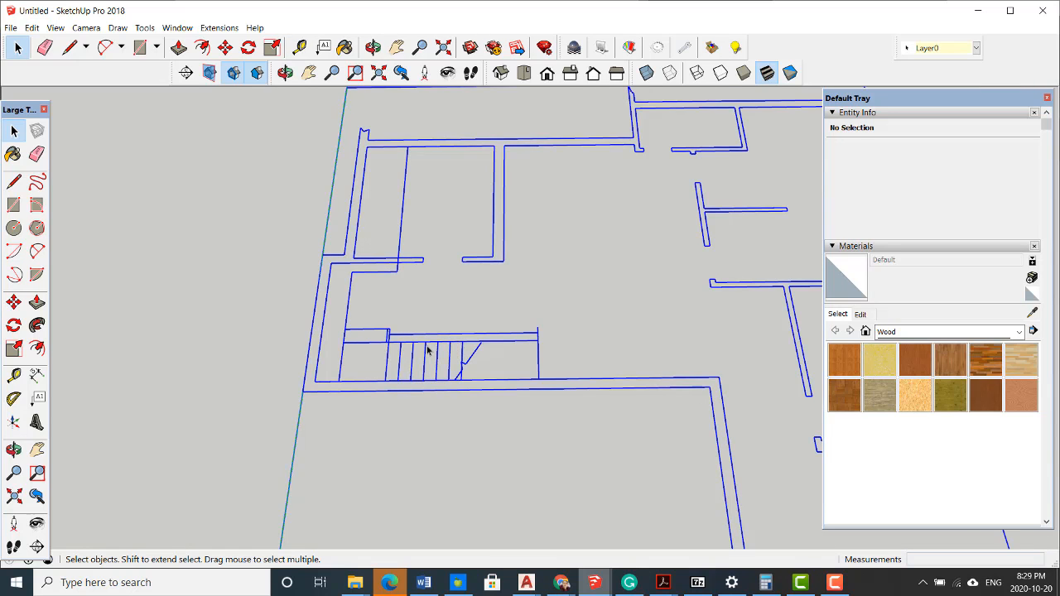
{"action": "scroll", "coordinate": [386, 354], "scroll_direction": "down", "scroll_amount": 3}
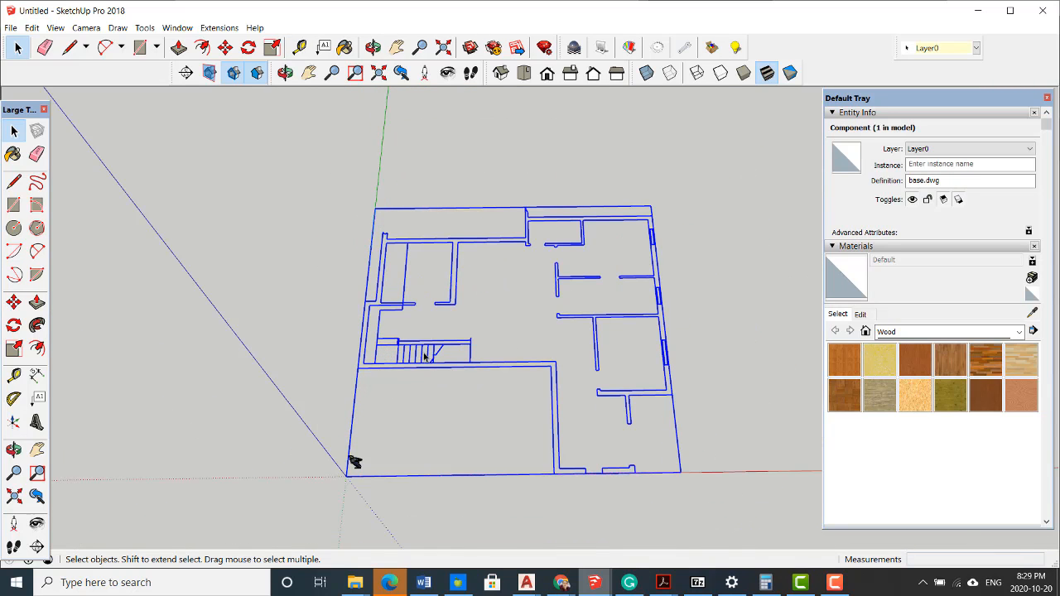
{"action": "scroll", "coordinate": [424, 356], "scroll_direction": "up", "scroll_amount": 4}
{"action": "right_click", "coordinate": [420, 337]}
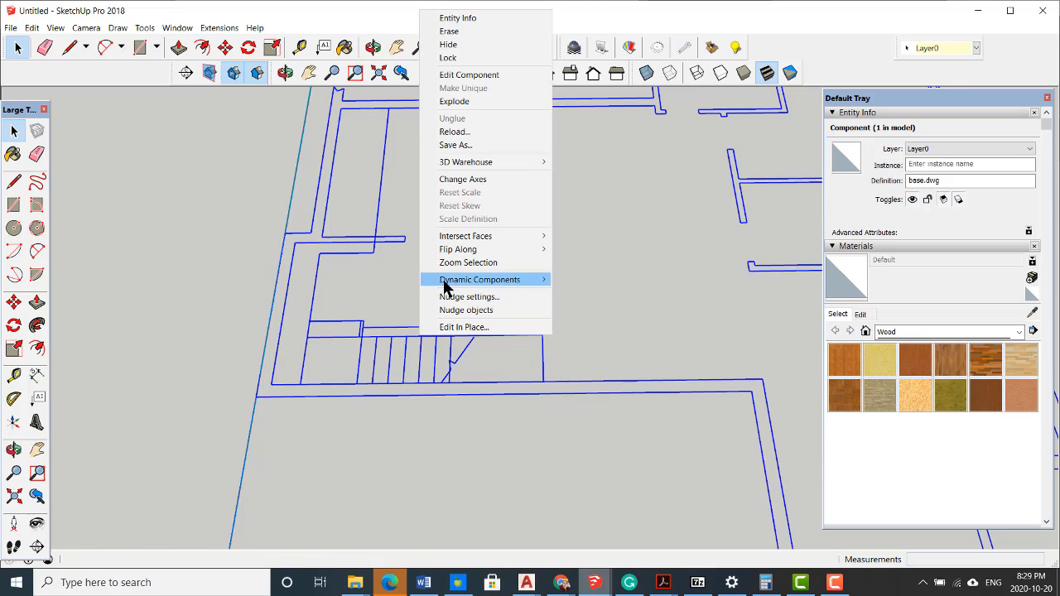
{"action": "left_click", "coordinate": [478, 58]}
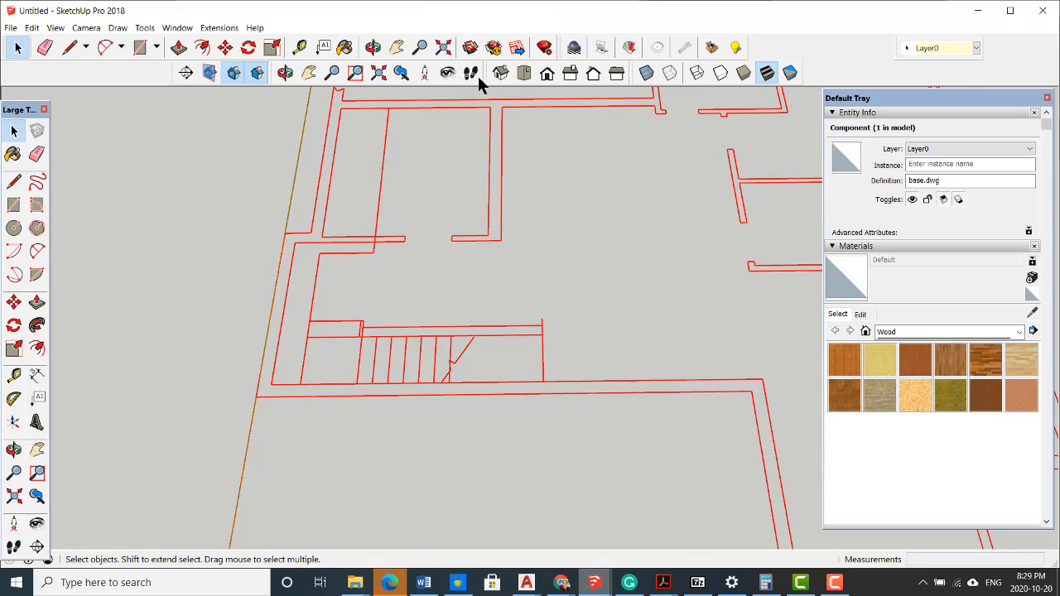
{"action": "scroll", "coordinate": [405, 267], "scroll_direction": "down", "scroll_amount": 5}
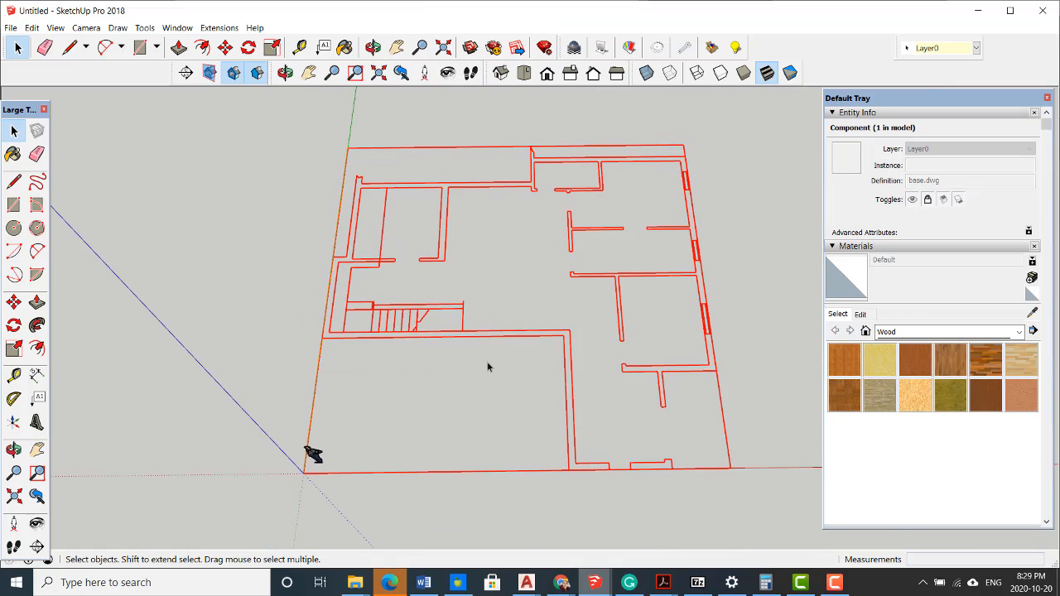
{"action": "left_click", "coordinate": [277, 303]}
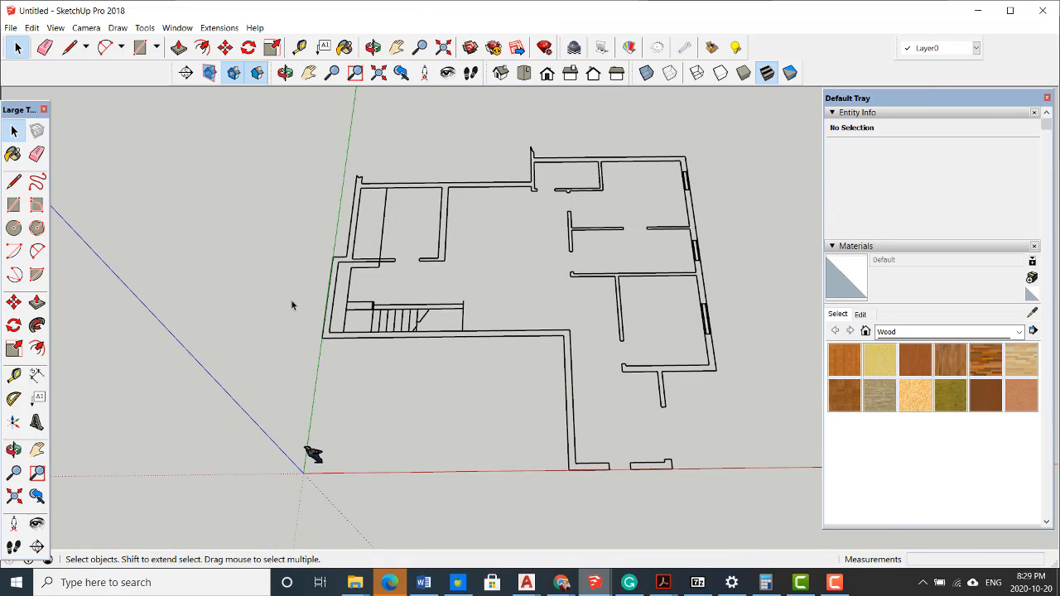
Add a layer named 3D-walls and make it the active layer.
{"action": "scroll", "coordinate": [440, 331], "scroll_direction": "down", "scroll_amount": 3}
{"action": "middle_click_drag", "start_coordinate": [542, 319], "coordinate": [530, 393]}
{"action": "scroll", "coordinate": [546, 411], "scroll_direction": "down", "scroll_amount": 5}
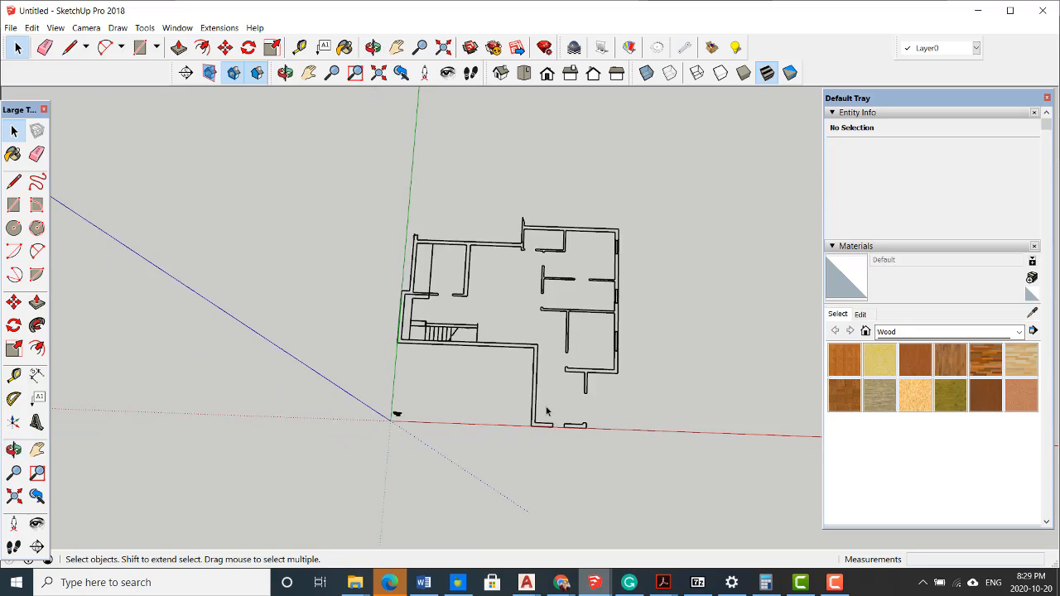
{"action": "scroll", "coordinate": [449, 269], "scroll_direction": "up", "scroll_amount": 1}
{"action": "scroll", "coordinate": [448, 269], "scroll_direction": "up", "scroll_amount": 5}
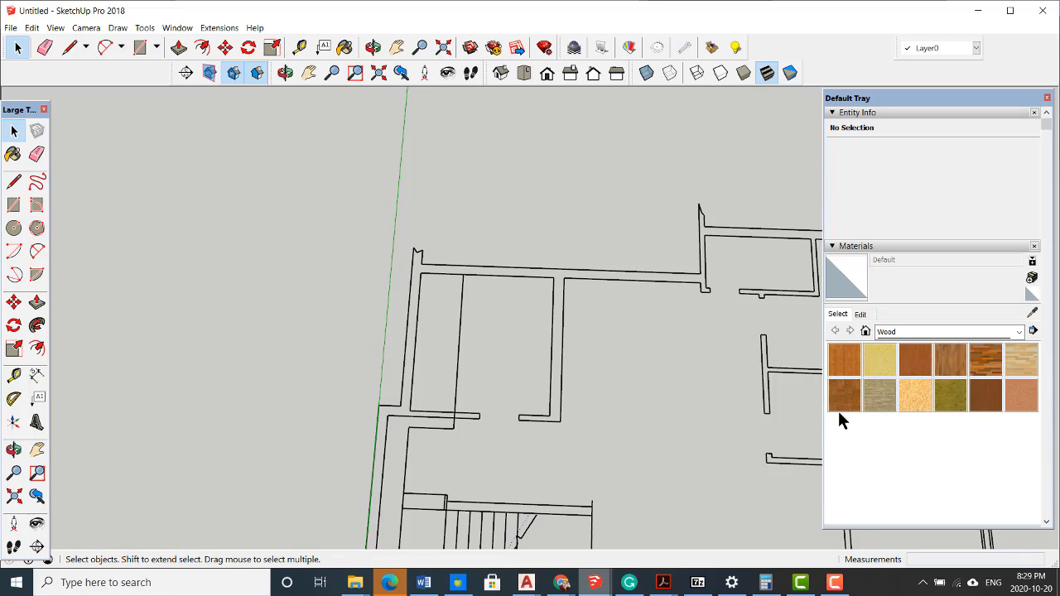
{"action": "scroll", "coordinate": [896, 236], "scroll_direction": "down", "scroll_amount": 10}
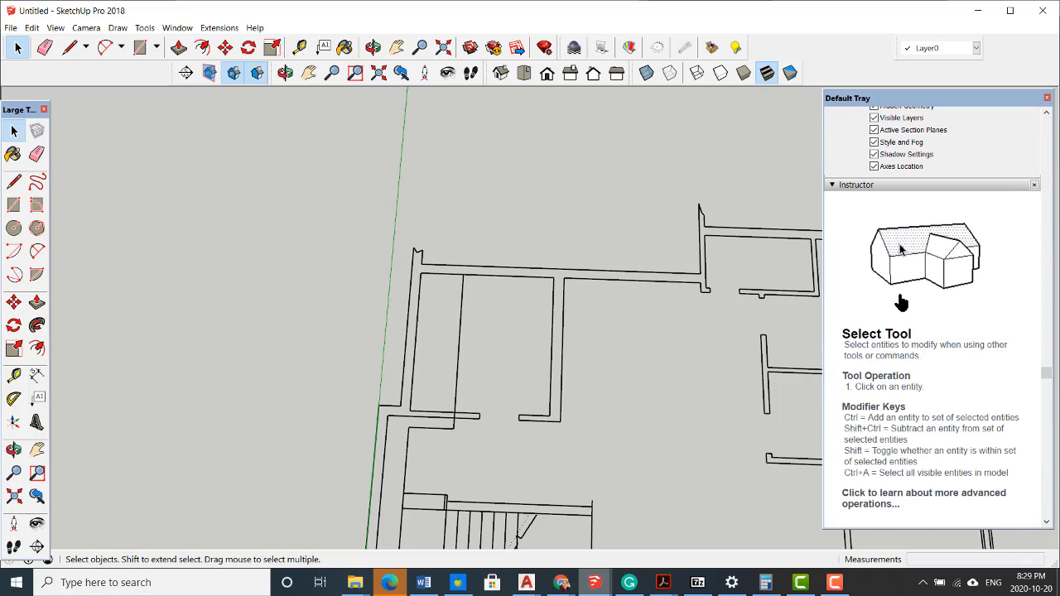
{"action": "scroll", "coordinate": [899, 303], "scroll_direction": "down", "scroll_amount": 10}
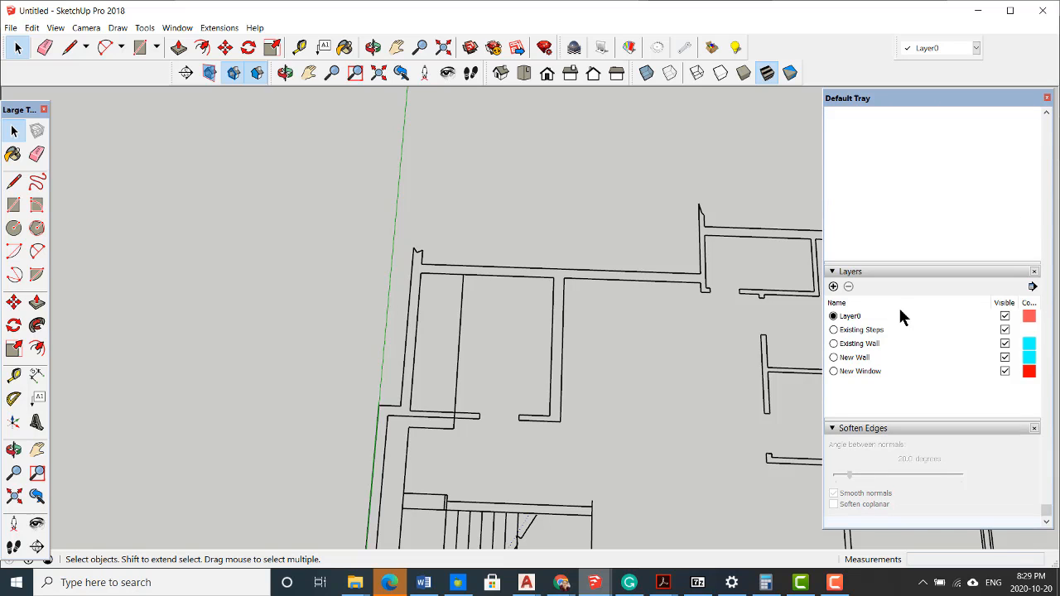
{"action": "left_click", "coordinate": [833, 288]}
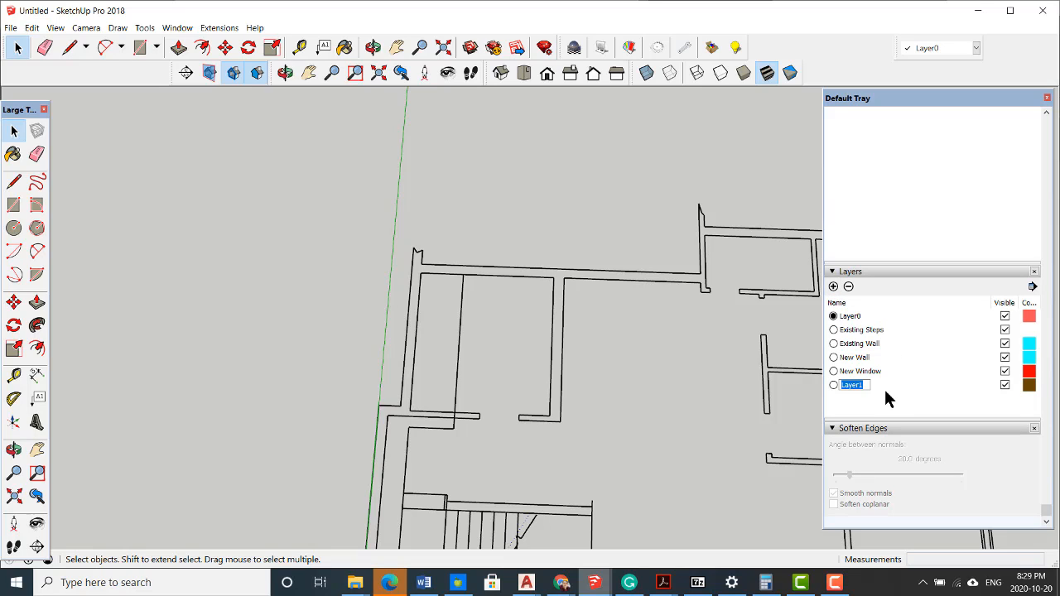
{"action": "type", "text": "3D-walls"}
{"action": "left_click", "coordinate": [833, 386]}
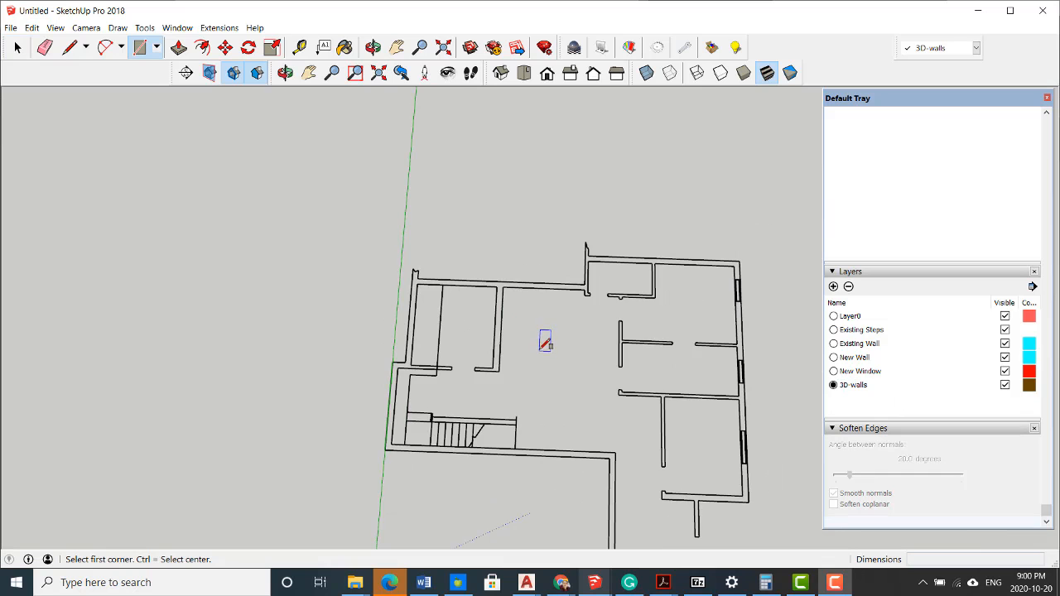
Draw a 22' 5" by 9" rectangle over the long upper exterior wall of the plan's left wing.
{"action": "scroll", "coordinate": [540, 336], "scroll_direction": "down", "scroll_amount": 3}
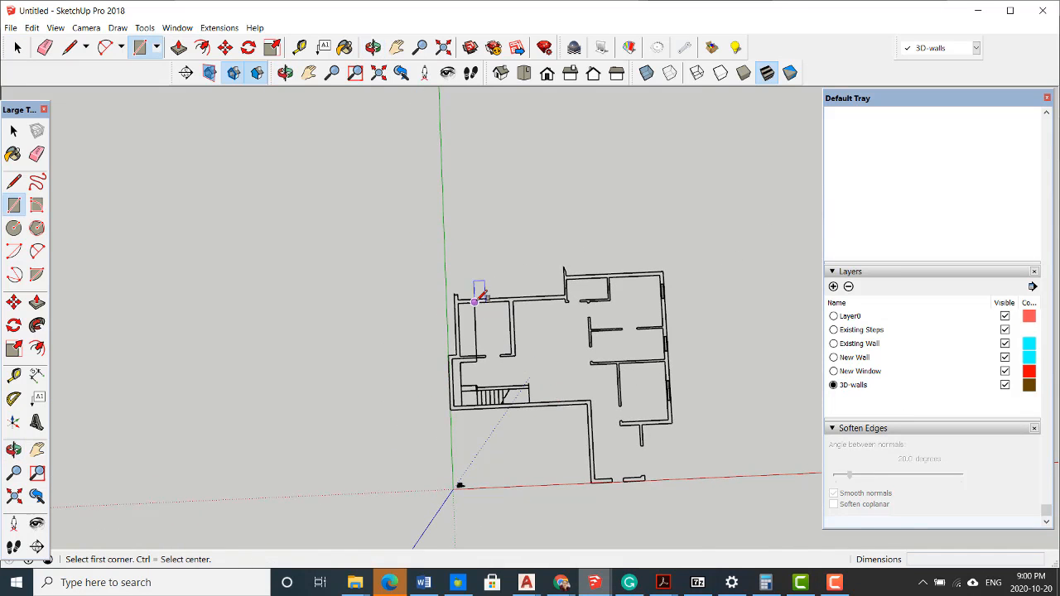
{"action": "scroll", "coordinate": [478, 290], "scroll_direction": "up", "scroll_amount": 4}
{"action": "scroll", "coordinate": [489, 297], "scroll_direction": "down", "scroll_amount": 2}
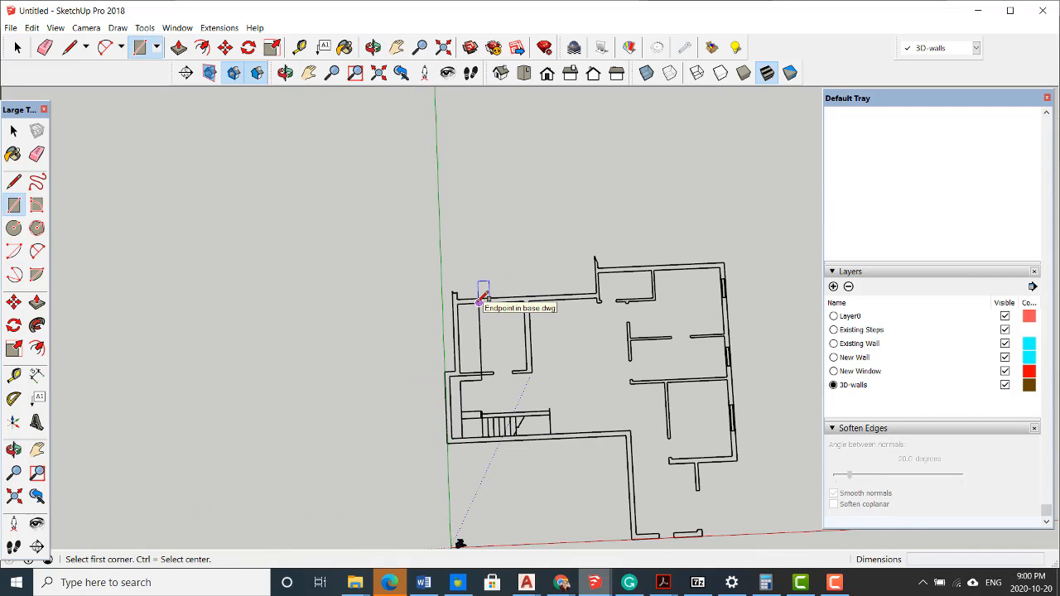
{"action": "scroll", "coordinate": [484, 296], "scroll_direction": "up", "scroll_amount": 4}
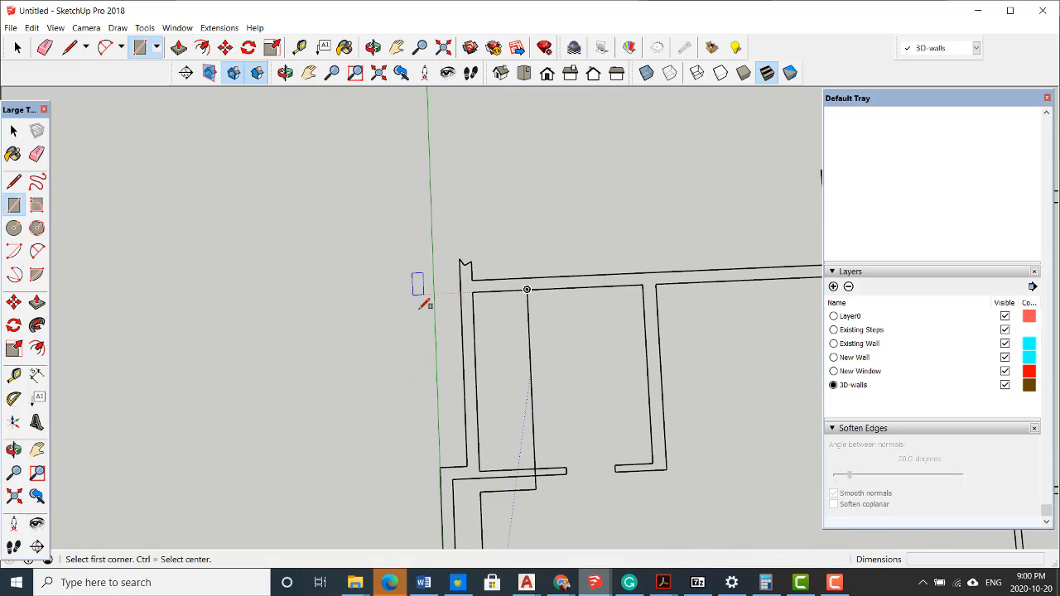
{"action": "scroll", "coordinate": [474, 288], "scroll_direction": "up", "scroll_amount": 1}
{"action": "left_click", "coordinate": [474, 290]}
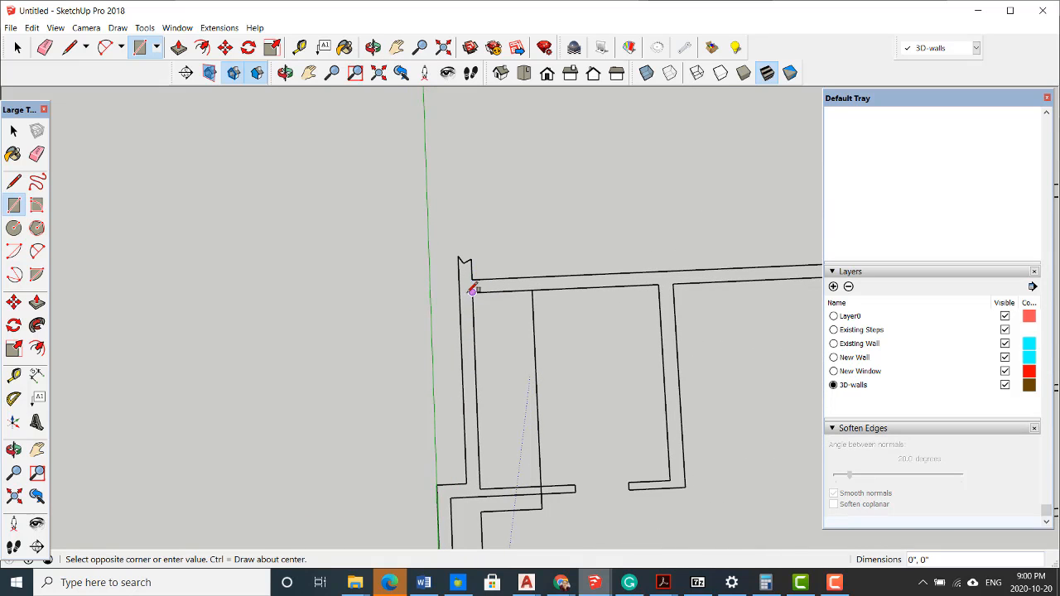
{"action": "scroll", "coordinate": [472, 287], "scroll_direction": "down", "scroll_amount": 4}
{"action": "scroll", "coordinate": [617, 277], "scroll_direction": "up", "scroll_amount": 3}
{"action": "scroll", "coordinate": [617, 277], "scroll_direction": "up", "scroll_amount": 3}
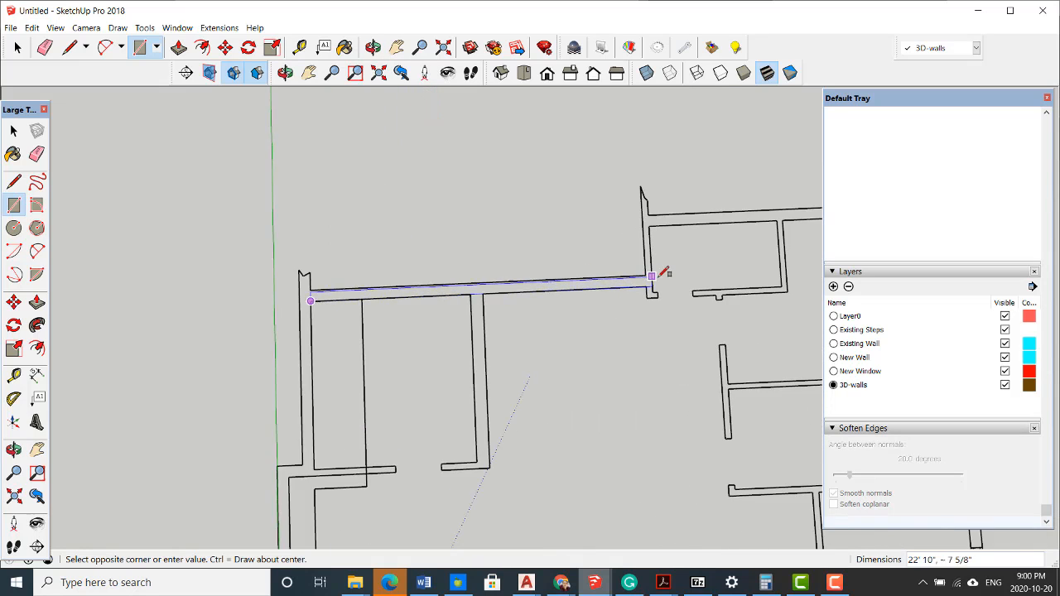
{"action": "left_click", "coordinate": [645, 274]}
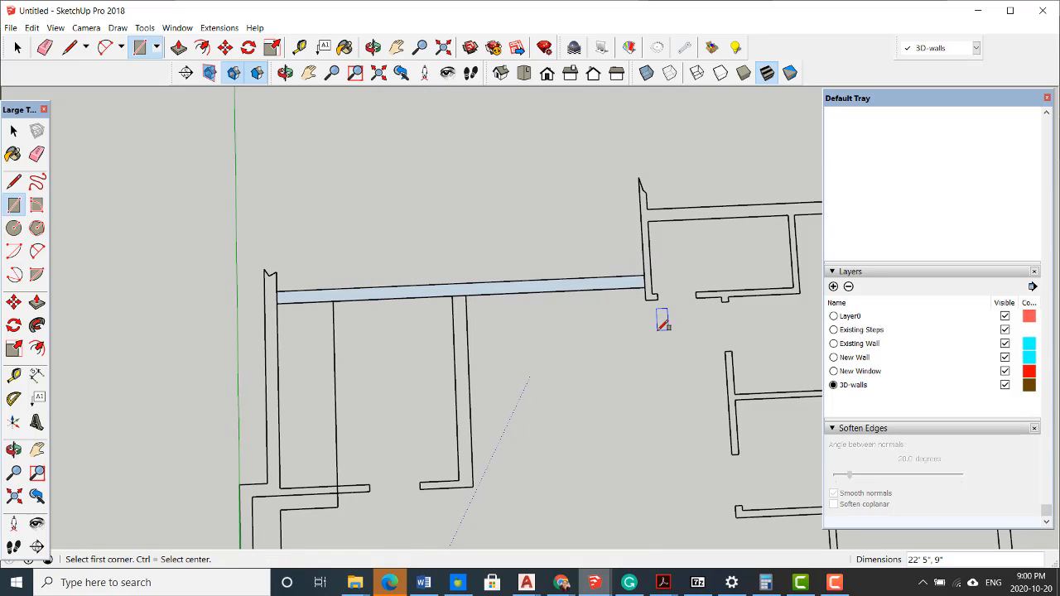
Draw a rectangle about 5" by 5' 7" over the short perpendicular wall at the long wall's right end.
{"action": "scroll", "coordinate": [658, 302], "scroll_direction": "up", "scroll_amount": 3}
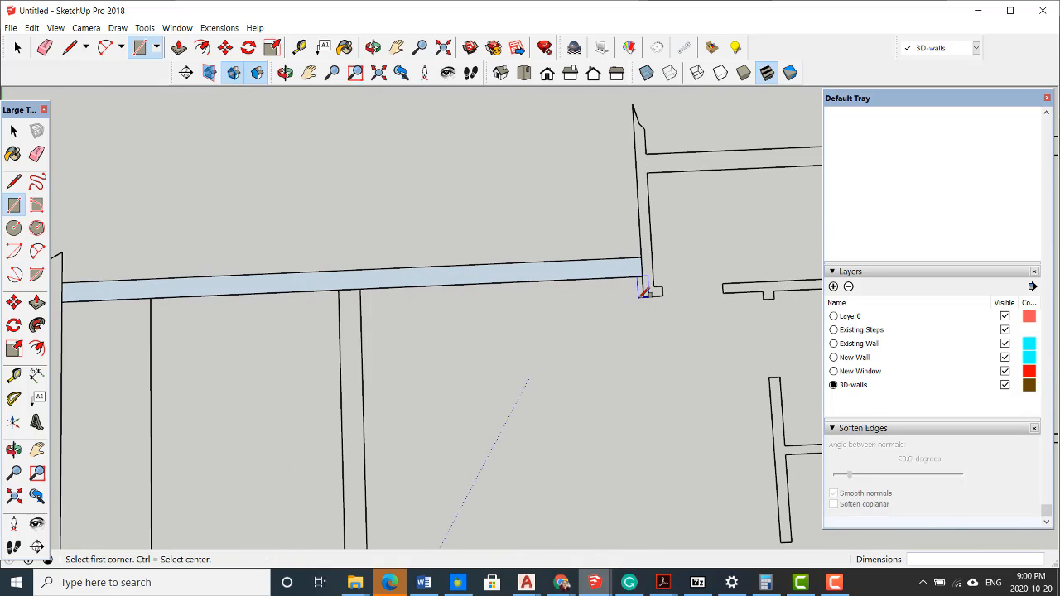
{"action": "left_click", "coordinate": [645, 294]}
{"action": "left_click", "coordinate": [651, 154]}
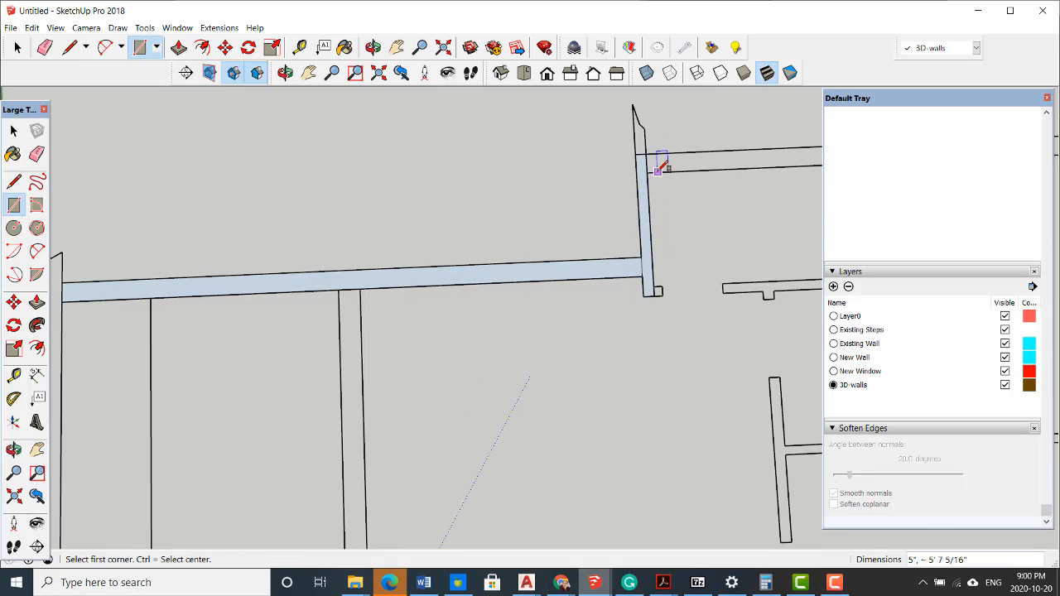
Draw a rectangle about 8' 7" by 4 1/2" along the small upper room's lower wall, spanning its door opening.
{"action": "scroll", "coordinate": [658, 294], "scroll_direction": "up", "scroll_amount": 3}
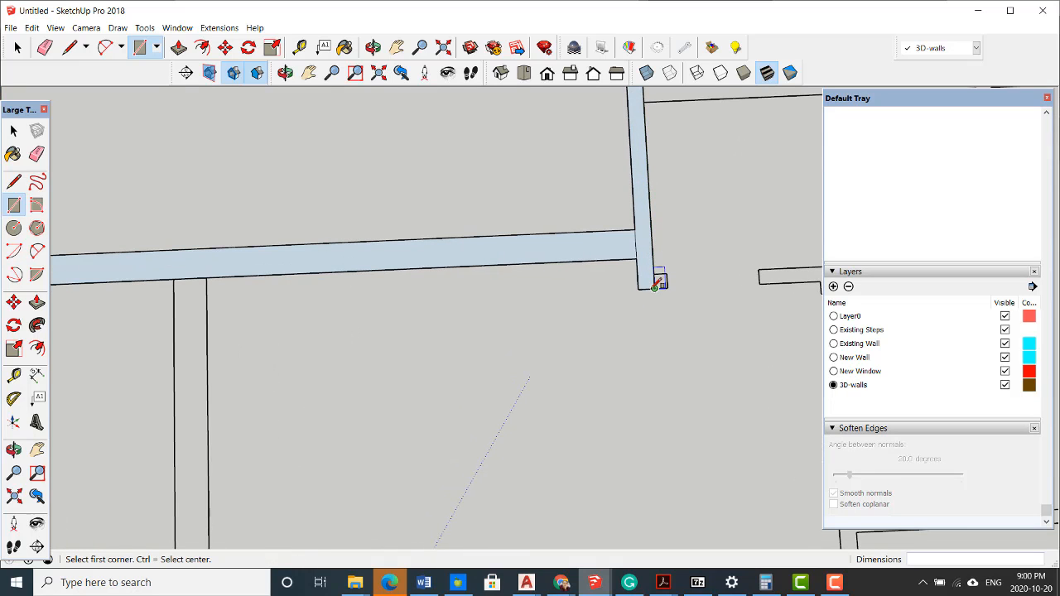
{"action": "scroll", "coordinate": [579, 277], "scroll_direction": "down", "scroll_amount": 5}
{"action": "scroll", "coordinate": [579, 281], "scroll_direction": "up", "scroll_amount": 3}
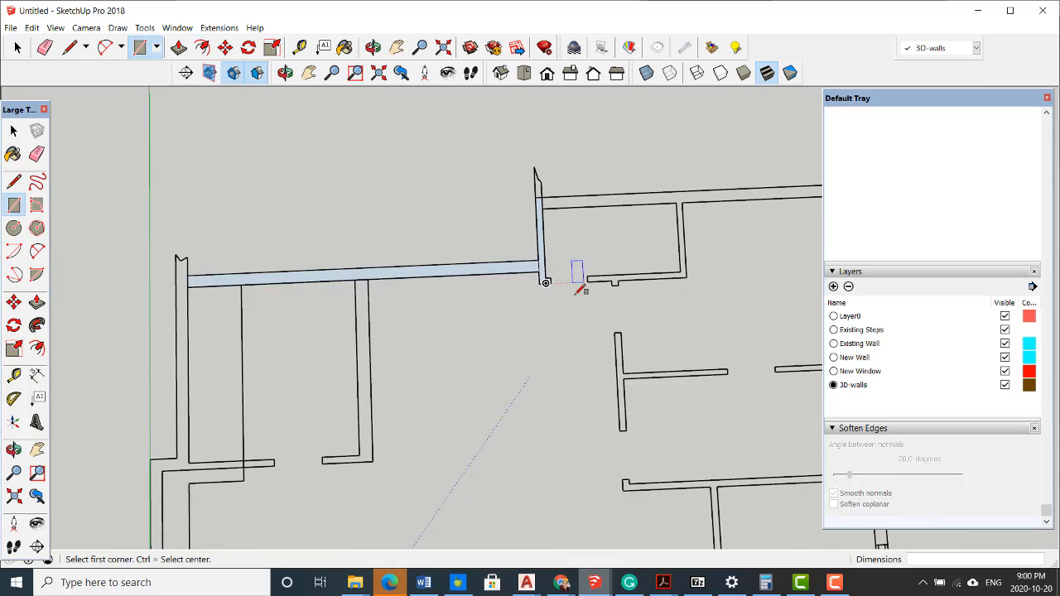
{"action": "scroll", "coordinate": [526, 282], "scroll_direction": "up", "scroll_amount": 2}
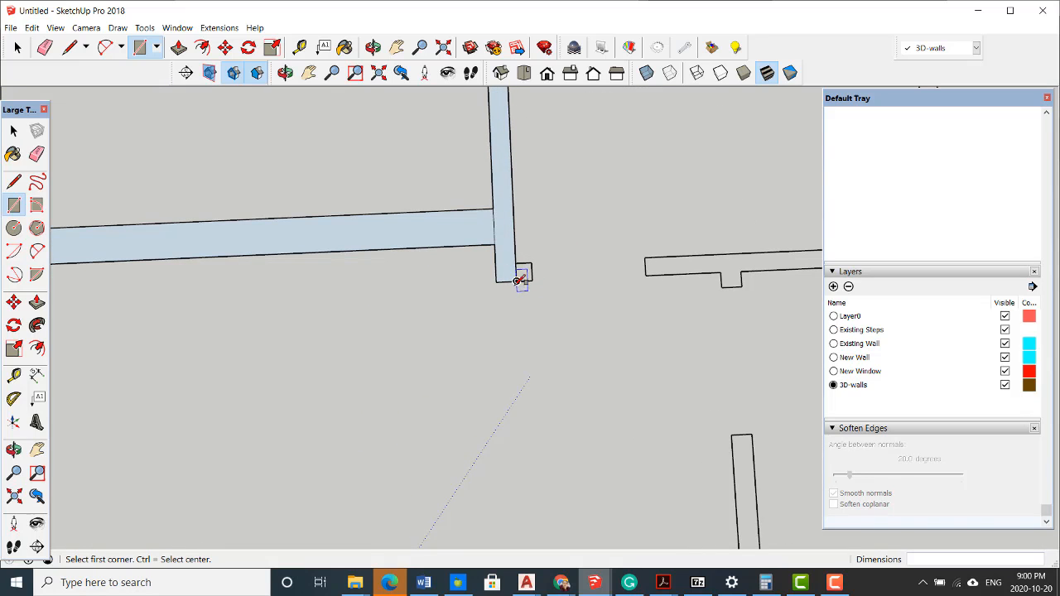
{"action": "left_click", "coordinate": [516, 280]}
{"action": "scroll", "coordinate": [558, 244], "scroll_direction": "down", "scroll_amount": 2}
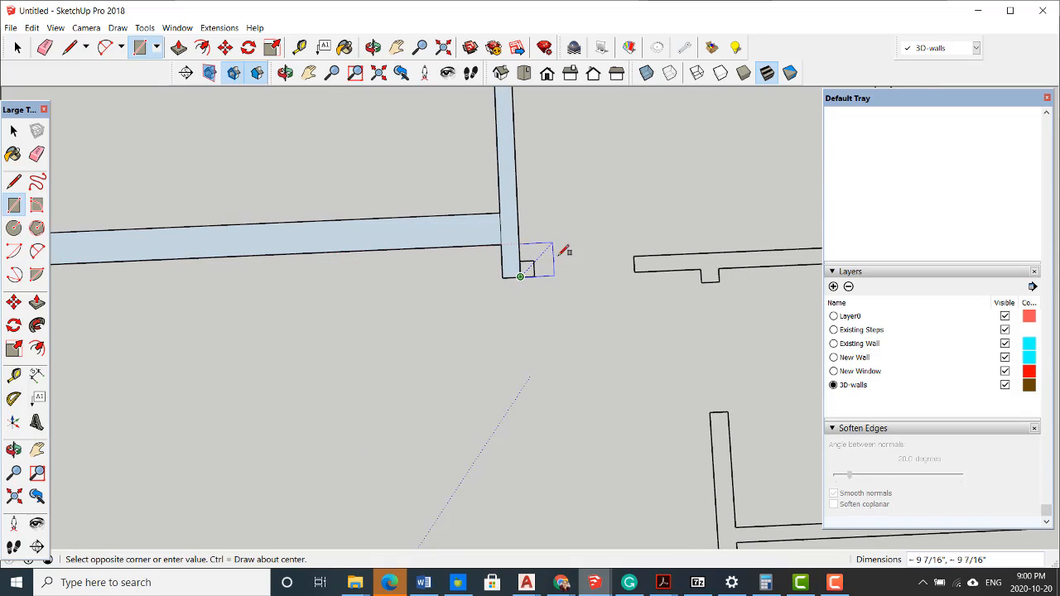
{"action": "scroll", "coordinate": [619, 256], "scroll_direction": "down", "scroll_amount": 2}
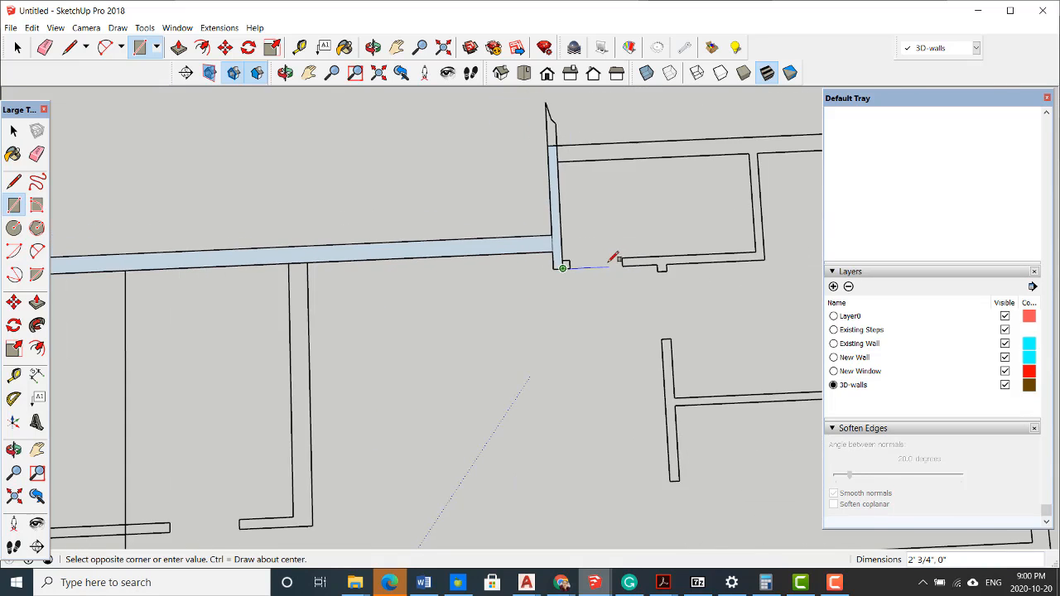
{"action": "scroll", "coordinate": [730, 252], "scroll_direction": "up", "scroll_amount": 1}
{"action": "left_click", "coordinate": [765, 250]}
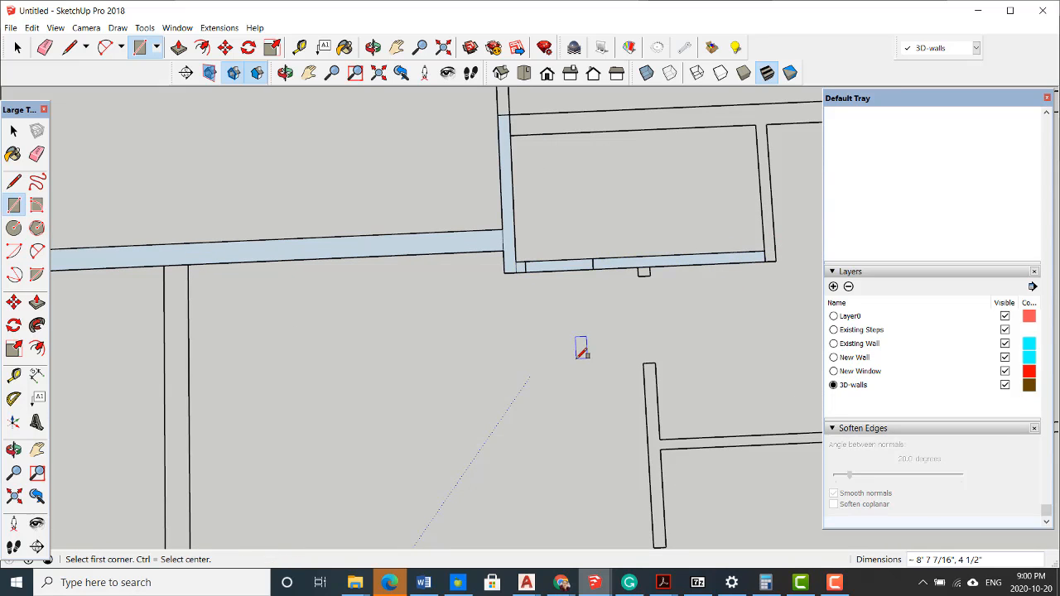
Draw a rectangle about 4 1/2" by 4' 10" over the right wall of the small upper room.
{"action": "scroll", "coordinate": [517, 355], "scroll_direction": "down", "scroll_amount": 3}
{"action": "scroll", "coordinate": [778, 290], "scroll_direction": "up", "scroll_amount": 2}
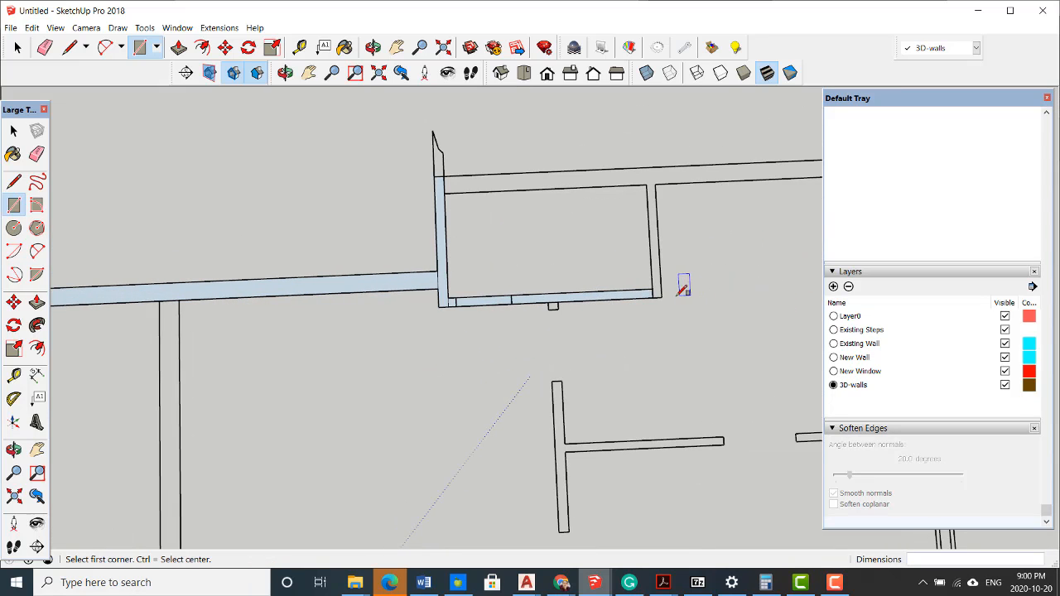
{"action": "left_click", "coordinate": [660, 296]}
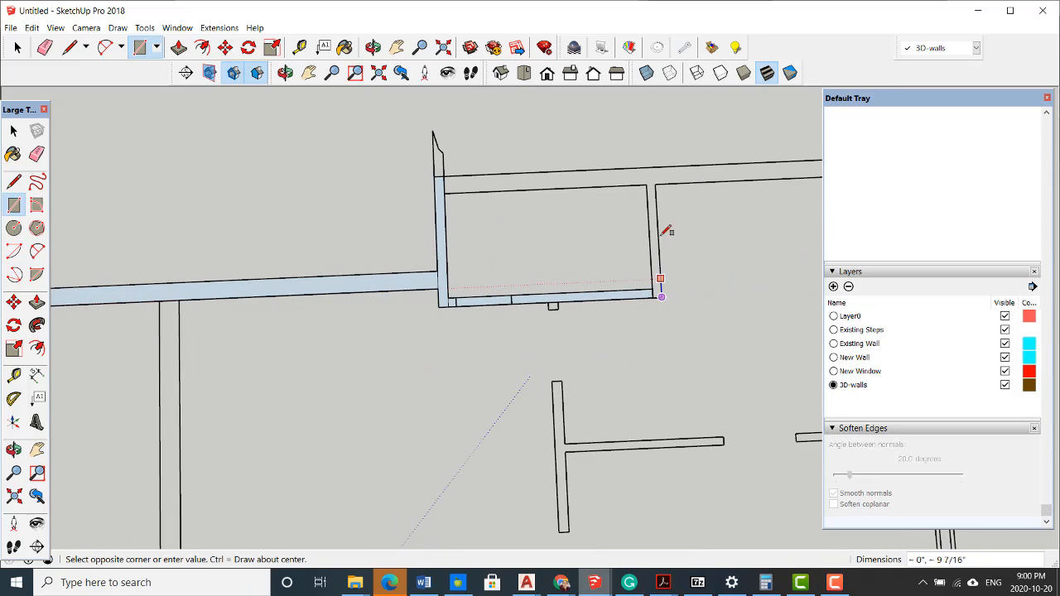
{"action": "left_click", "coordinate": [646, 183]}
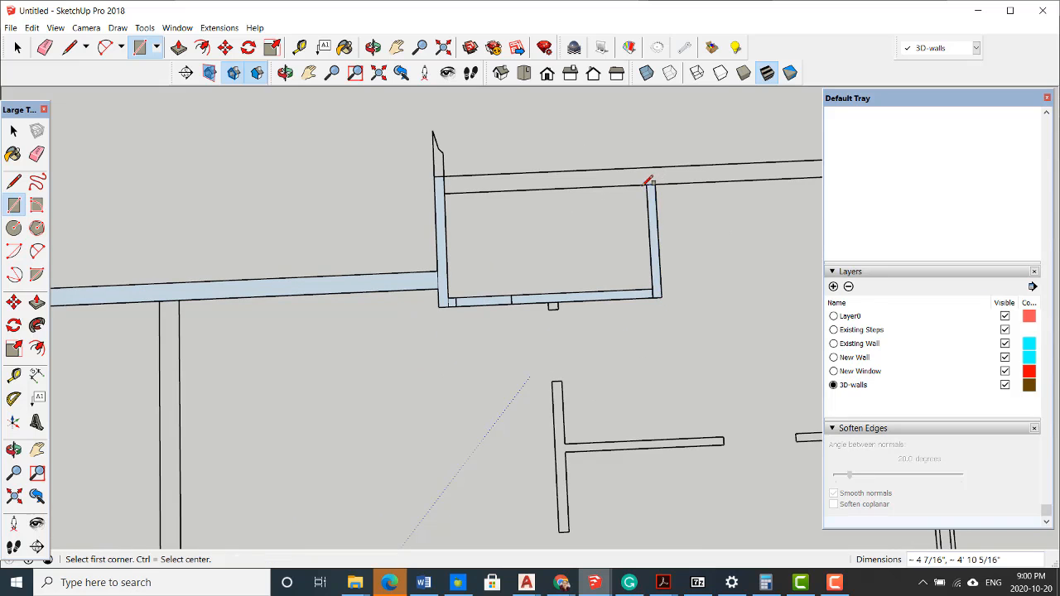
Draw a rectangle over the right wing's upper exterior wall, from the small room's inner corner to the plan's outer right corner.
{"action": "left_click", "coordinate": [444, 192]}
{"action": "scroll", "coordinate": [423, 200], "scroll_direction": "down", "scroll_amount": 4}
{"action": "scroll", "coordinate": [657, 177], "scroll_direction": "up", "scroll_amount": 2}
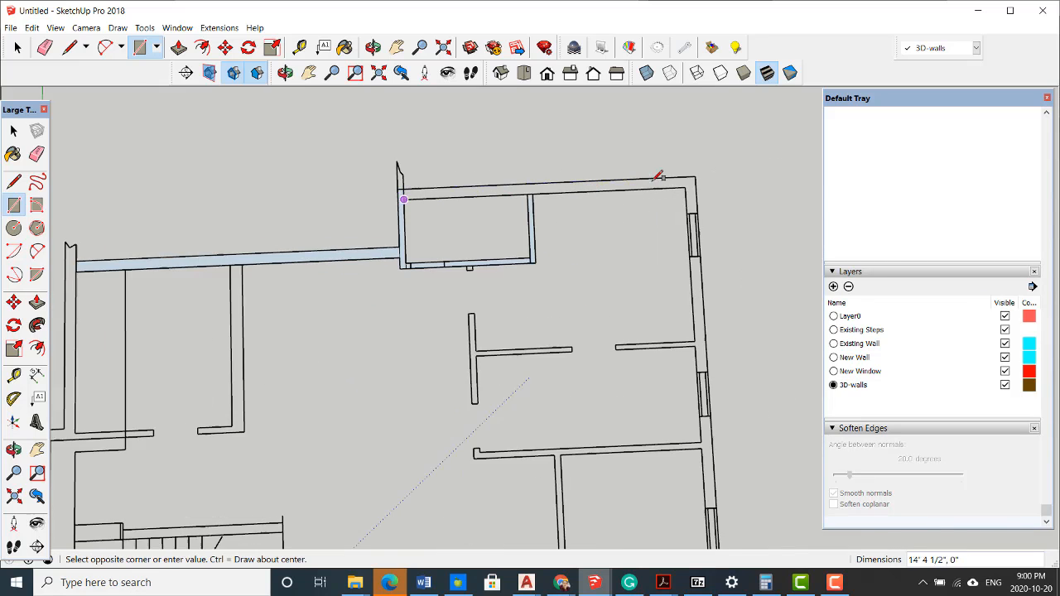
{"action": "left_click", "coordinate": [699, 171]}
{"action": "scroll", "coordinate": [710, 177], "scroll_direction": "up", "scroll_amount": 5}
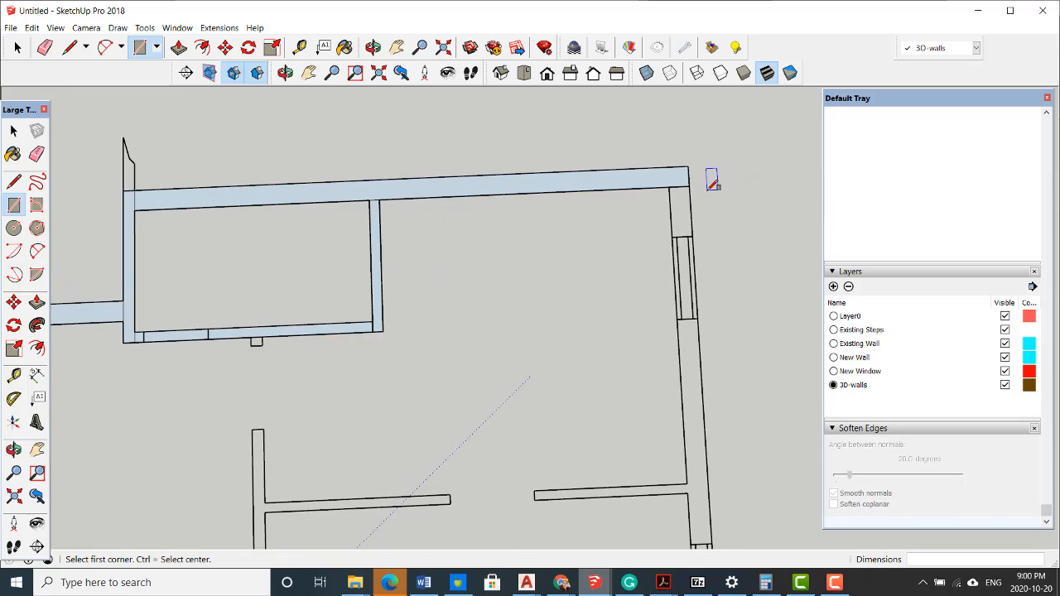
Draw a rectangle about 30' 4" by 9" over the right wing's long exterior wall, spanning its three windows.
{"action": "middle_click_drag", "start_coordinate": [614, 286], "coordinate": [721, 230]}
{"action": "scroll", "coordinate": [712, 222], "scroll_direction": "up", "scroll_amount": 3}
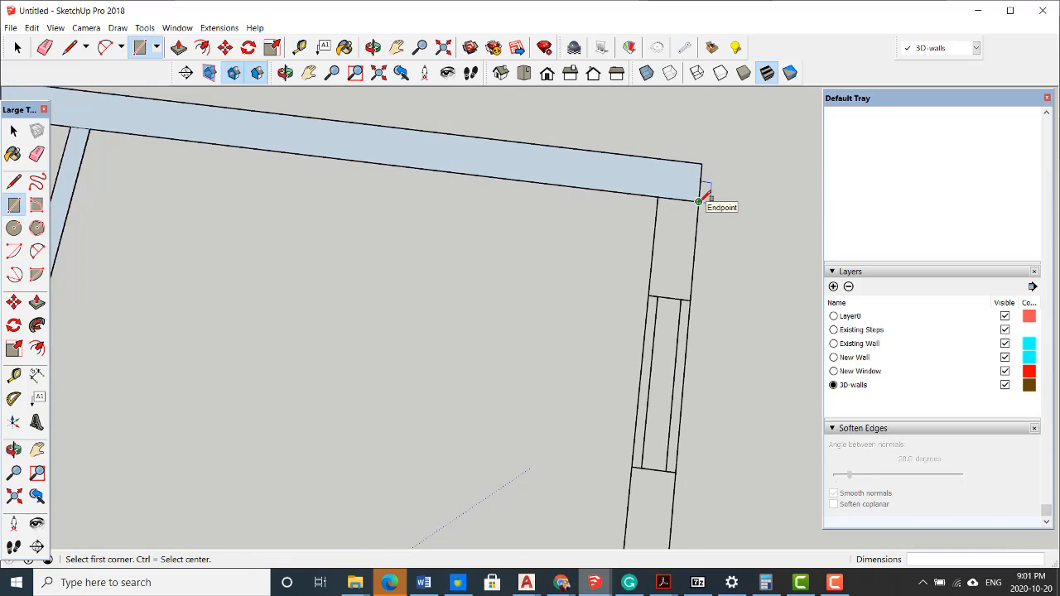
{"action": "left_click", "coordinate": [700, 200]}
{"action": "scroll", "coordinate": [691, 268], "scroll_direction": "down", "scroll_amount": 2}
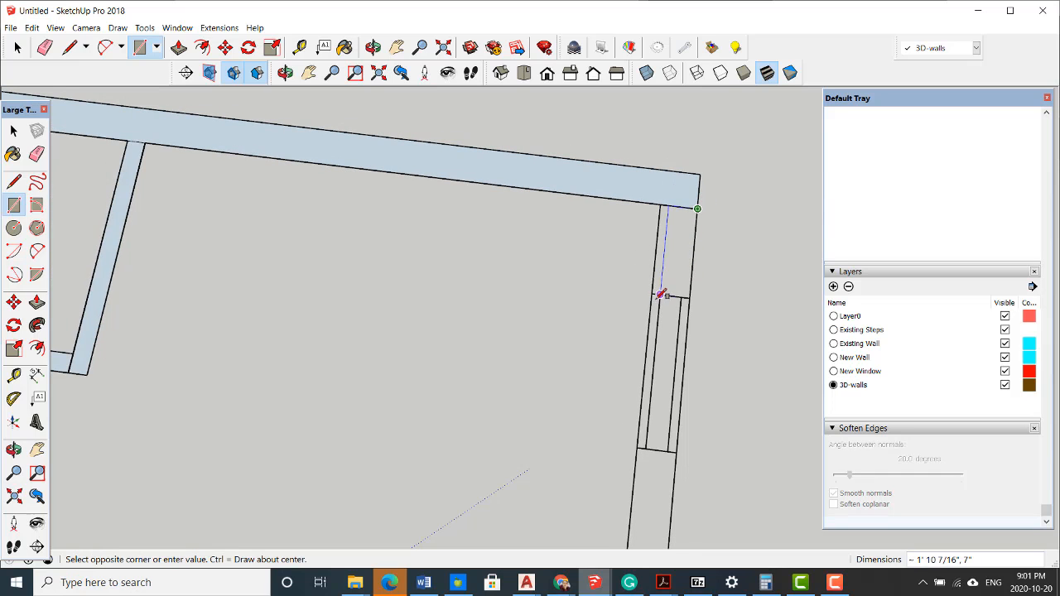
{"action": "scroll", "coordinate": [662, 294], "scroll_direction": "down", "scroll_amount": 1}
{"action": "scroll", "coordinate": [653, 294], "scroll_direction": "down", "scroll_amount": 6}
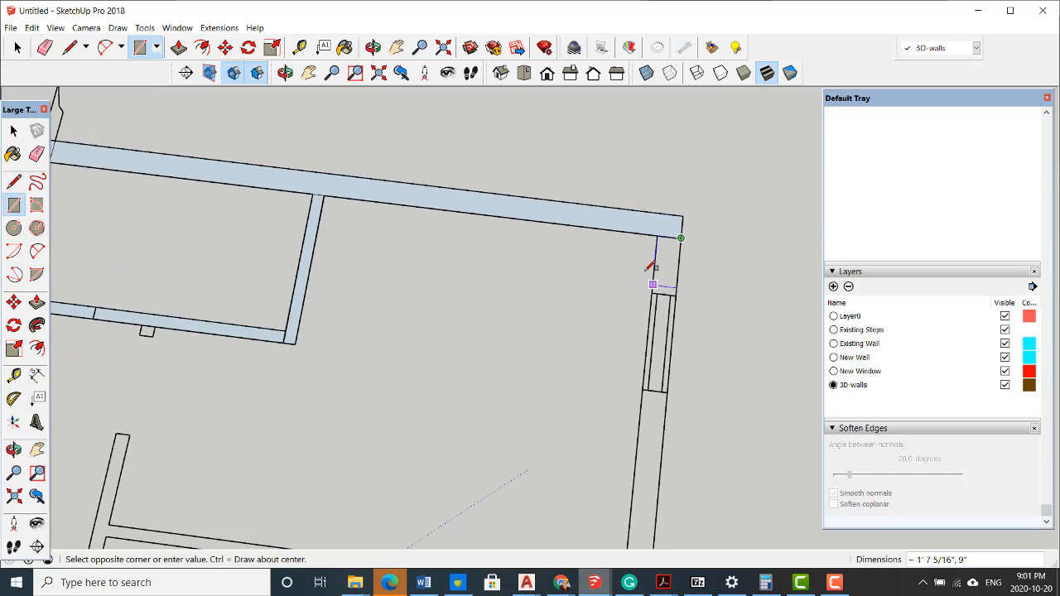
{"action": "scroll", "coordinate": [642, 464], "scroll_direction": "up", "scroll_amount": 8}
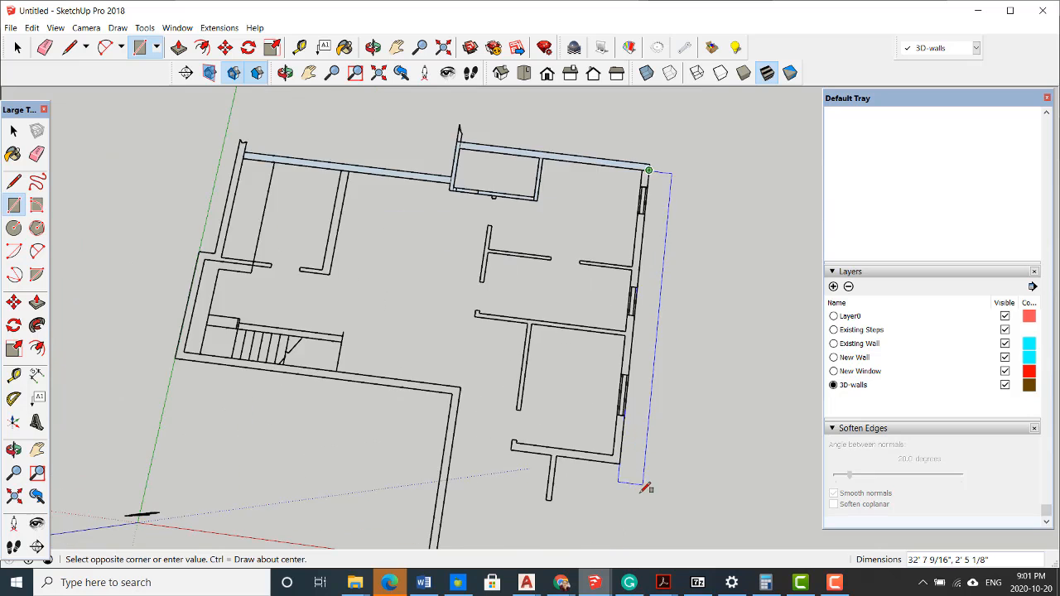
{"action": "left_click", "coordinate": [609, 429]}
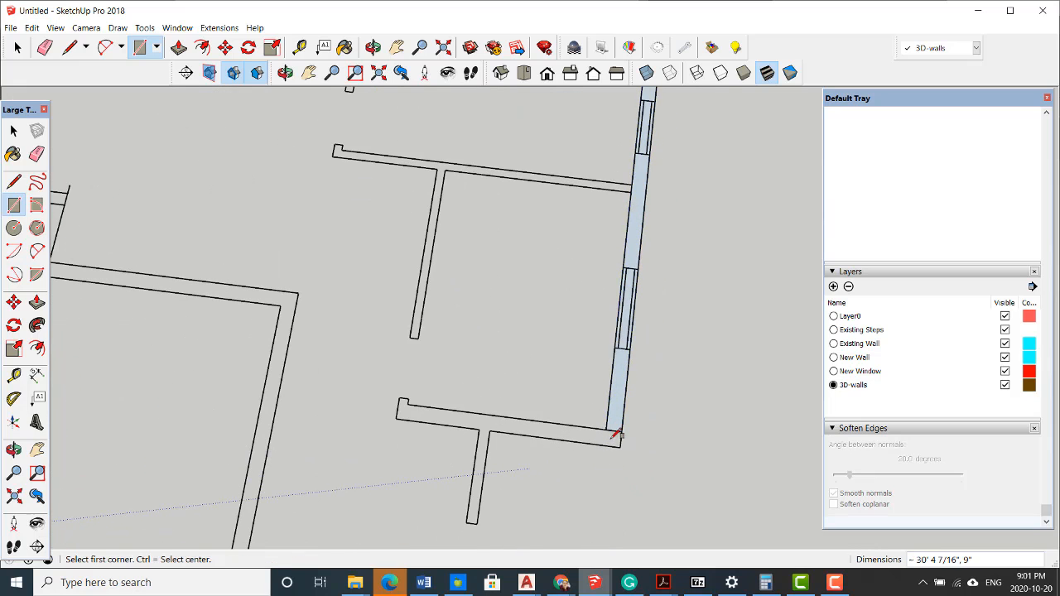
Draw a rectangle over the right wing's lower exterior wall, from its outer right corner to the small jog at the door opening.
{"action": "scroll", "coordinate": [617, 438], "scroll_direction": "down", "scroll_amount": 1}
{"action": "left_click", "coordinate": [623, 444]}
{"action": "scroll", "coordinate": [622, 445], "scroll_direction": "up", "scroll_amount": 1}
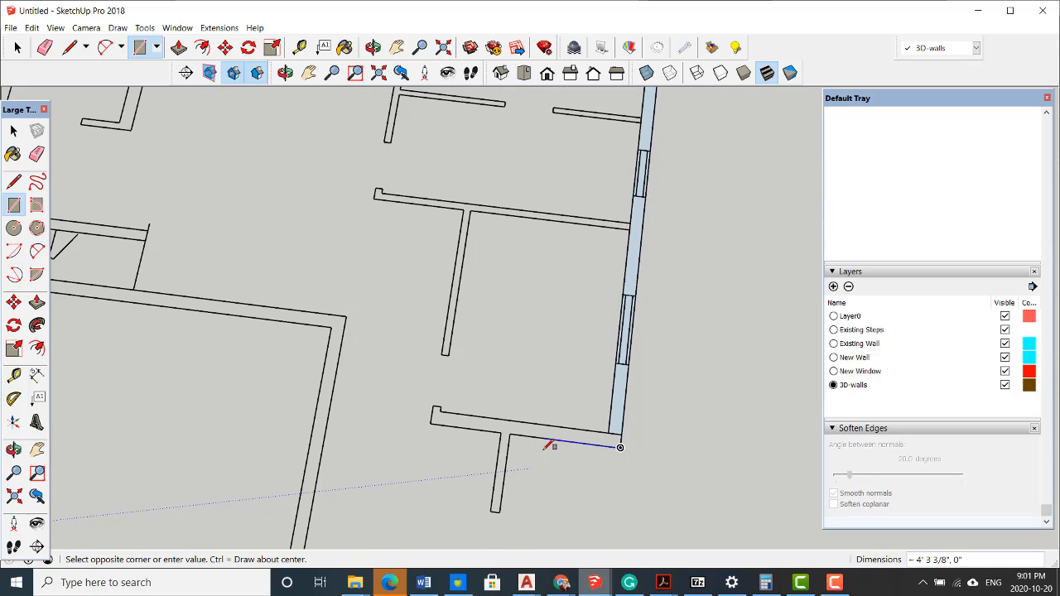
{"action": "scroll", "coordinate": [547, 446], "scroll_direction": "down", "scroll_amount": 5}
{"action": "scroll", "coordinate": [486, 432], "scroll_direction": "up", "scroll_amount": 4}
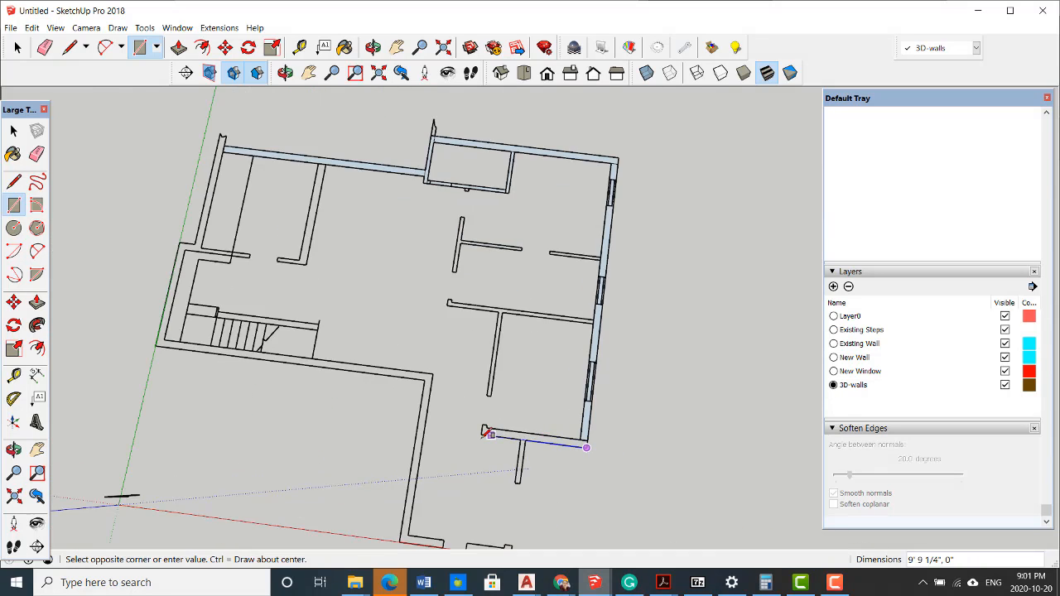
{"action": "scroll", "coordinate": [486, 432], "scroll_direction": "up", "scroll_amount": 3}
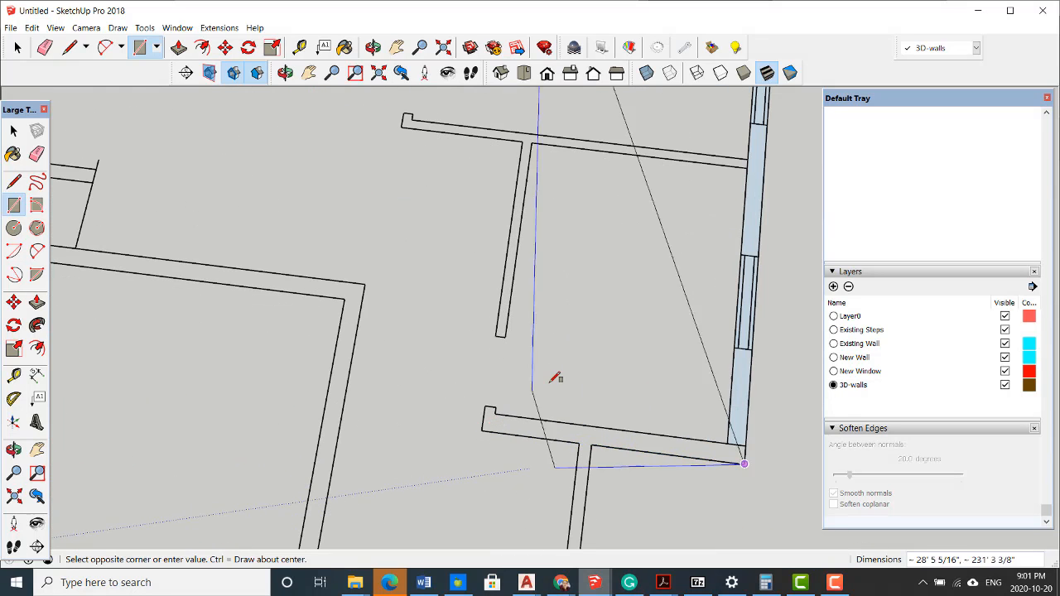
{"action": "left_click", "coordinate": [494, 413]}
Draw a rectangle about 12' 10" by 5" over the lower right room's left wall, spanning its door opening.
{"action": "scroll", "coordinate": [489, 423], "scroll_direction": "up", "scroll_amount": 2}
{"action": "left_click", "coordinate": [491, 422]}
{"action": "scroll", "coordinate": [496, 416], "scroll_direction": "down", "scroll_amount": 5}
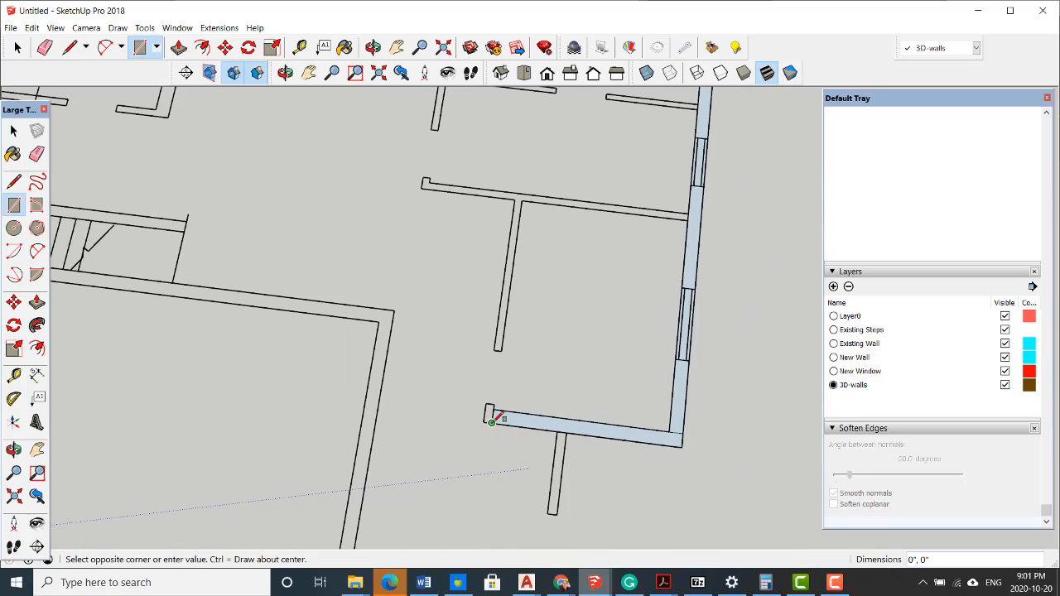
{"action": "scroll", "coordinate": [504, 274], "scroll_direction": "up", "scroll_amount": 5}
{"action": "left_click", "coordinate": [500, 284]}
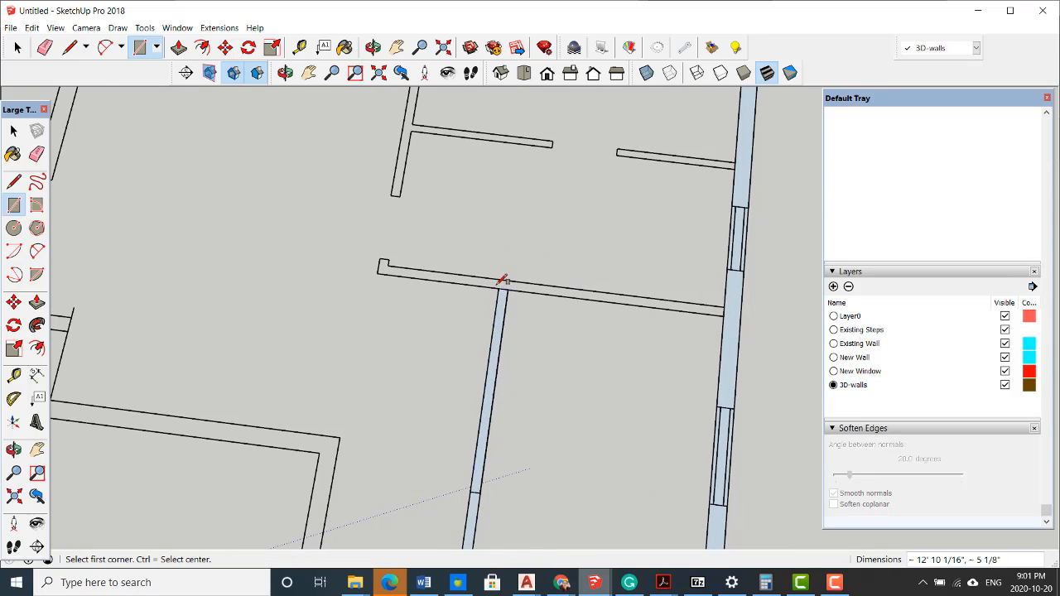
Draw a rectangle about 15' 1" by 5" over the partition wall above the lower right room.
{"action": "scroll", "coordinate": [552, 354], "scroll_direction": "down", "scroll_amount": 4}
{"action": "scroll", "coordinate": [596, 300], "scroll_direction": "up", "scroll_amount": 1}
{"action": "scroll", "coordinate": [612, 306], "scroll_direction": "up", "scroll_amount": 1}
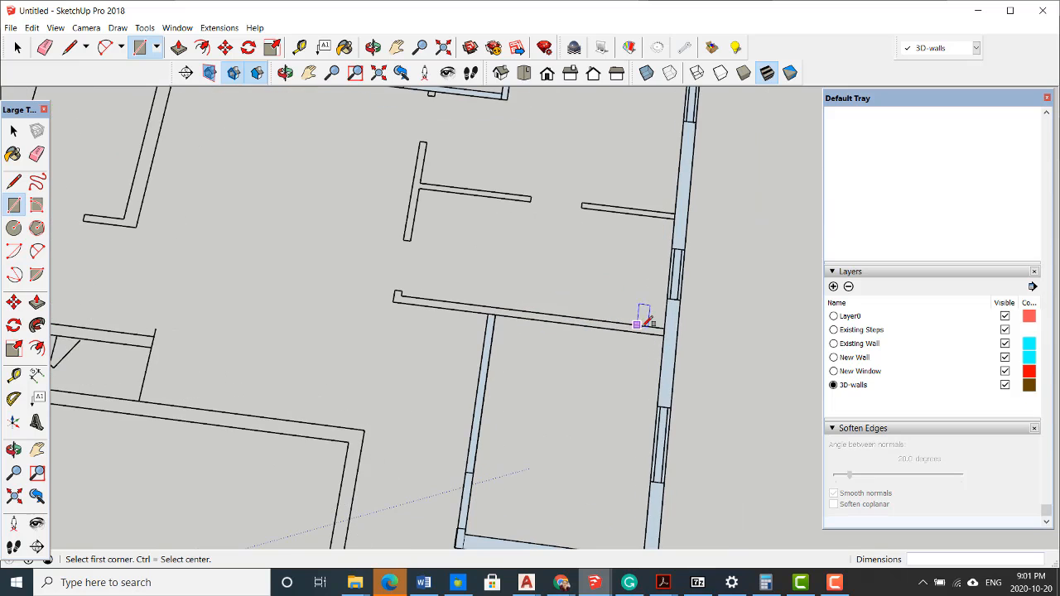
{"action": "left_click", "coordinate": [665, 334]}
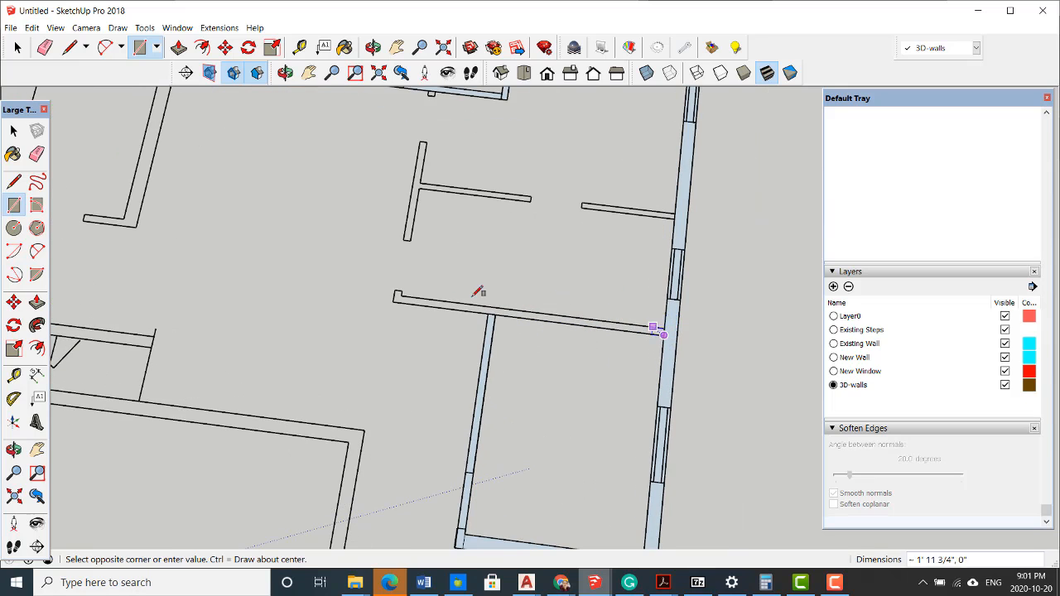
{"action": "scroll", "coordinate": [366, 362], "scroll_direction": "up", "scroll_amount": 2}
{"action": "scroll", "coordinate": [406, 294], "scroll_direction": "up", "scroll_amount": 1}
{"action": "left_click", "coordinate": [414, 296]}
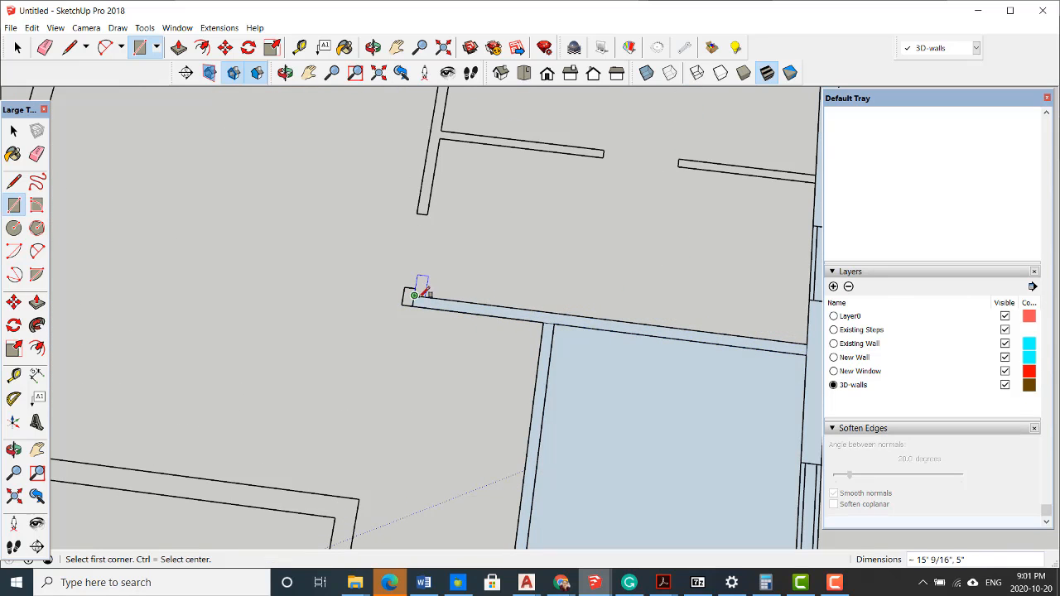
Draw a rectangle about 13' 3" long over the right wing's inner wall, from the partition's end to the small upper room, spanning both openings.
{"action": "left_click", "coordinate": [413, 305]}
{"action": "scroll", "coordinate": [419, 300], "scroll_direction": "down", "scroll_amount": 3}
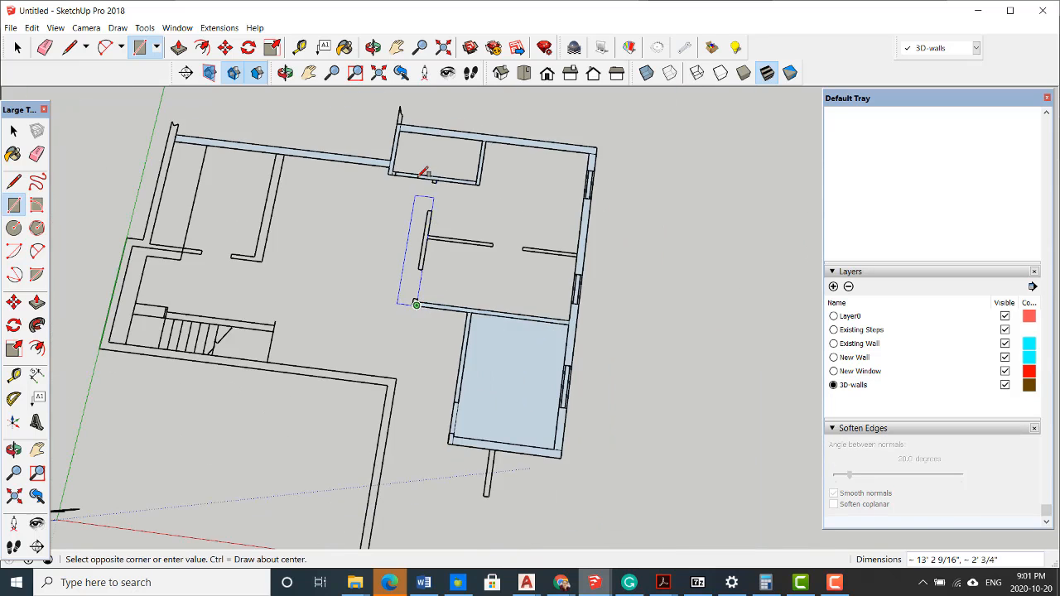
{"action": "scroll", "coordinate": [466, 215], "scroll_direction": "up", "scroll_amount": 1}
{"action": "scroll", "coordinate": [416, 331], "scroll_direction": "up", "scroll_amount": 1}
{"action": "scroll", "coordinate": [406, 302], "scroll_direction": "down", "scroll_amount": 1}
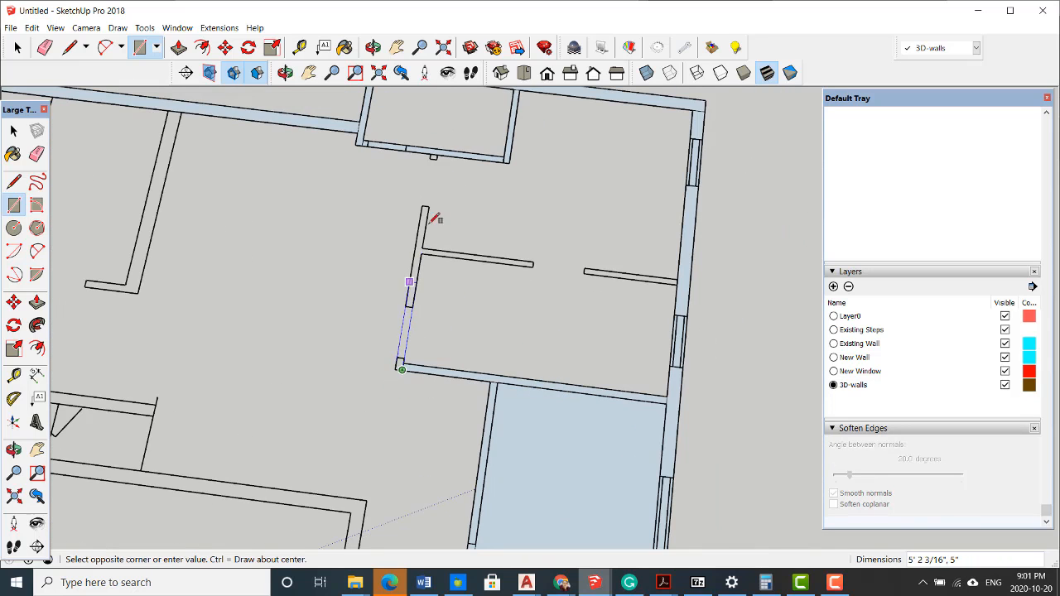
{"action": "scroll", "coordinate": [439, 162], "scroll_direction": "up", "scroll_amount": 4}
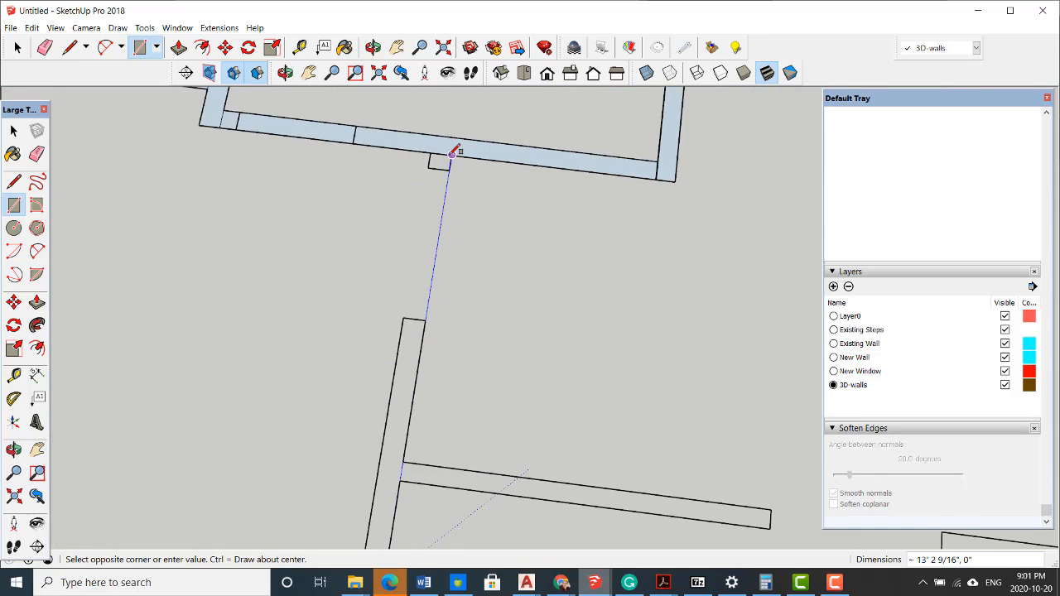
{"action": "left_click", "coordinate": [439, 151]}
{"action": "scroll", "coordinate": [521, 274], "scroll_direction": "down", "scroll_amount": 5}
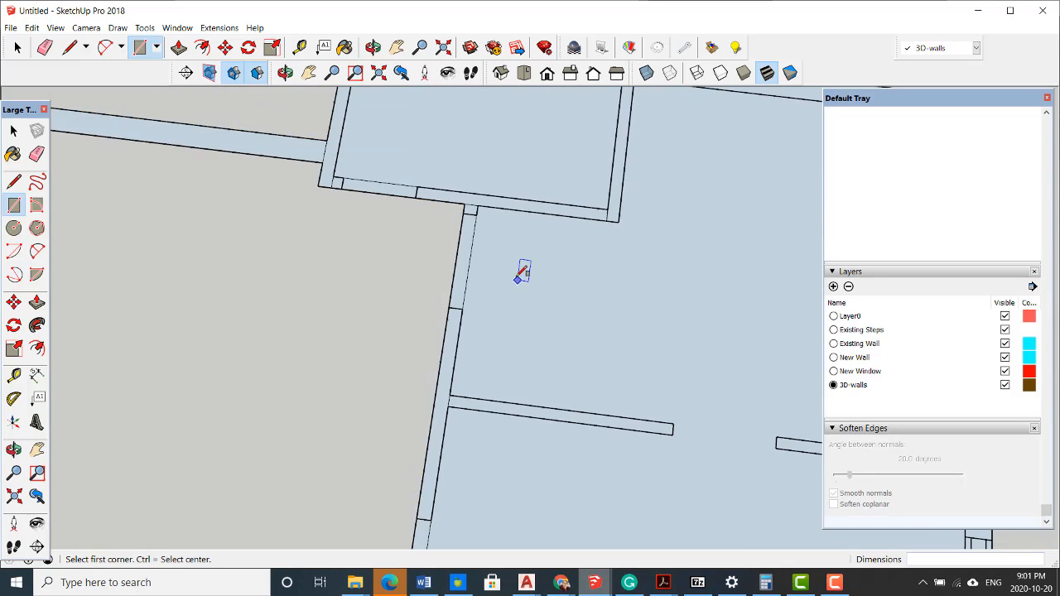
Draw a rectangle about 11' 5" by 6" over the thin wall running from the lower right room down to the entrance wall, spanning its opening.
{"action": "scroll", "coordinate": [517, 359], "scroll_direction": "up", "scroll_amount": 1}
{"action": "scroll", "coordinate": [515, 358], "scroll_direction": "up", "scroll_amount": 3}
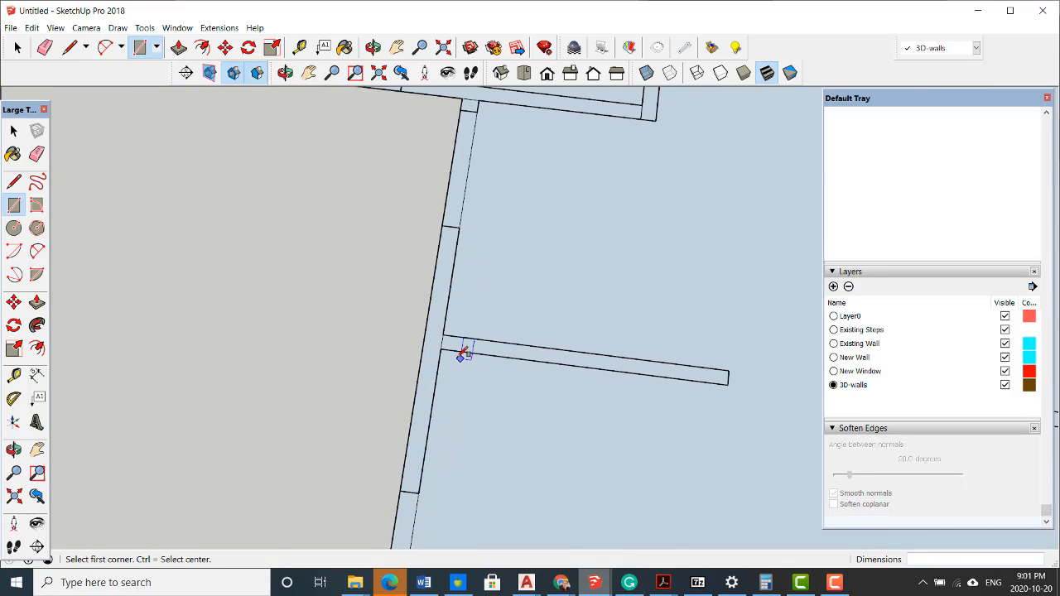
{"action": "scroll", "coordinate": [447, 345], "scroll_direction": "down", "scroll_amount": 4}
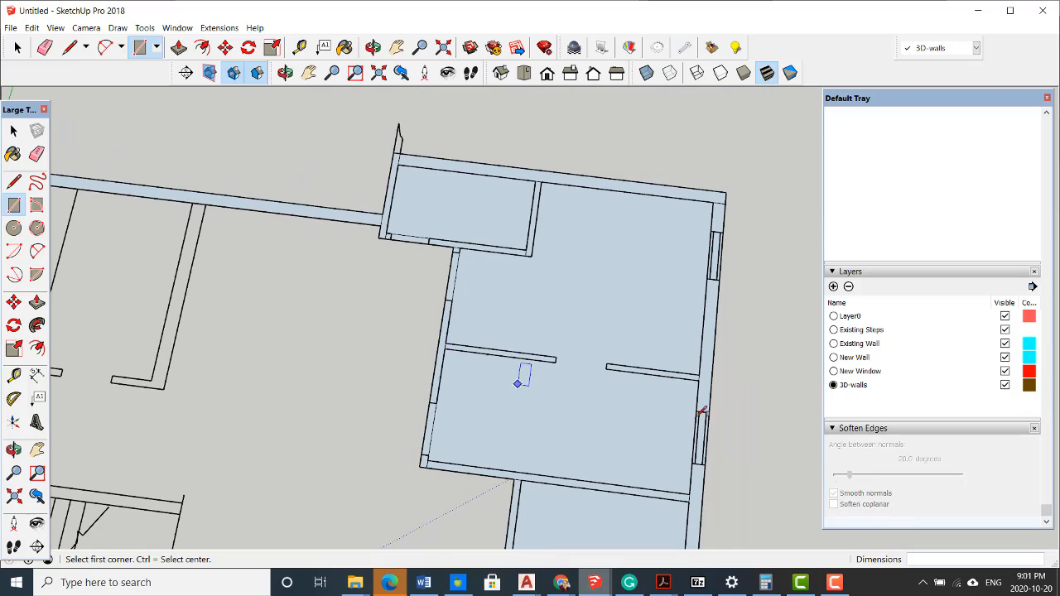
{"action": "scroll", "coordinate": [638, 368], "scroll_direction": "down", "scroll_amount": 3}
{"action": "scroll", "coordinate": [568, 438], "scroll_direction": "up", "scroll_amount": 1}
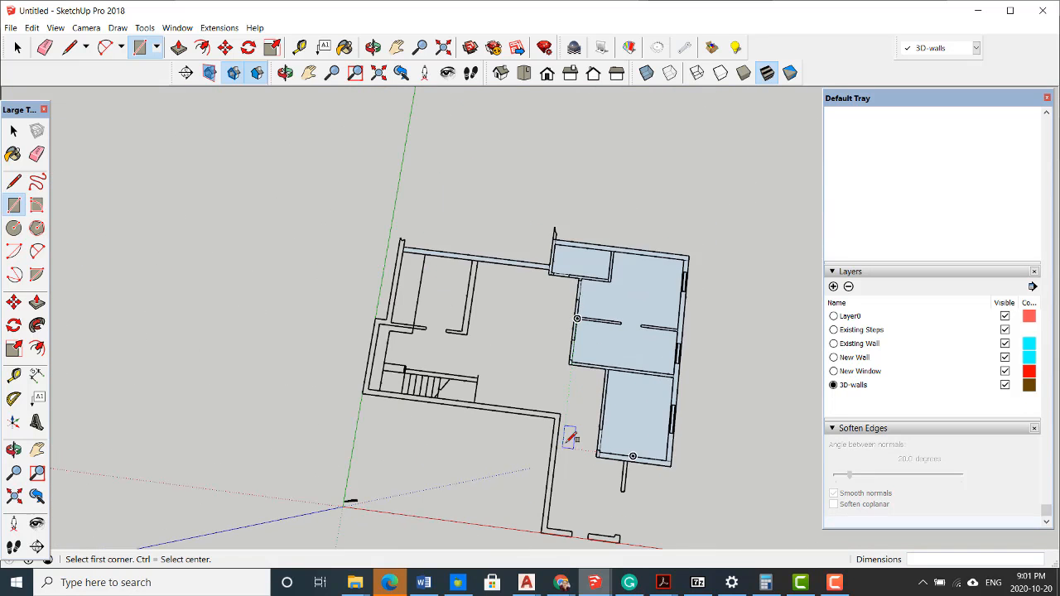
{"action": "scroll", "coordinate": [580, 292], "scroll_direction": "down", "scroll_amount": 2}
{"action": "scroll", "coordinate": [629, 489], "scroll_direction": "up", "scroll_amount": 5}
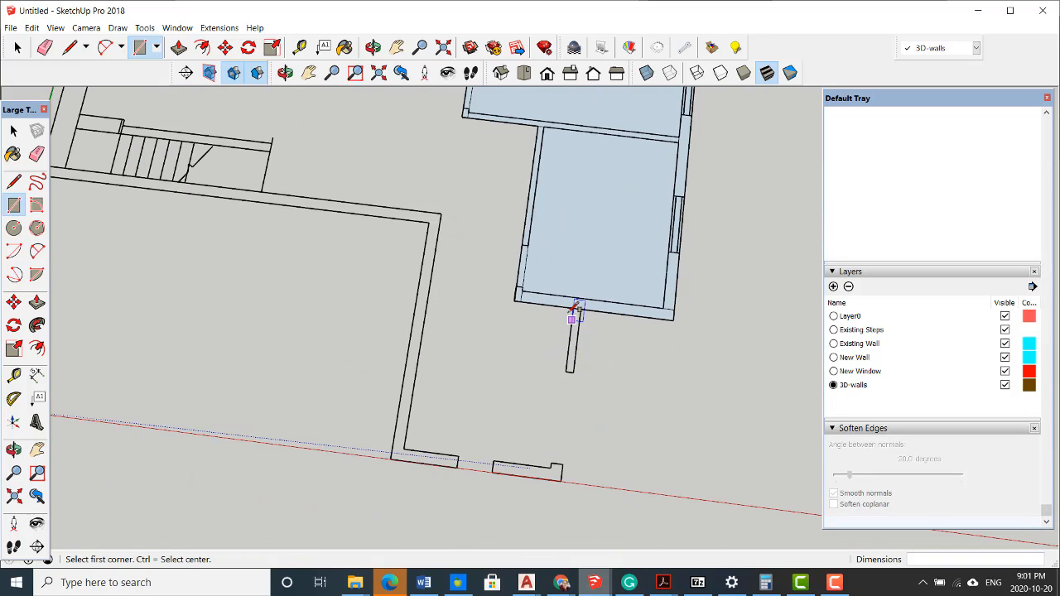
{"action": "left_click", "coordinate": [573, 306]}
{"action": "scroll", "coordinate": [568, 472], "scroll_direction": "up", "scroll_amount": 2}
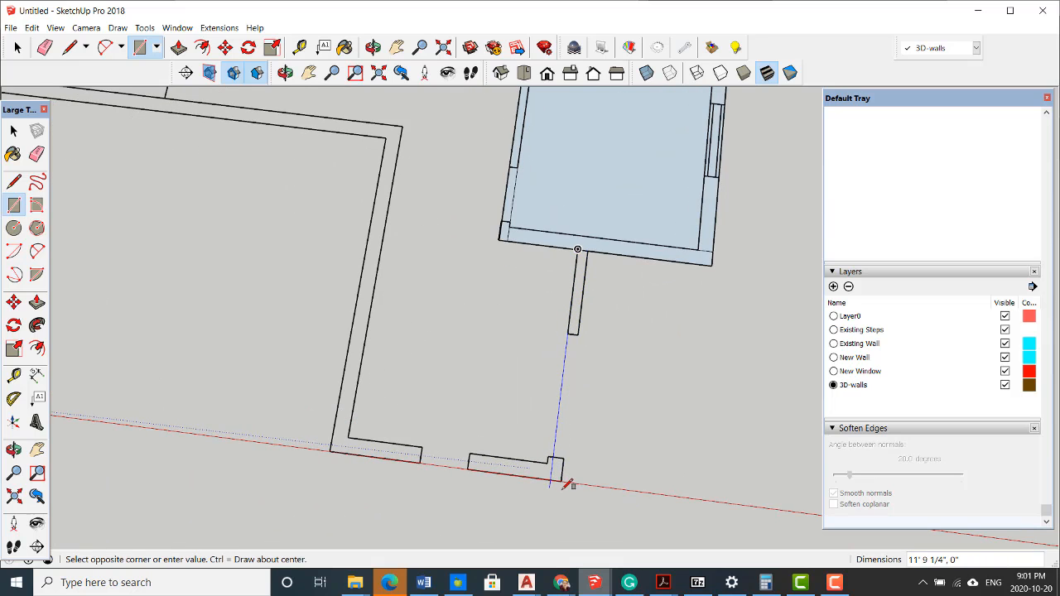
{"action": "left_click", "coordinate": [562, 480]}
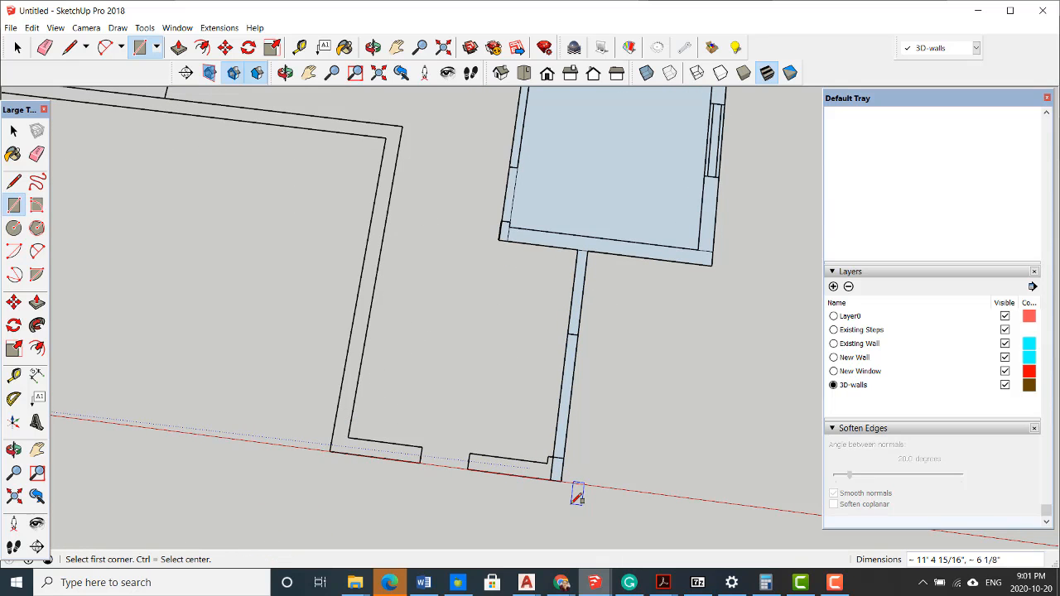
Draw a small rectangle over the jog where the entrance wall meets the thin wall.
{"action": "scroll", "coordinate": [577, 495], "scroll_direction": "up", "scroll_amount": 3}
{"action": "scroll", "coordinate": [544, 434], "scroll_direction": "down", "scroll_amount": 3}
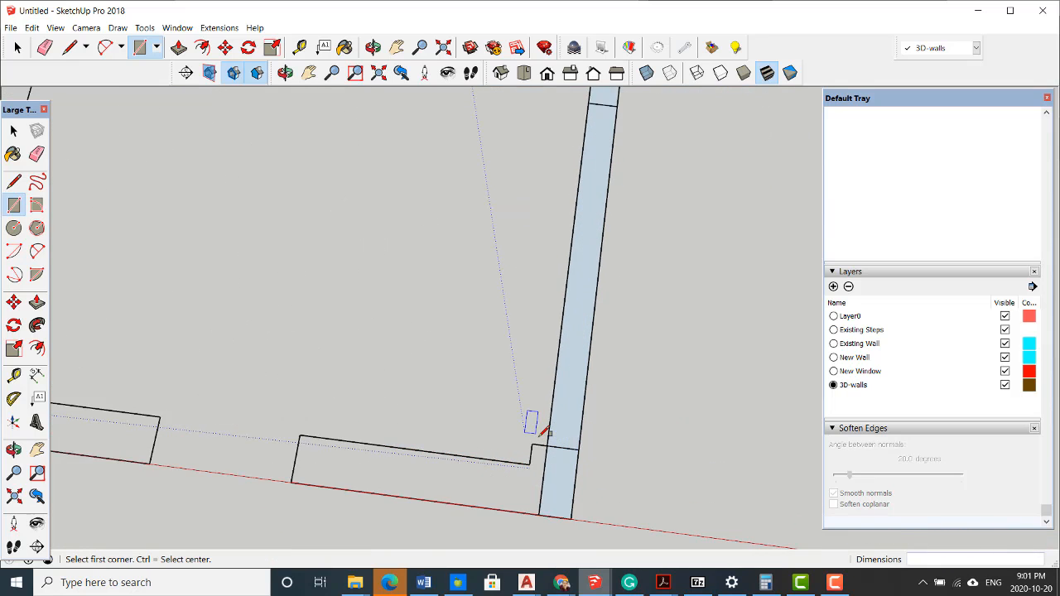
{"action": "scroll", "coordinate": [553, 445], "scroll_direction": "up", "scroll_amount": 2}
{"action": "scroll", "coordinate": [553, 447], "scroll_direction": "up", "scroll_amount": 2}
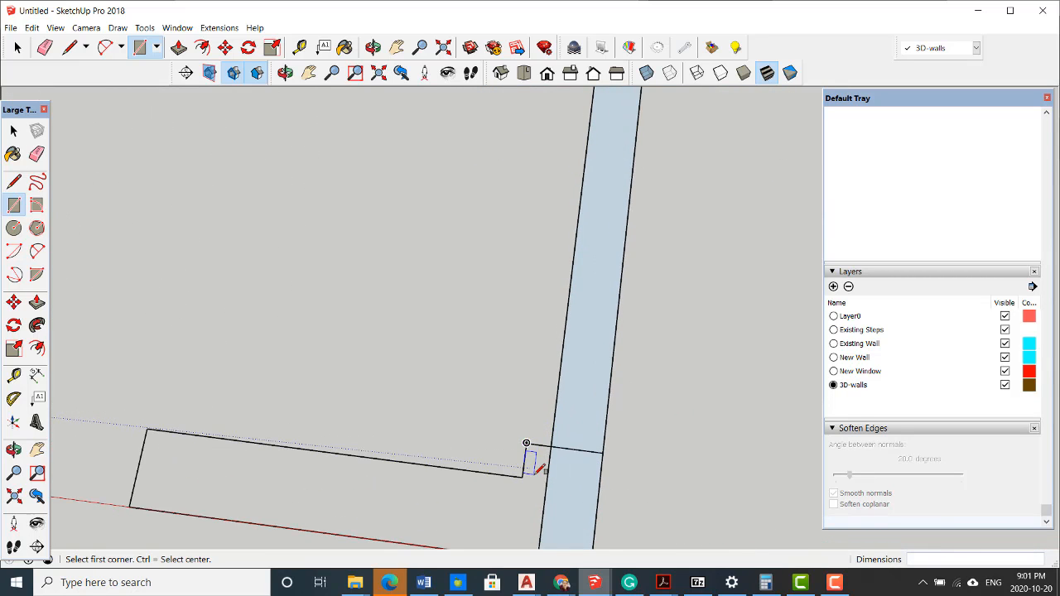
{"action": "left_click", "coordinate": [522, 476]}
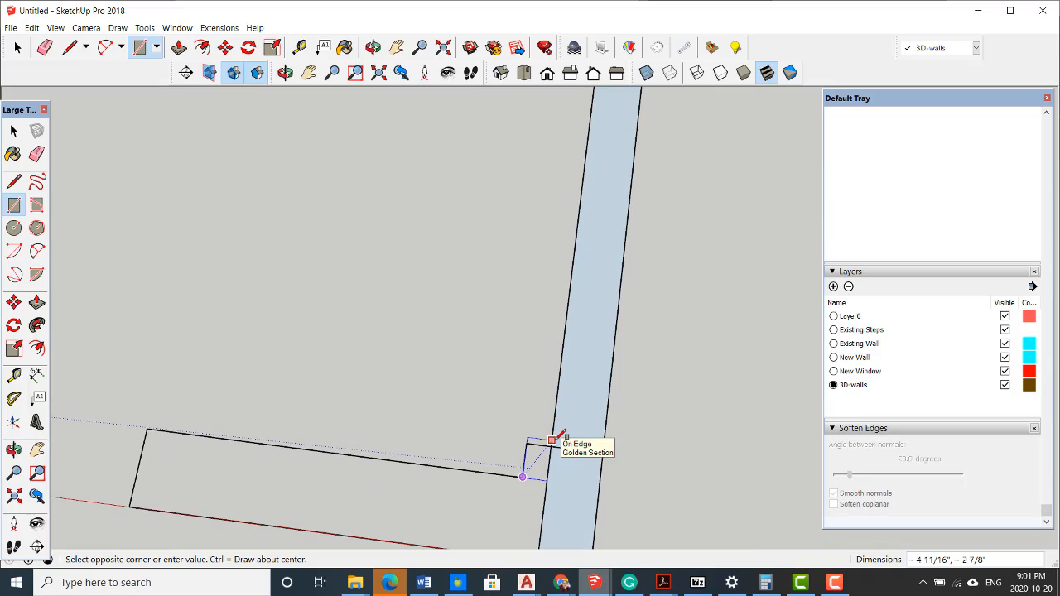
{"action": "left_click", "coordinate": [553, 446]}
{"action": "scroll", "coordinate": [572, 435], "scroll_direction": "down", "scroll_amount": 2}
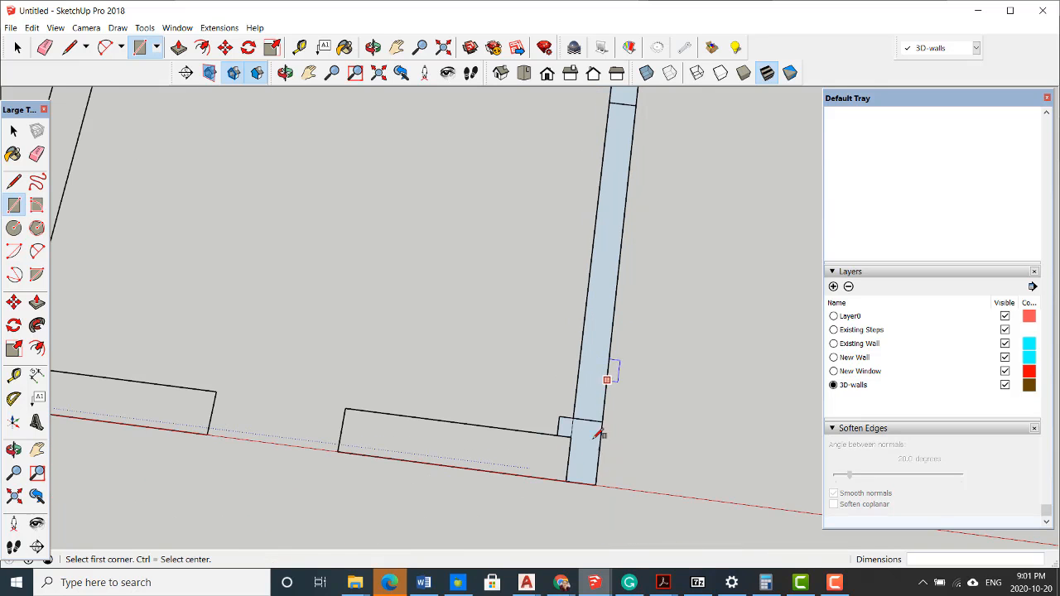
Draw a rectangle about 9' 10" by 9" over the lower entrance wall, spanning its door opening.
{"action": "left_click", "coordinate": [566, 480]}
{"action": "scroll", "coordinate": [489, 461], "scroll_direction": "down", "scroll_amount": 3}
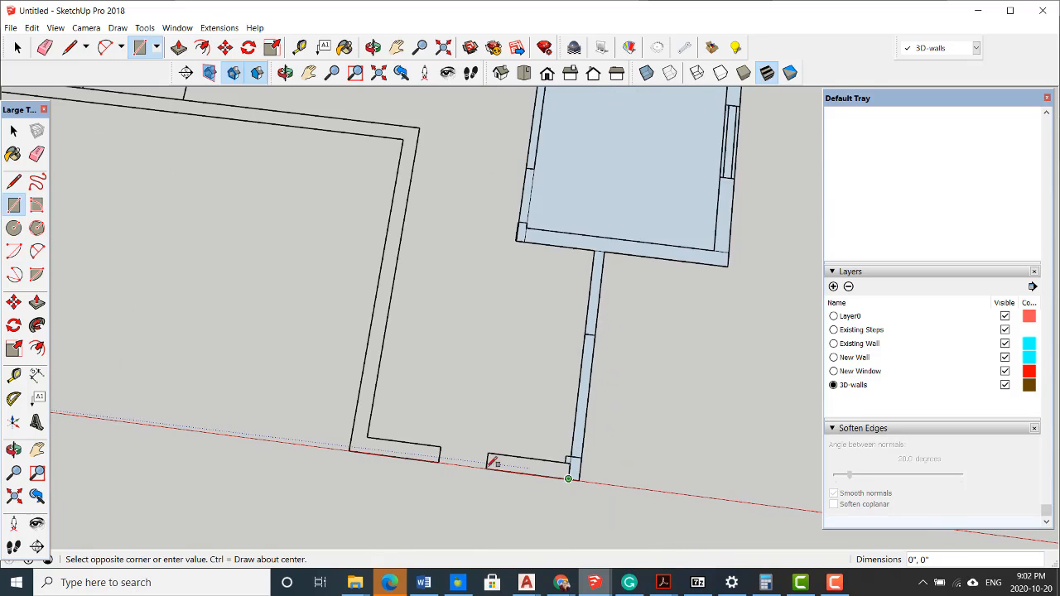
{"action": "left_click", "coordinate": [340, 429]}
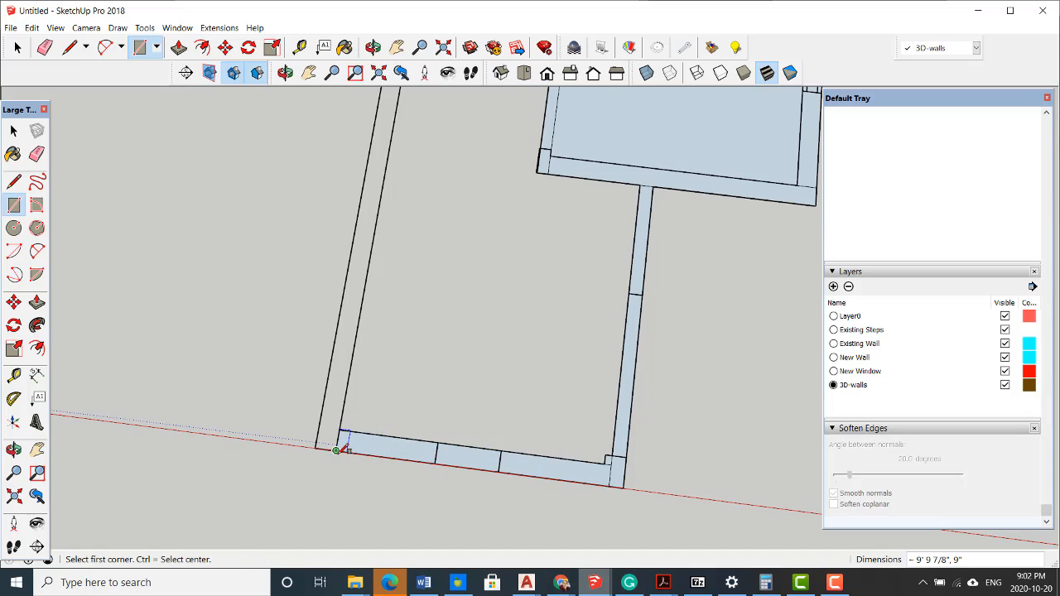
Draw a rectangle about 16' 2" by 9" over the entrance area's left wall, from the lower wall up to the long horizontal wall.
{"action": "left_click", "coordinate": [336, 450]}
{"action": "scroll", "coordinate": [338, 452], "scroll_direction": "down", "scroll_amount": 2}
{"action": "scroll", "coordinate": [364, 452], "scroll_direction": "down", "scroll_amount": 2}
{"action": "scroll", "coordinate": [372, 244], "scroll_direction": "up", "scroll_amount": 2}
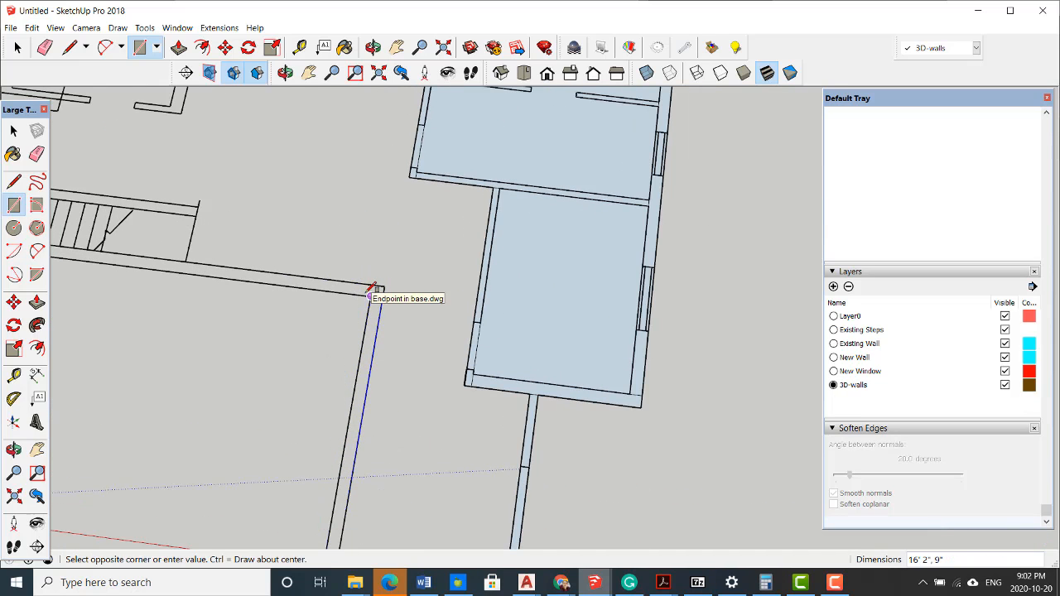
{"action": "left_click", "coordinate": [370, 290]}
{"action": "scroll", "coordinate": [407, 277], "scroll_direction": "down", "scroll_amount": 5}
{"action": "scroll", "coordinate": [422, 283], "scroll_direction": "up", "scroll_amount": 3}
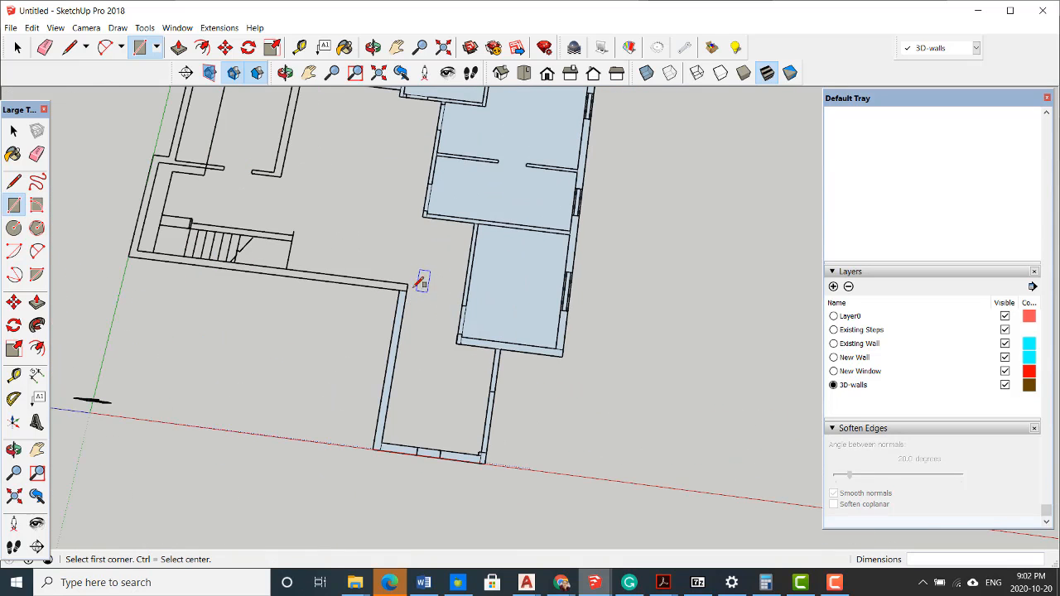
Draw a rectangle over the long horizontal wall below the stairs, from the entrance wall's upper corner to the plan's lower left outer corner.
{"action": "left_click", "coordinate": [409, 282]}
{"action": "scroll", "coordinate": [502, 296], "scroll_direction": "down", "scroll_amount": 4}
{"action": "scroll", "coordinate": [356, 282], "scroll_direction": "up", "scroll_amount": 4}
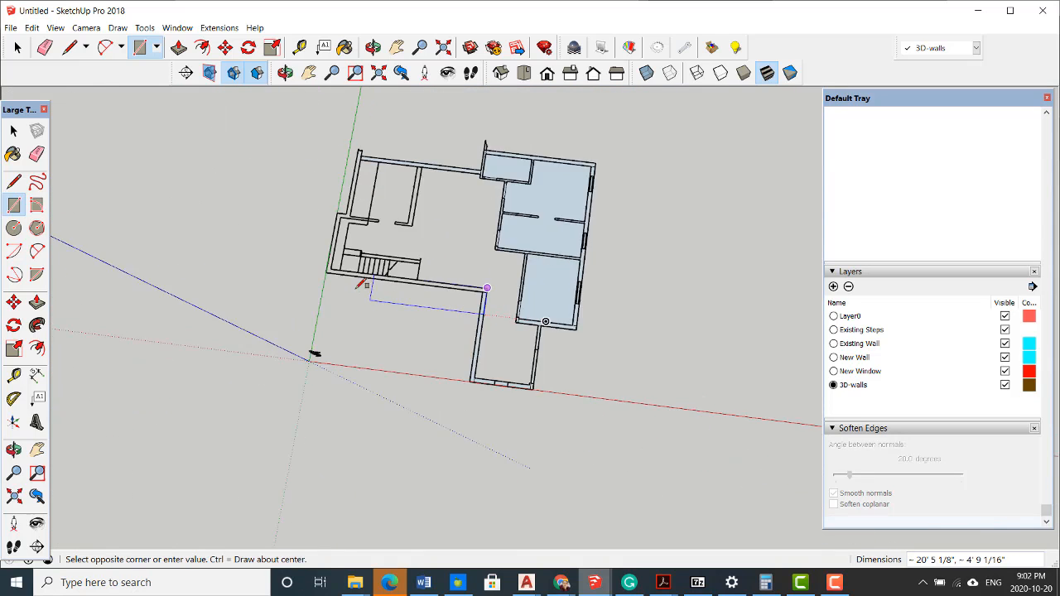
{"action": "scroll", "coordinate": [338, 267], "scroll_direction": "up", "scroll_amount": 3}
{"action": "left_click", "coordinate": [300, 265]}
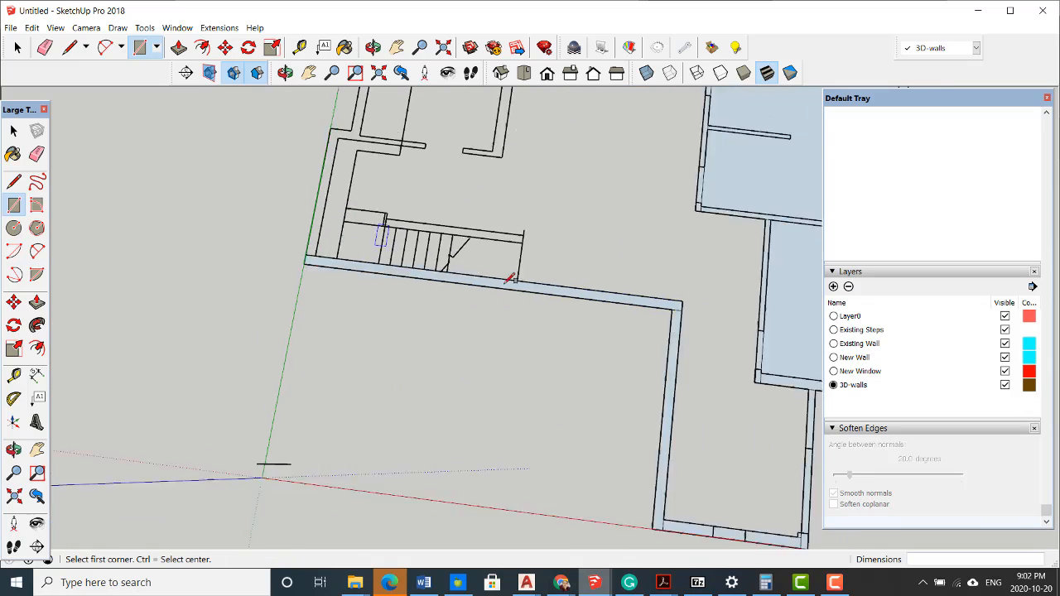
Draw a rectangle about 10' 2" long over the left outer wall beside the stairs, from the long horizontal wall up to the jog.
{"action": "scroll", "coordinate": [433, 356], "scroll_direction": "down", "scroll_amount": 4}
{"action": "scroll", "coordinate": [447, 339], "scroll_direction": "up", "scroll_amount": 5}
{"action": "scroll", "coordinate": [465, 329], "scroll_direction": "up", "scroll_amount": 2}
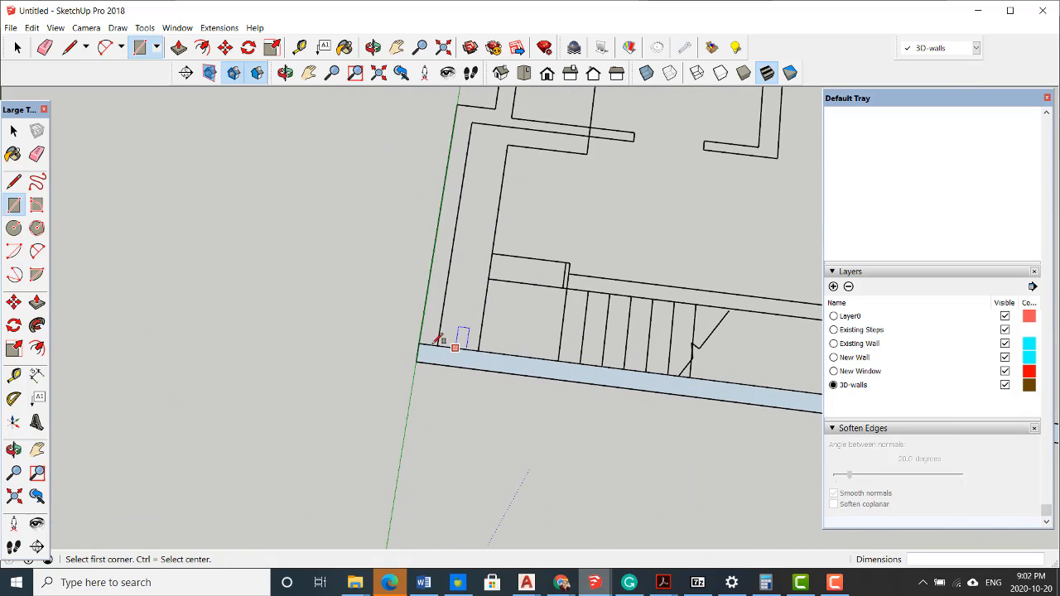
{"action": "left_click", "coordinate": [439, 343]}
{"action": "scroll", "coordinate": [441, 338], "scroll_direction": "down", "scroll_amount": 2}
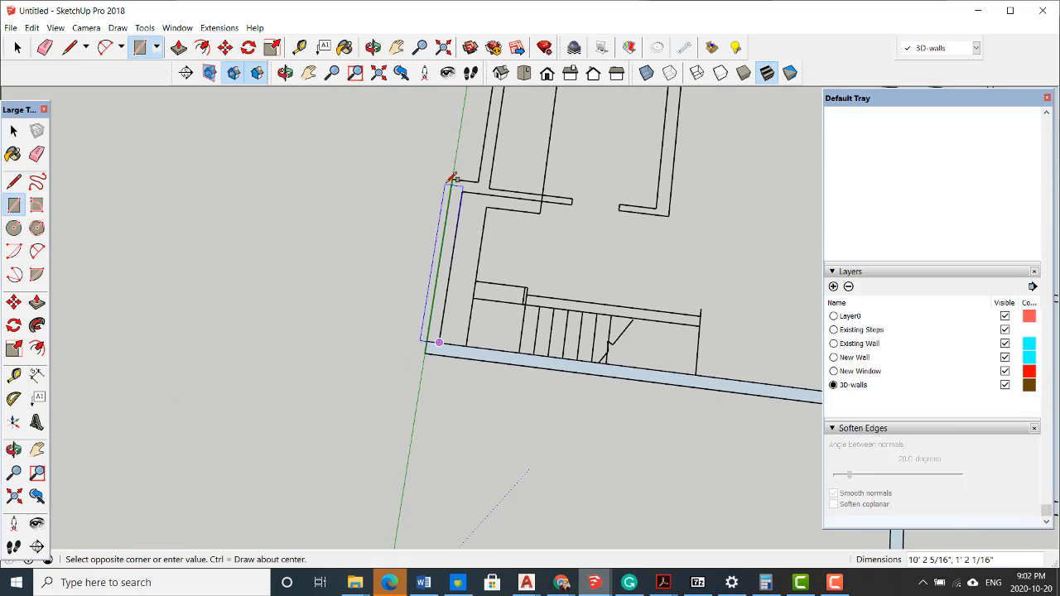
{"action": "left_click", "coordinate": [453, 179]}
Draw a rectangle about 11" by 9" over the short wall jog at the upper end of the left outer wall.
{"action": "scroll", "coordinate": [459, 174], "scroll_direction": "up", "scroll_amount": 4}
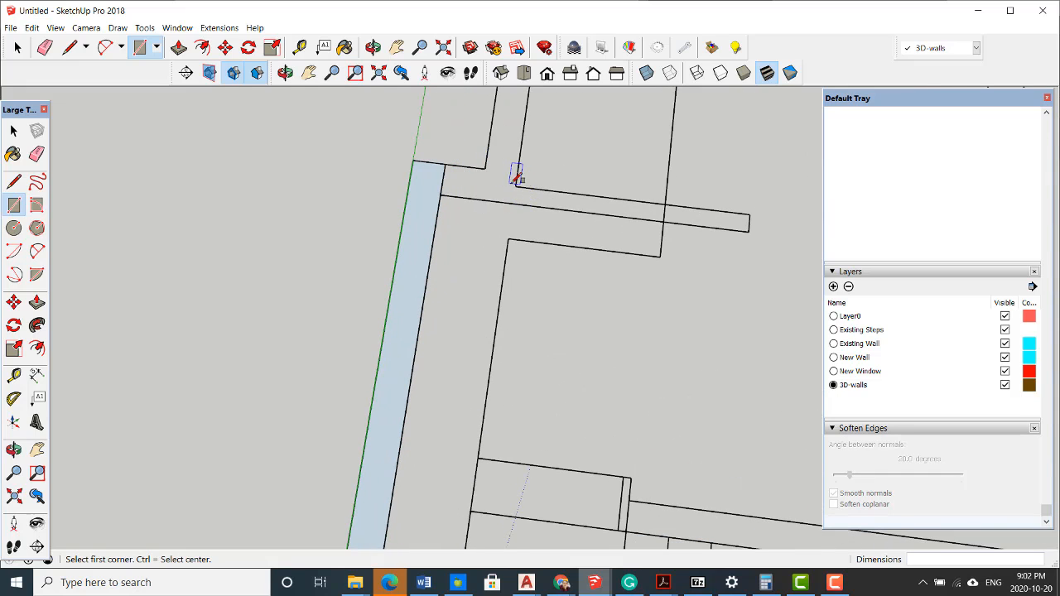
{"action": "scroll", "coordinate": [522, 232], "scroll_direction": "up", "scroll_amount": 2}
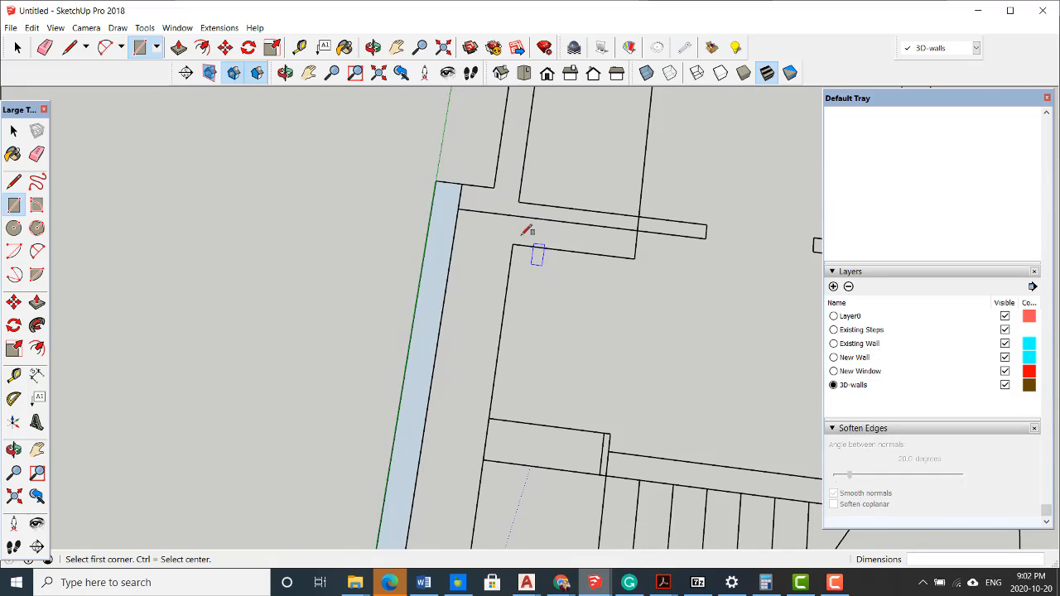
{"action": "left_click", "coordinate": [446, 169]}
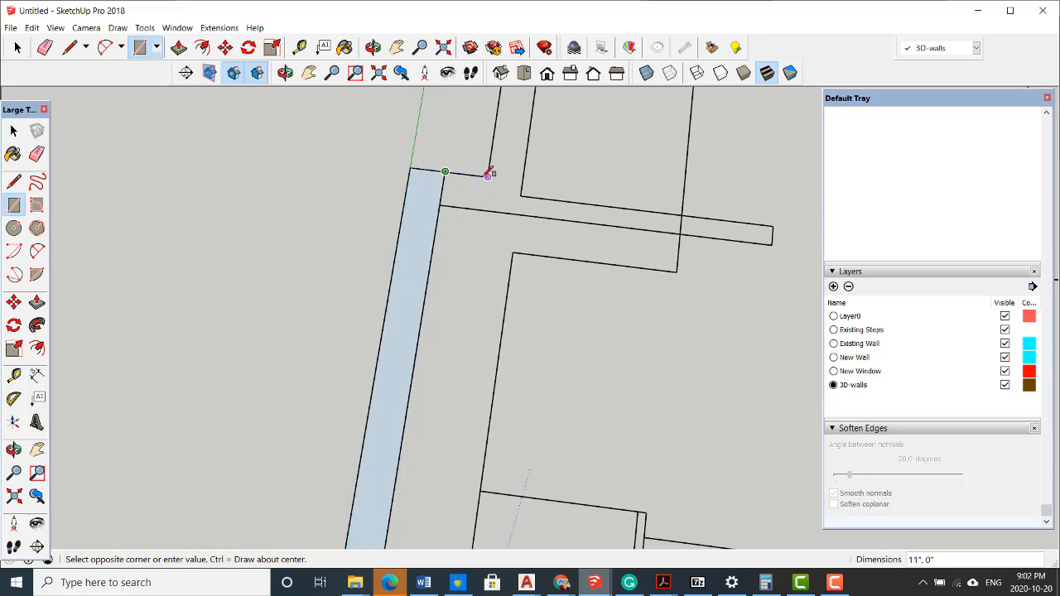
{"action": "key", "text": "Escape"}
{"action": "left_click", "coordinate": [440, 204]}
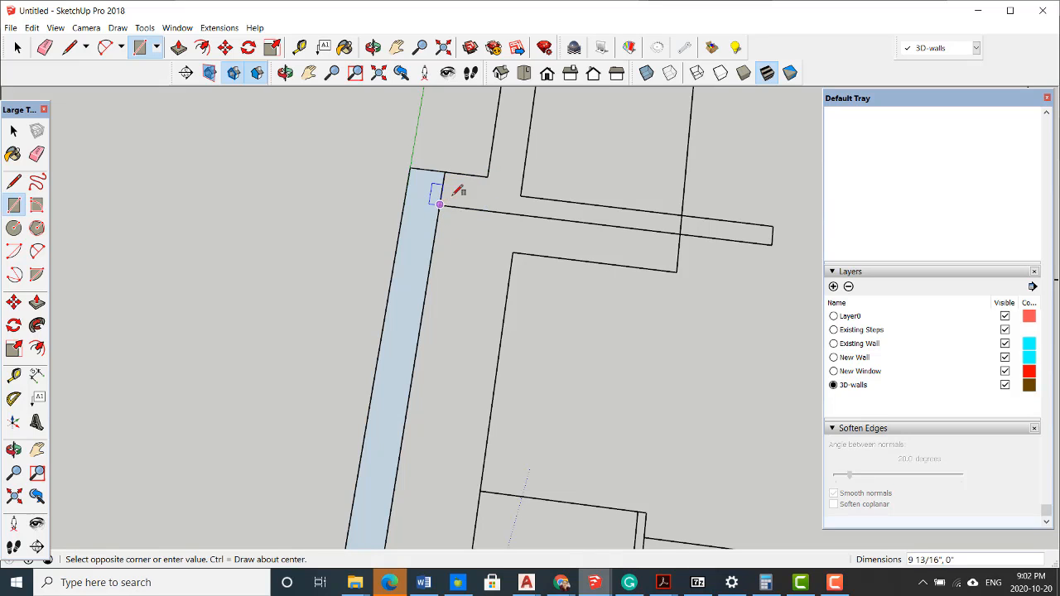
{"action": "left_click", "coordinate": [487, 177]}
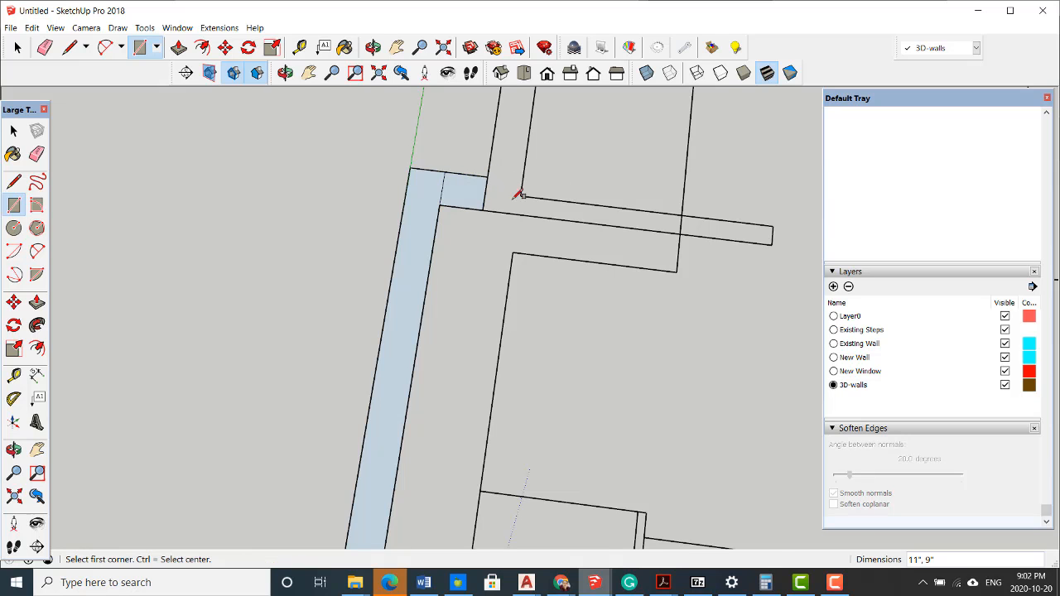
Draw a rectangle about 11' 6" long over the upper left room's outer wall, from the jog to the top wall.
{"action": "scroll", "coordinate": [543, 269], "scroll_direction": "down", "scroll_amount": 1}
{"action": "scroll", "coordinate": [498, 225], "scroll_direction": "up", "scroll_amount": 1}
{"action": "left_click", "coordinate": [497, 224]}
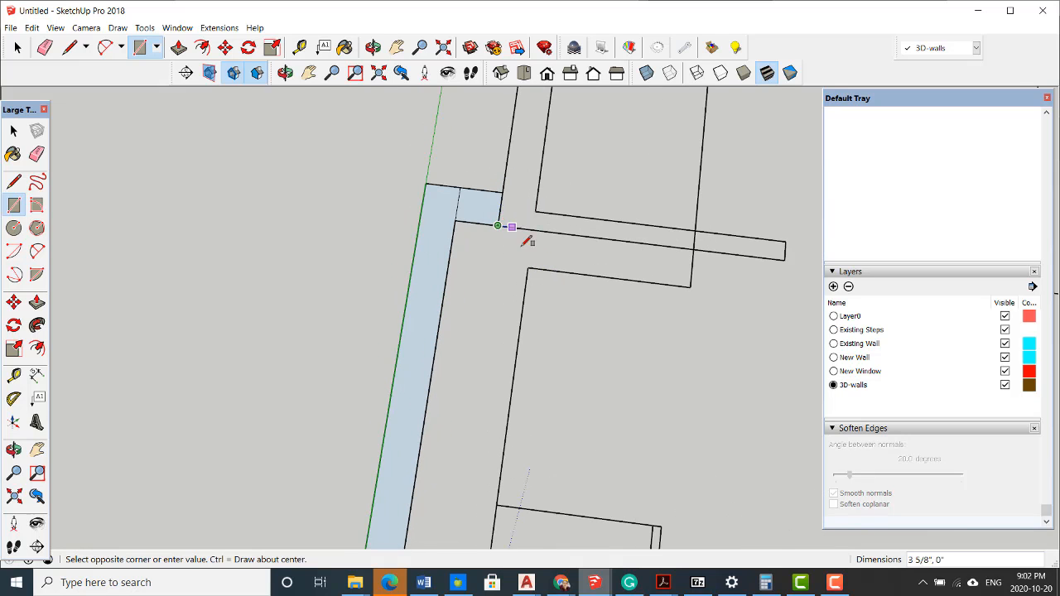
{"action": "scroll", "coordinate": [553, 300], "scroll_direction": "down", "scroll_amount": 6}
{"action": "scroll", "coordinate": [564, 191], "scroll_direction": "up", "scroll_amount": 5}
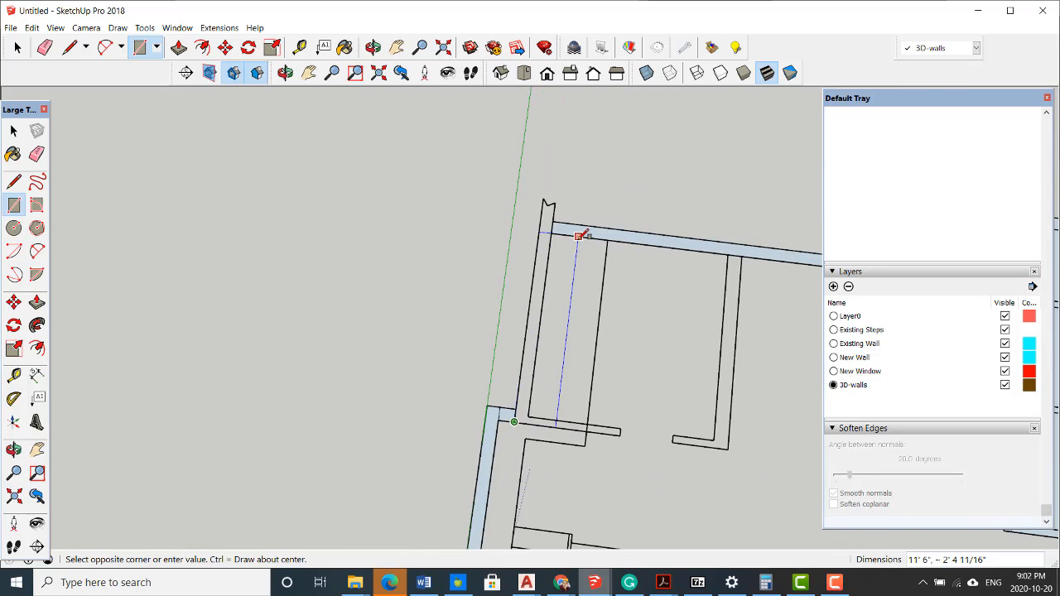
{"action": "left_click", "coordinate": [527, 231]}
{"action": "scroll", "coordinate": [522, 369], "scroll_direction": "down", "scroll_amount": 3}
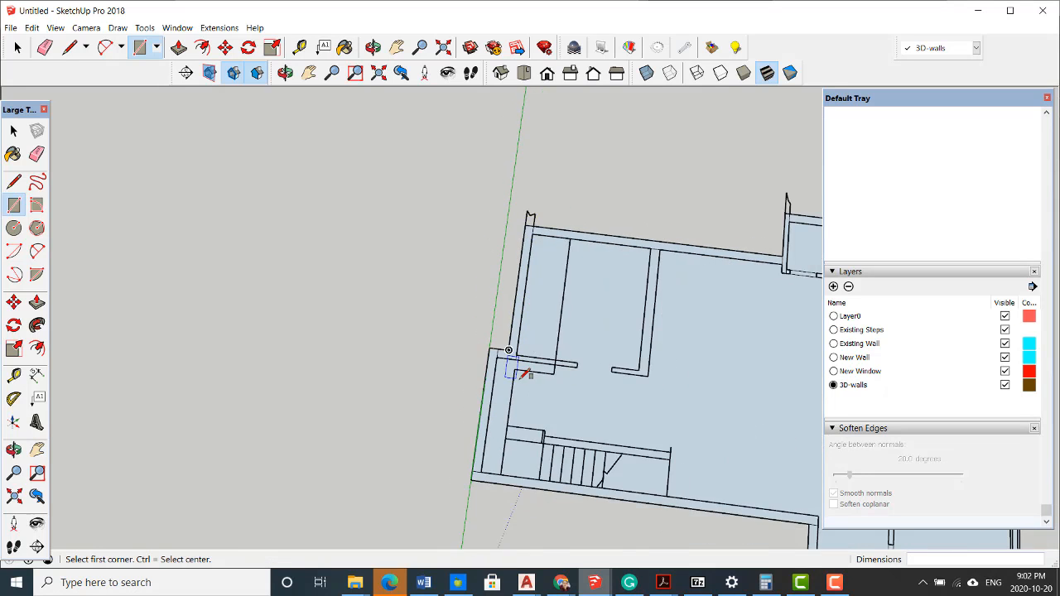
Draw a rectangle about 10' 8" by 5" over the upper left room's lower partition, spanning its door opening.
{"action": "scroll", "coordinate": [525, 355], "scroll_direction": "up", "scroll_amount": 6}
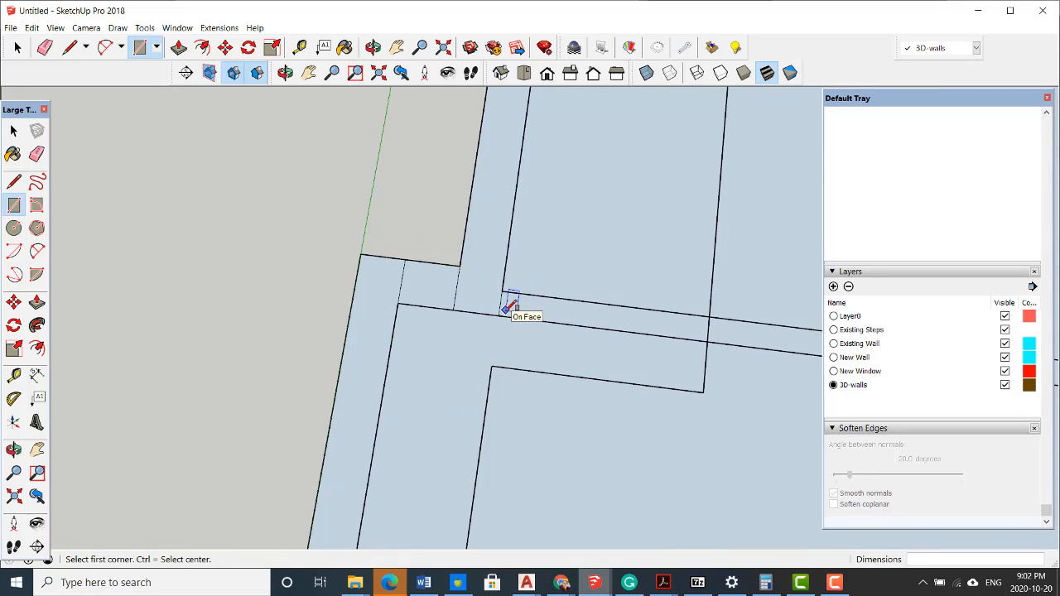
{"action": "left_click", "coordinate": [500, 314]}
{"action": "scroll", "coordinate": [480, 300], "scroll_direction": "down", "scroll_amount": 4}
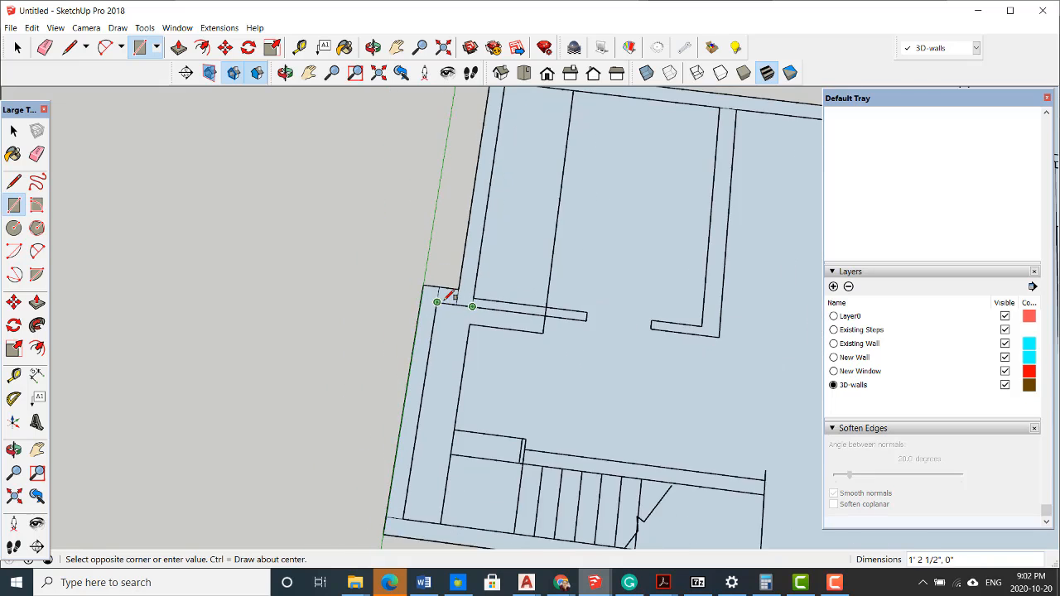
{"action": "scroll", "coordinate": [535, 299], "scroll_direction": "up", "scroll_amount": 4}
{"action": "left_click", "coordinate": [672, 328]}
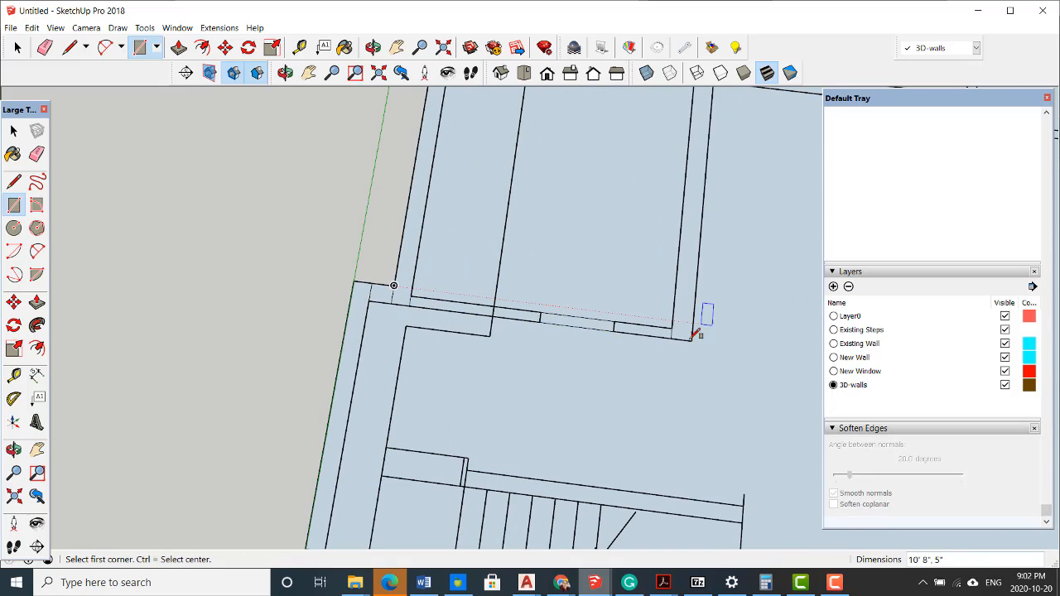
Draw a rectangle about 11' 6" by 10" over the upper left room's right wall, from the partition's corner to the top wall.
{"action": "left_click", "coordinate": [691, 340]}
{"action": "scroll", "coordinate": [693, 332], "scroll_direction": "down", "scroll_amount": 2}
{"action": "scroll", "coordinate": [698, 208], "scroll_direction": "up", "scroll_amount": 4}
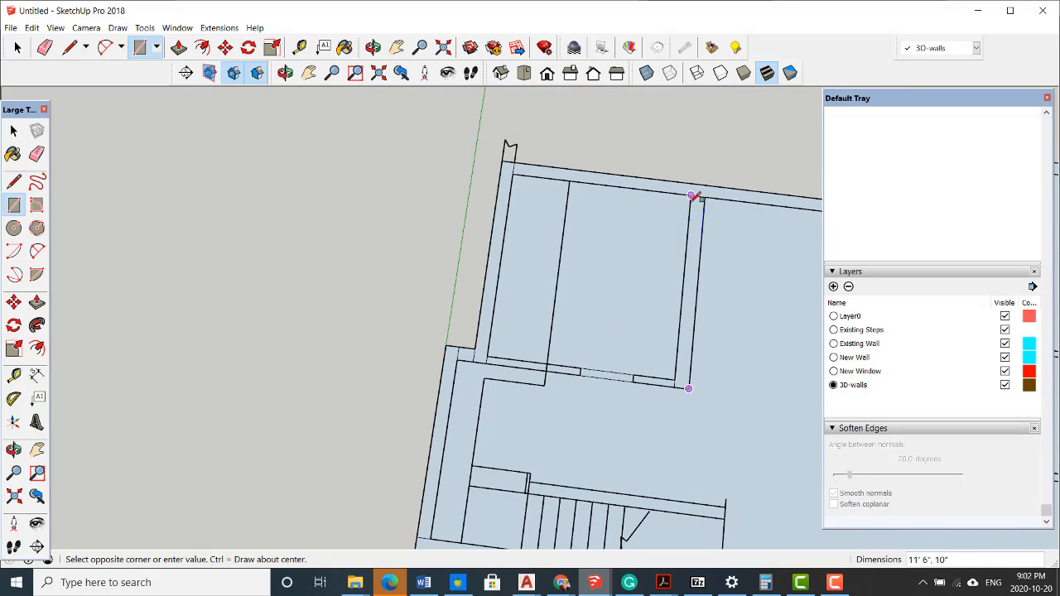
{"action": "left_click", "coordinate": [692, 197]}
{"action": "scroll", "coordinate": [598, 284], "scroll_direction": "down", "scroll_amount": 2}
Delete the dividing edge between the two wall faces at the plan's lower left corner and select the merged face to check it.
{"action": "key", "text": "space"}
{"action": "scroll", "coordinate": [593, 327], "scroll_direction": "down", "scroll_amount": 2}
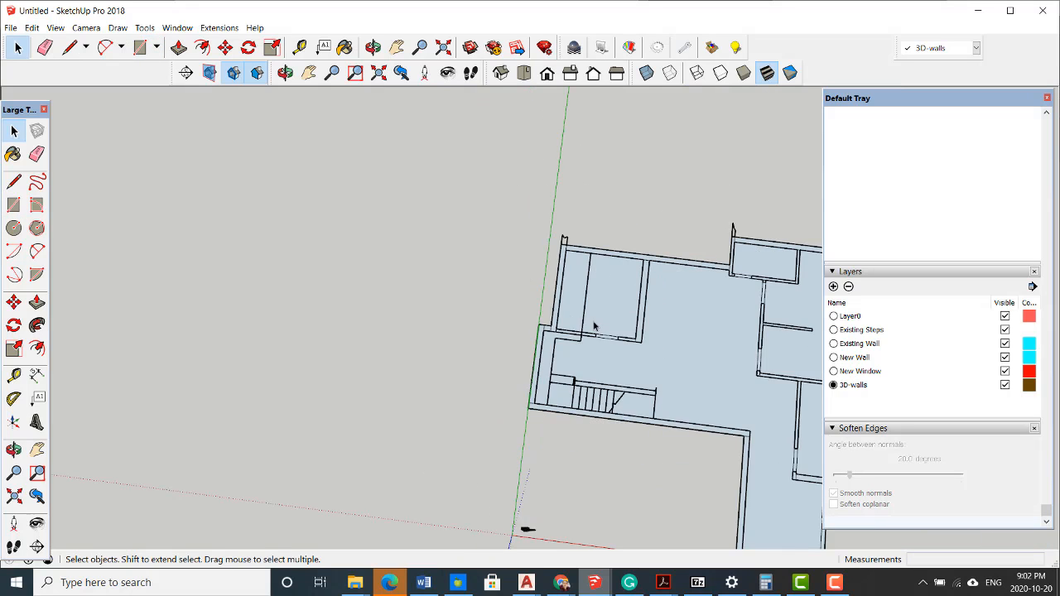
{"action": "middle_click_drag", "start_coordinate": [610, 338], "coordinate": [615, 334]}
{"action": "scroll", "coordinate": [552, 440], "scroll_direction": "down", "scroll_amount": 2}
{"action": "scroll", "coordinate": [549, 406], "scroll_direction": "up", "scroll_amount": 1}
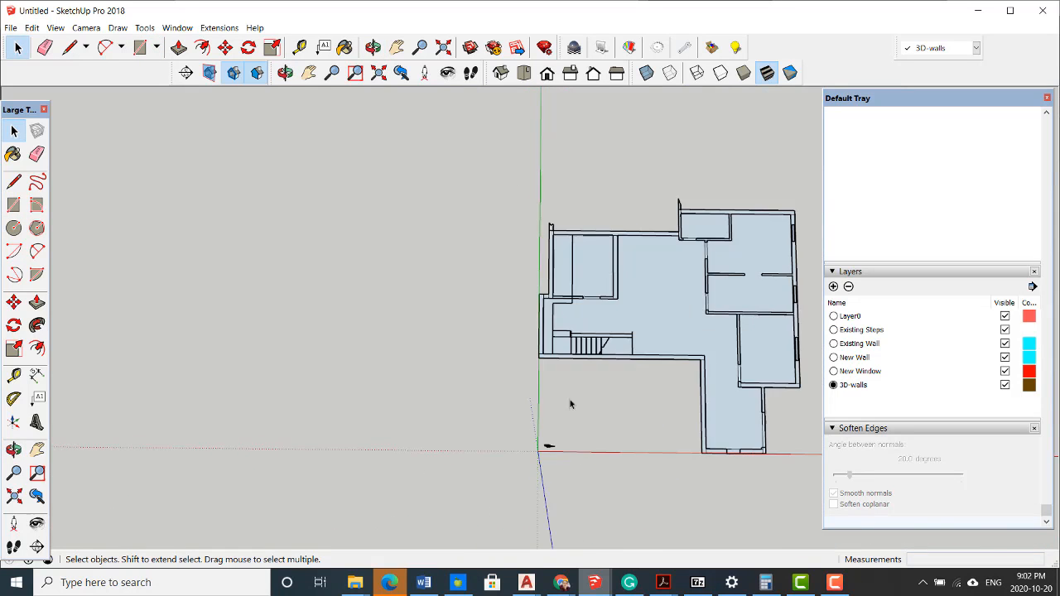
{"action": "scroll", "coordinate": [537, 363], "scroll_direction": "up", "scroll_amount": 3}
{"action": "scroll", "coordinate": [537, 361], "scroll_direction": "up", "scroll_amount": 3}
{"action": "scroll", "coordinate": [543, 352], "scroll_direction": "up", "scroll_amount": 3}
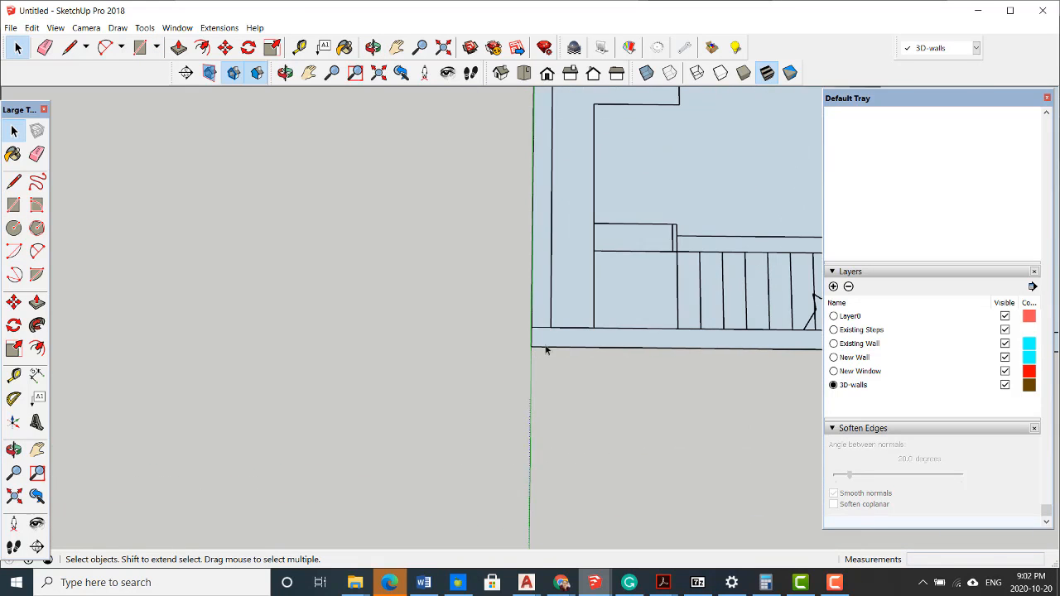
{"action": "left_click", "coordinate": [546, 340]}
{"action": "scroll", "coordinate": [542, 336], "scroll_direction": "up", "scroll_amount": 4}
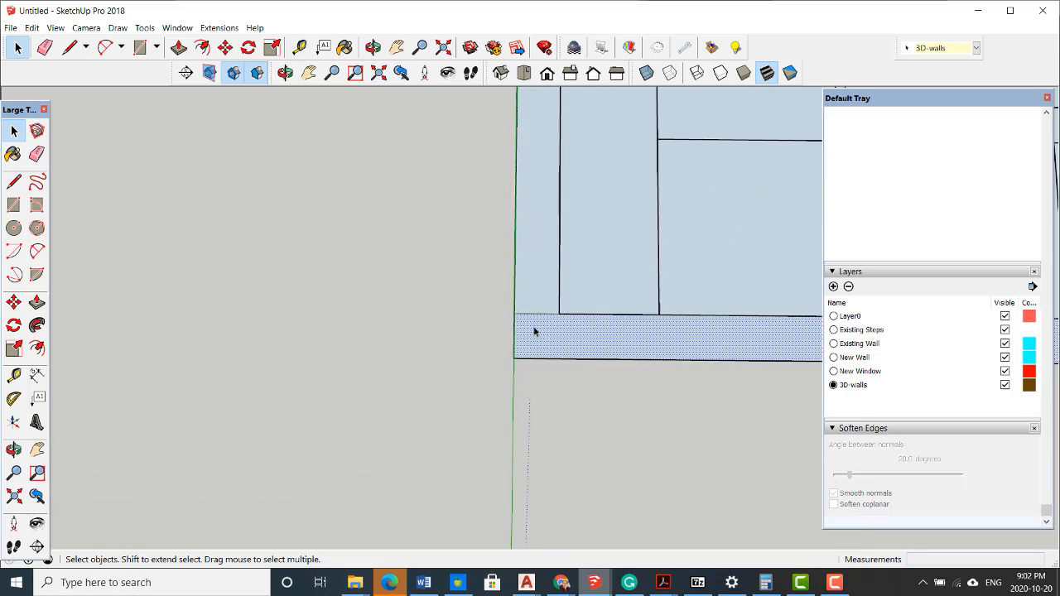
{"action": "left_click", "coordinate": [540, 323]}
{"action": "left_click", "coordinate": [540, 321]}
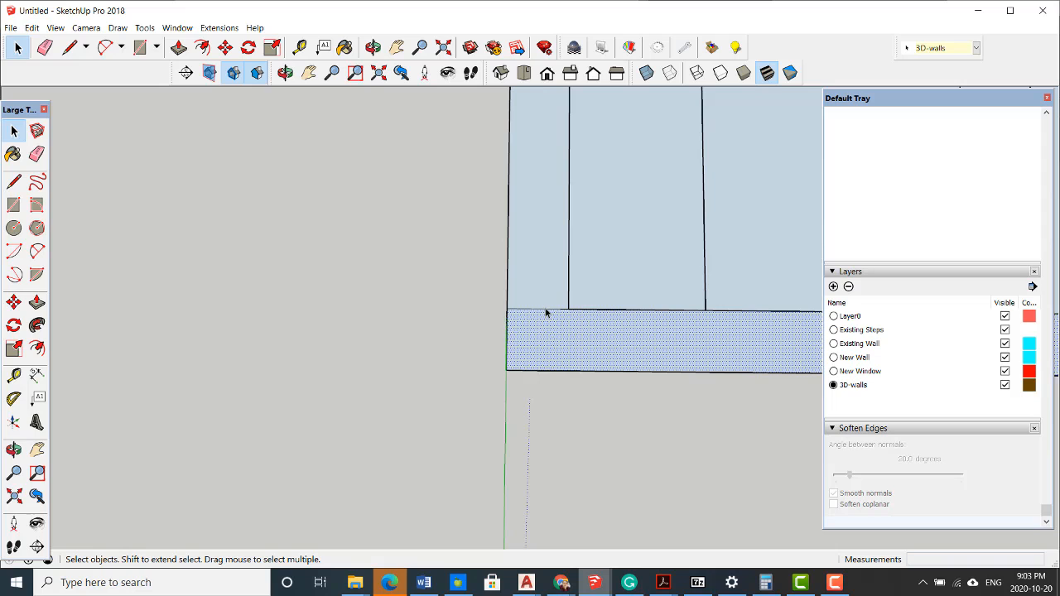
{"action": "left_click", "coordinate": [546, 311]}
{"action": "key", "text": "Delete"}
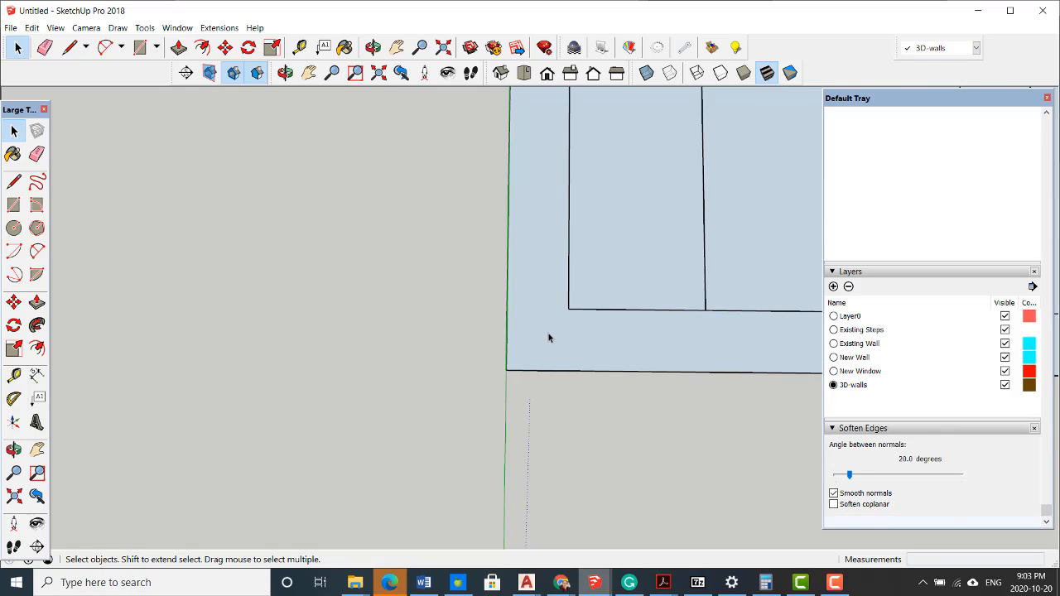
{"action": "left_click", "coordinate": [548, 333]}
{"action": "scroll", "coordinate": [563, 377], "scroll_direction": "down", "scroll_amount": 1}
{"action": "scroll", "coordinate": [563, 381], "scroll_direction": "down", "scroll_amount": 3}
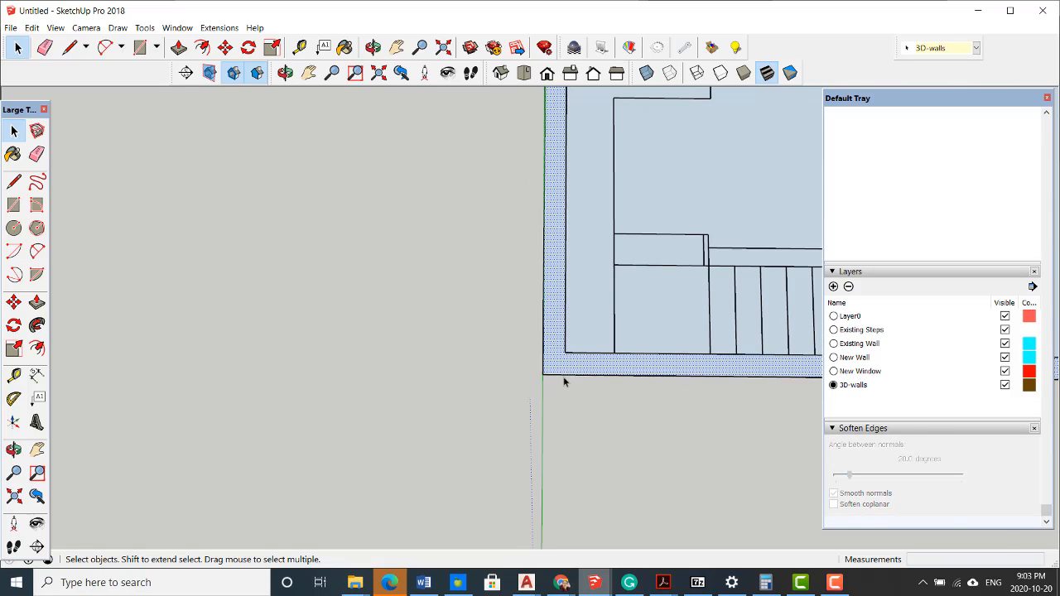
Delete the dividing edge between the left outer wall and the short jog, and select the merged face to check it.
{"action": "scroll", "coordinate": [564, 194], "scroll_direction": "up", "scroll_amount": 4}
{"action": "scroll", "coordinate": [564, 228], "scroll_direction": "up", "scroll_amount": 2}
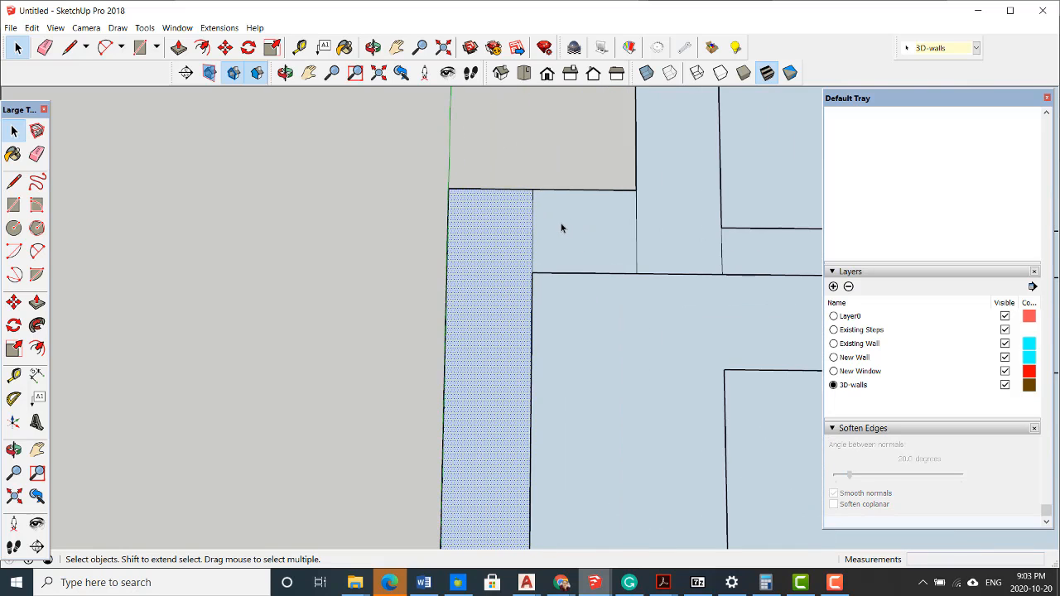
{"action": "left_click", "coordinate": [538, 226]}
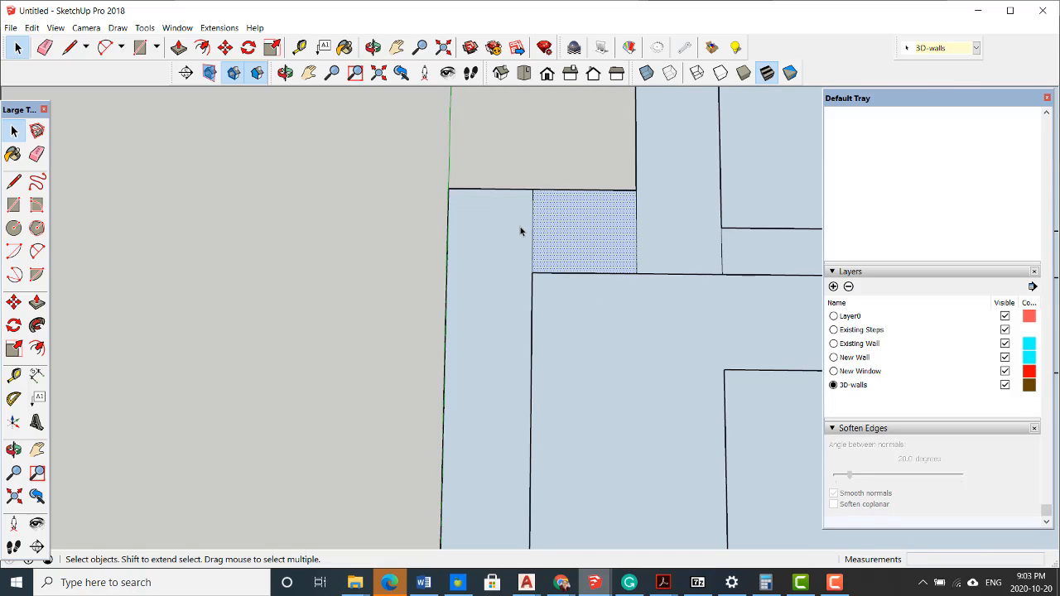
{"action": "left_click", "coordinate": [519, 231]}
{"action": "left_click", "coordinate": [533, 236]}
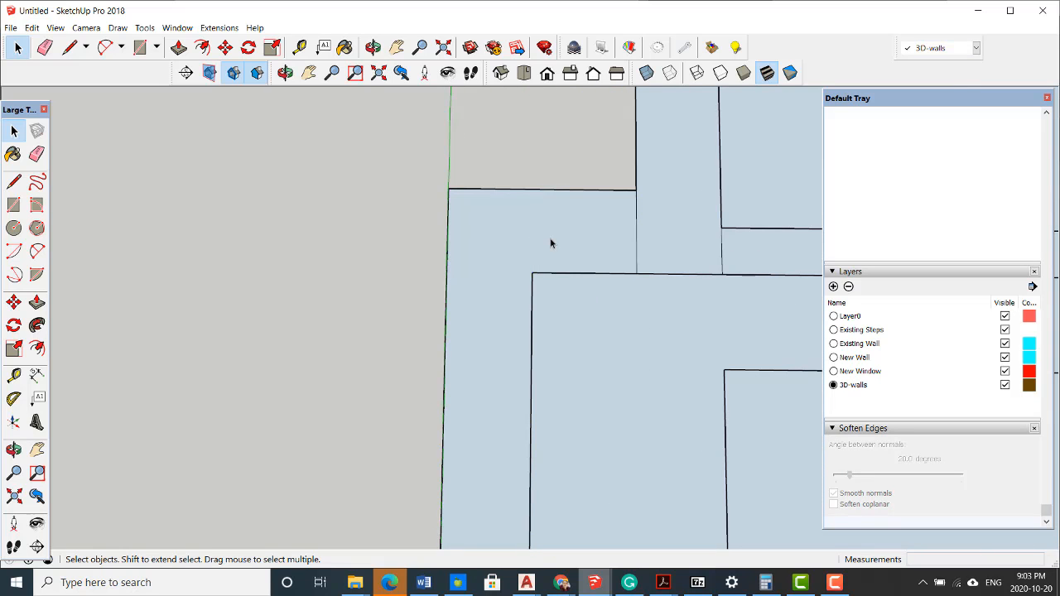
{"action": "left_click", "coordinate": [551, 242]}
Delete the dividing edge between the short jog and the upper left room's outer wall, and select the merged face.
{"action": "middle_click_drag", "start_coordinate": [552, 241], "coordinate": [604, 239]}
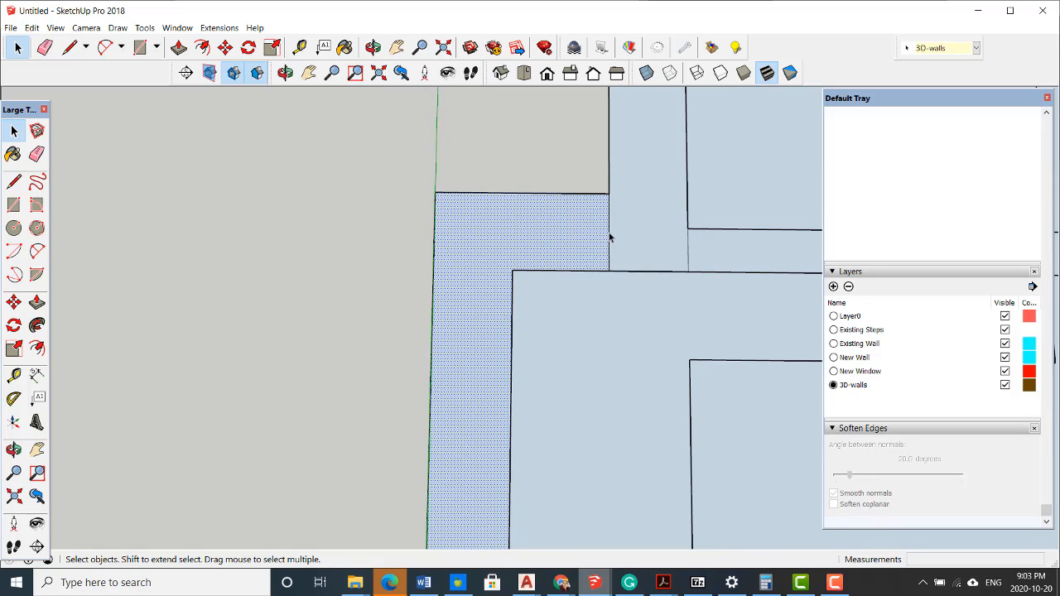
{"action": "left_click", "coordinate": [609, 237]}
{"action": "left_click", "coordinate": [611, 237]}
{"action": "left_click", "coordinate": [597, 235]}
{"action": "left_click", "coordinate": [610, 239]}
{"action": "left_click", "coordinate": [619, 245]}
Delete the dividing edge between the upper left room's outer wall and its lower partition, and select the merged face.
{"action": "middle_click_drag", "start_coordinate": [601, 239], "coordinate": [642, 245]}
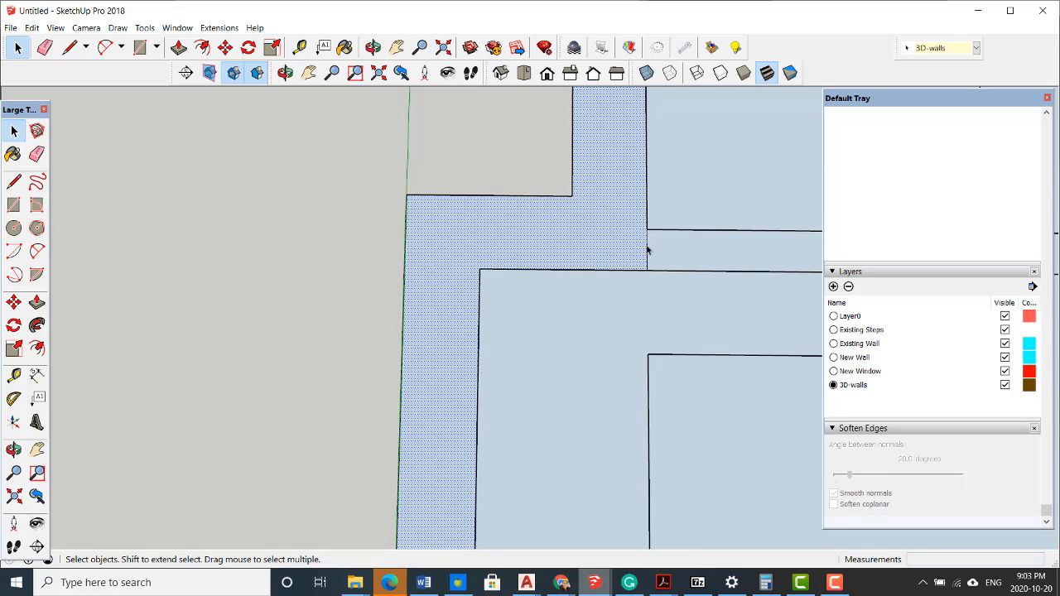
{"action": "left_click", "coordinate": [648, 250]}
{"action": "left_click", "coordinate": [661, 249]}
{"action": "scroll", "coordinate": [516, 254], "scroll_direction": "down", "scroll_amount": 5}
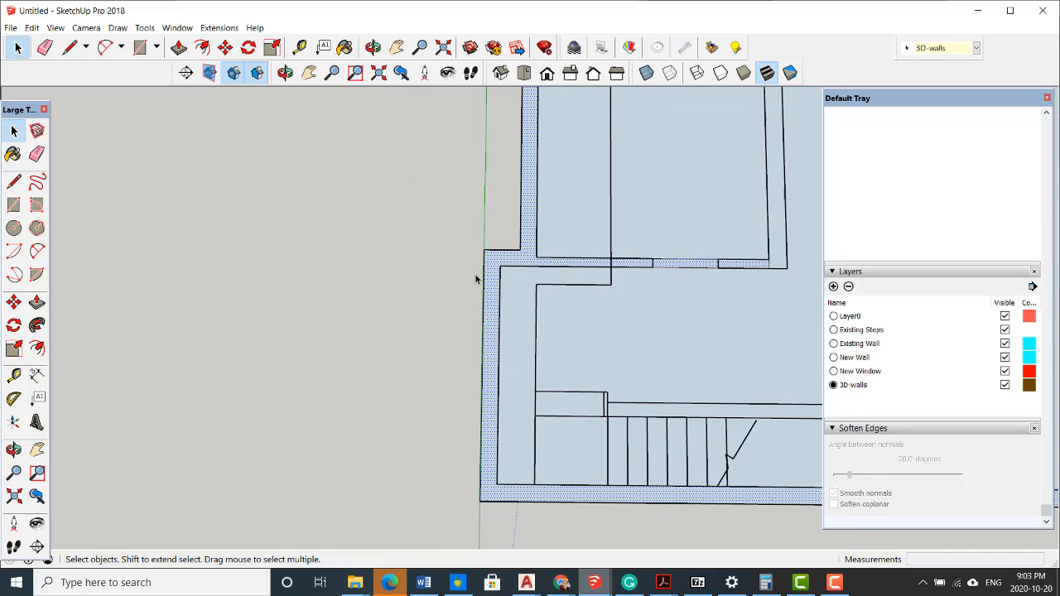
Delete the dividing edge between the upper left room's lower partition and its right partition, and select the merged face.
{"action": "scroll", "coordinate": [650, 259], "scroll_direction": "up", "scroll_amount": 4}
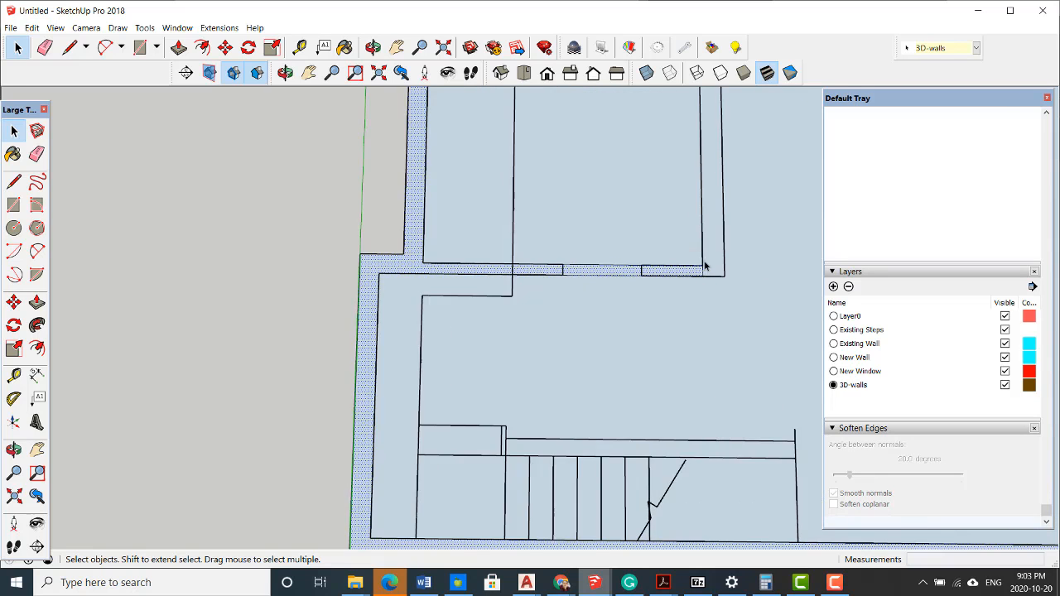
{"action": "scroll", "coordinate": [707, 275], "scroll_direction": "up", "scroll_amount": 4}
{"action": "left_click", "coordinate": [713, 277]}
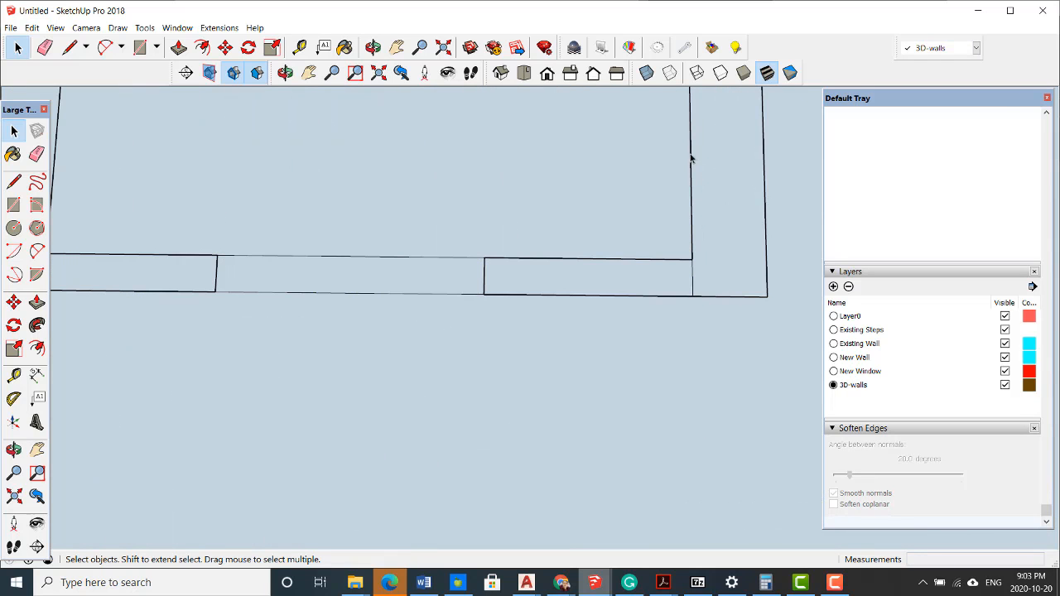
{"action": "left_click", "coordinate": [715, 255]}
{"action": "scroll", "coordinate": [703, 257], "scroll_direction": "down", "scroll_amount": 2}
{"action": "scroll", "coordinate": [696, 273], "scroll_direction": "up", "scroll_amount": 2}
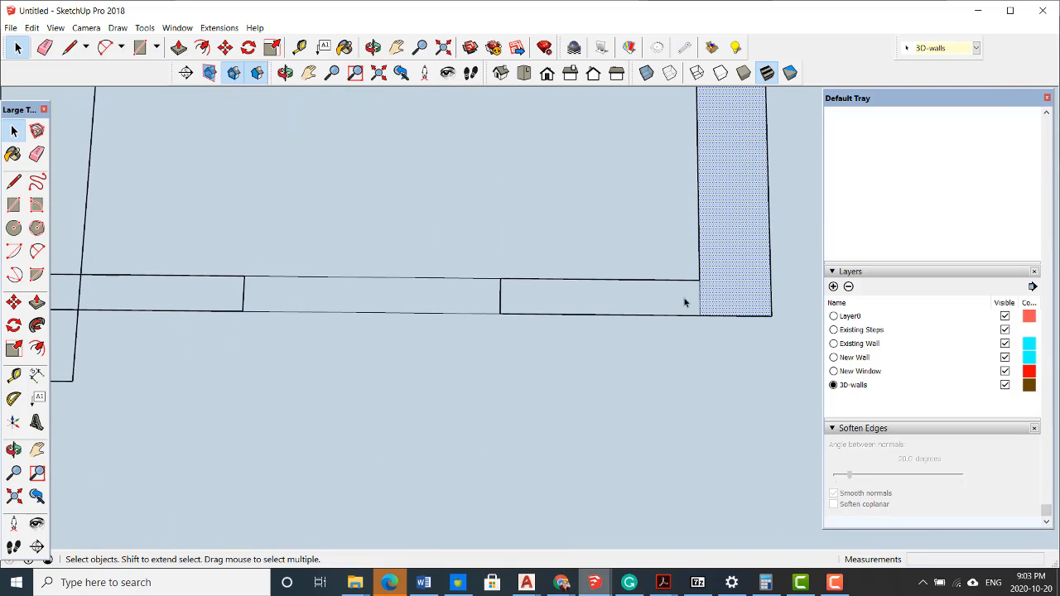
{"action": "left_click", "coordinate": [698, 298]}
{"action": "scroll", "coordinate": [700, 298], "scroll_direction": "up", "scroll_amount": 2}
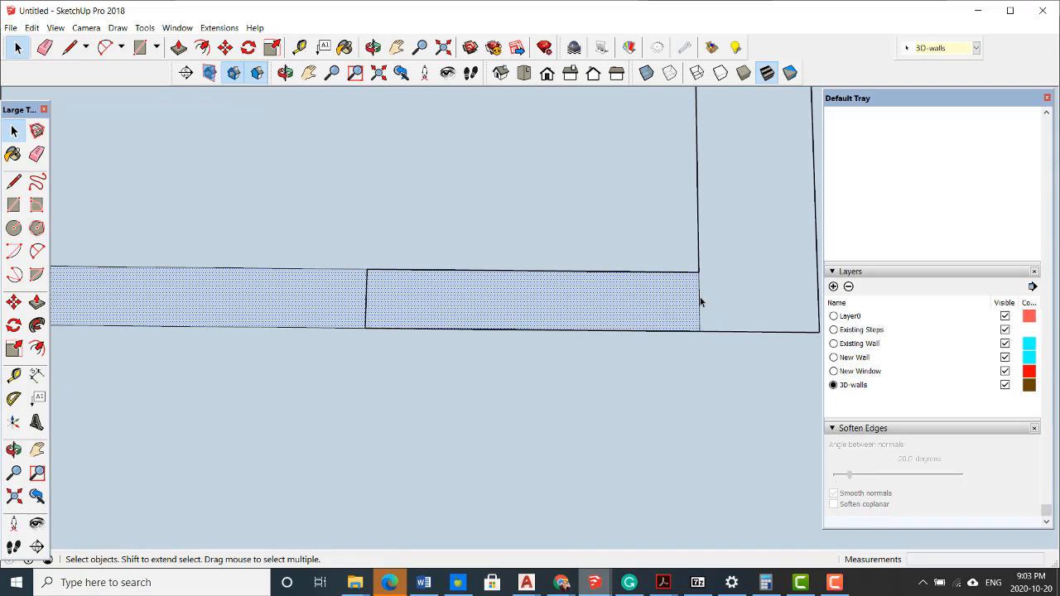
{"action": "left_click", "coordinate": [700, 301]}
{"action": "left_click", "coordinate": [729, 303]}
{"action": "scroll", "coordinate": [721, 303], "scroll_direction": "down", "scroll_amount": 6}
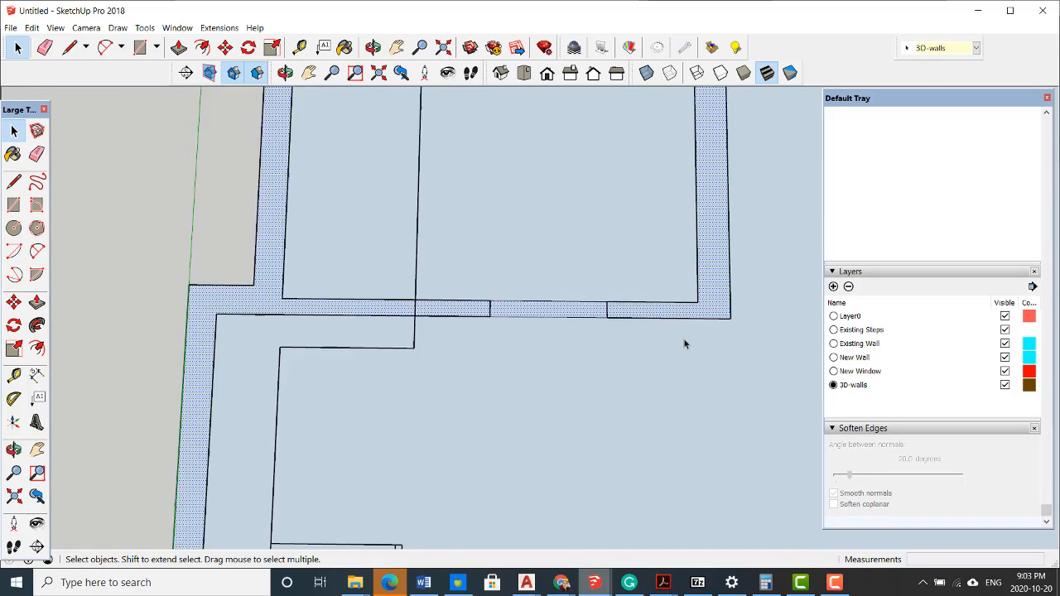
Delete the dividing edge between the left outer wall and the top wall at the upper left room's corner, and select the merged face.
{"action": "scroll", "coordinate": [568, 207], "scroll_direction": "up", "scroll_amount": 8}
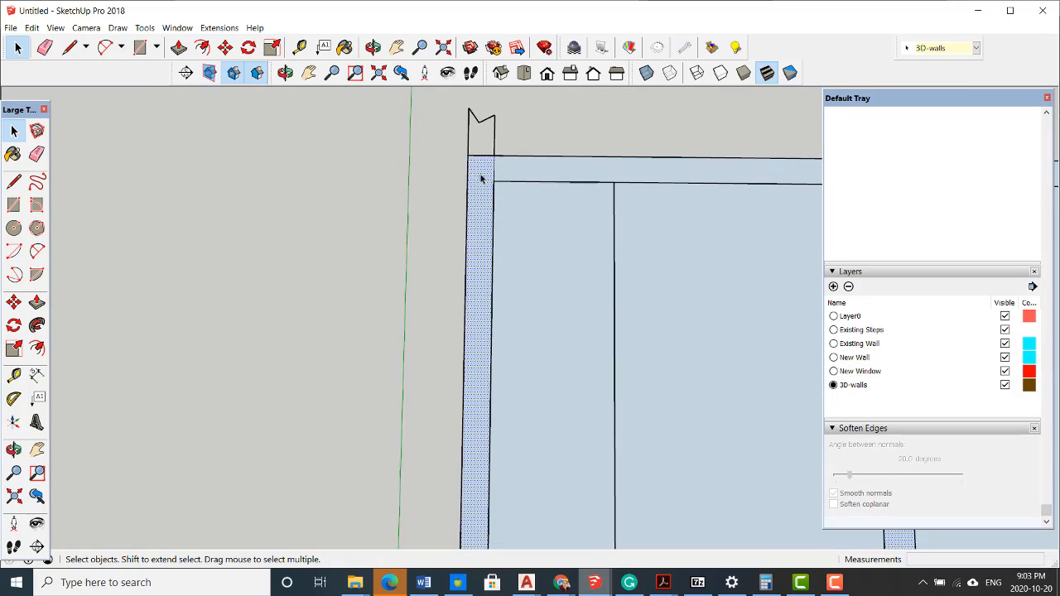
{"action": "left_click", "coordinate": [530, 184]}
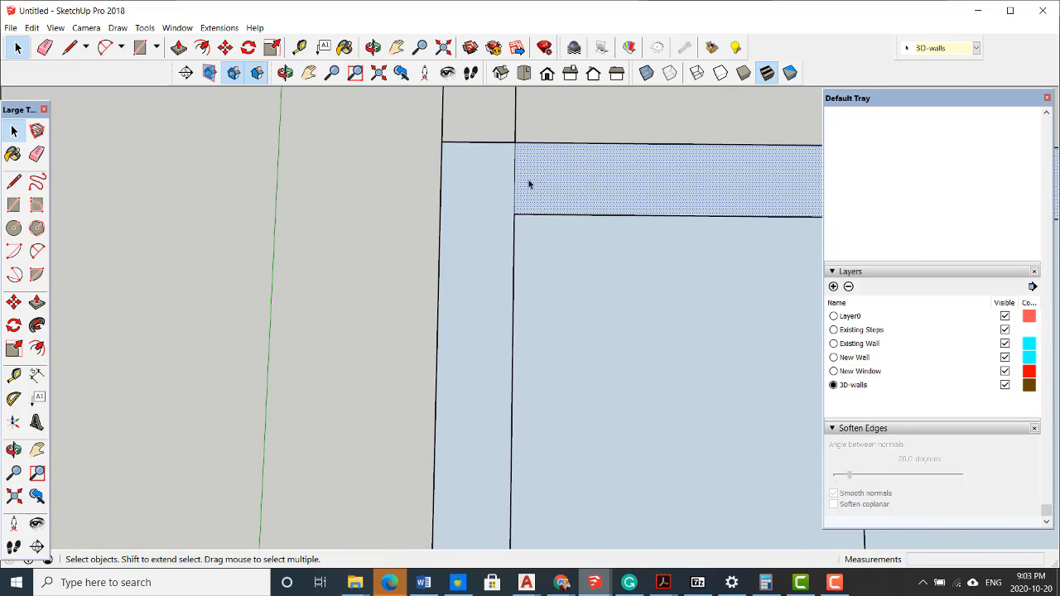
{"action": "left_click", "coordinate": [486, 185]}
{"action": "left_click", "coordinate": [558, 182]}
{"action": "left_click", "coordinate": [488, 190]}
{"action": "scroll", "coordinate": [516, 185], "scroll_direction": "up", "scroll_amount": 1}
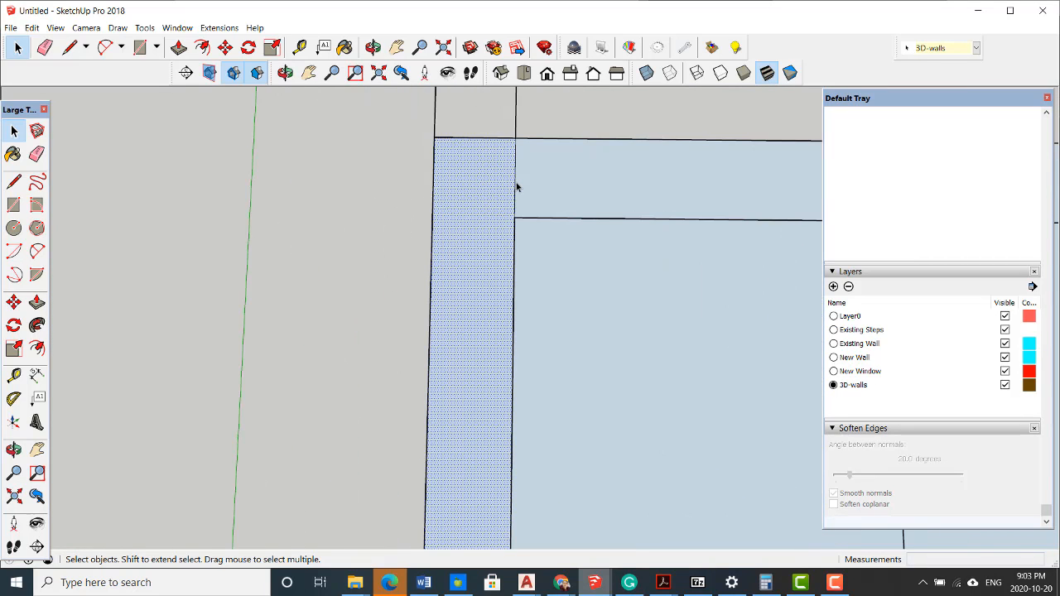
{"action": "left_click", "coordinate": [516, 185]}
{"action": "key", "text": "Delete"}
{"action": "left_click", "coordinate": [497, 201]}
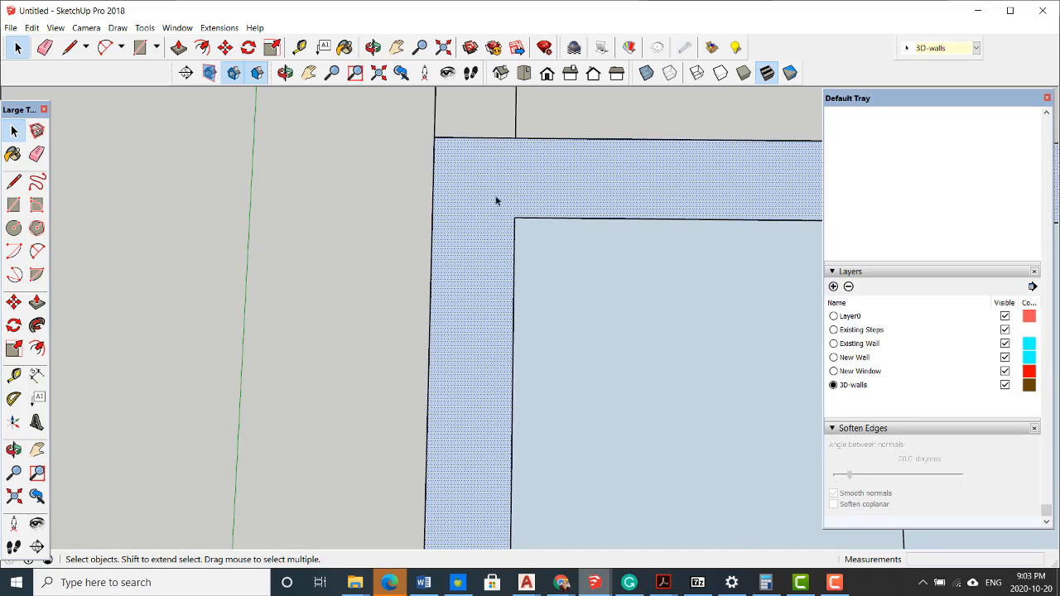
Delete the dividing edge between the top wall and the upper left room's right partition, and select the merged face.
{"action": "scroll", "coordinate": [460, 216], "scroll_direction": "down", "scroll_amount": 2}
{"action": "scroll", "coordinate": [376, 236], "scroll_direction": "down", "scroll_amount": 4}
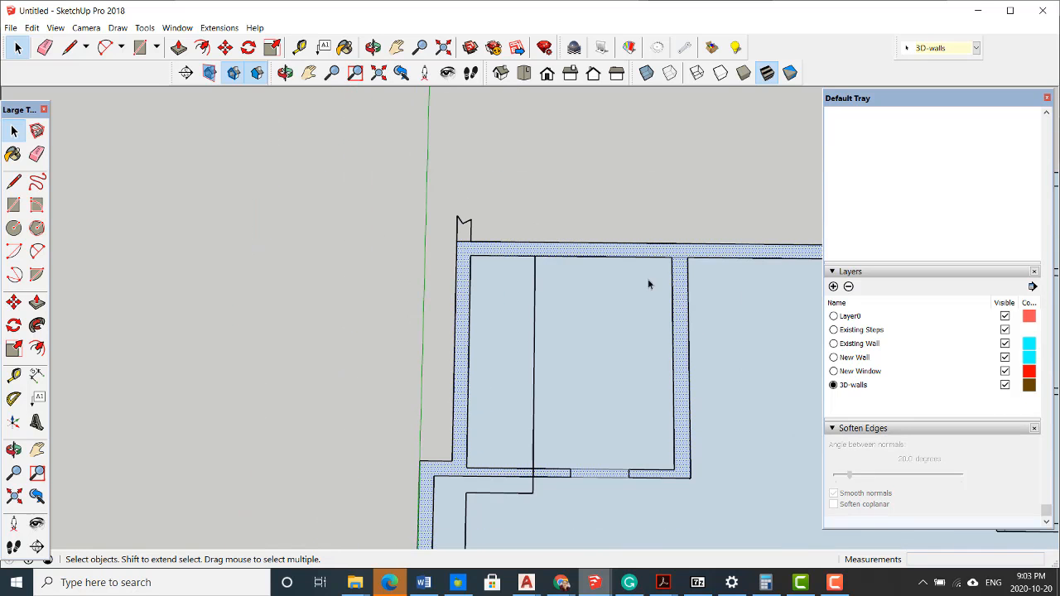
{"action": "scroll", "coordinate": [694, 259], "scroll_direction": "up", "scroll_amount": 2}
{"action": "scroll", "coordinate": [694, 259], "scroll_direction": "up", "scroll_amount": 3}
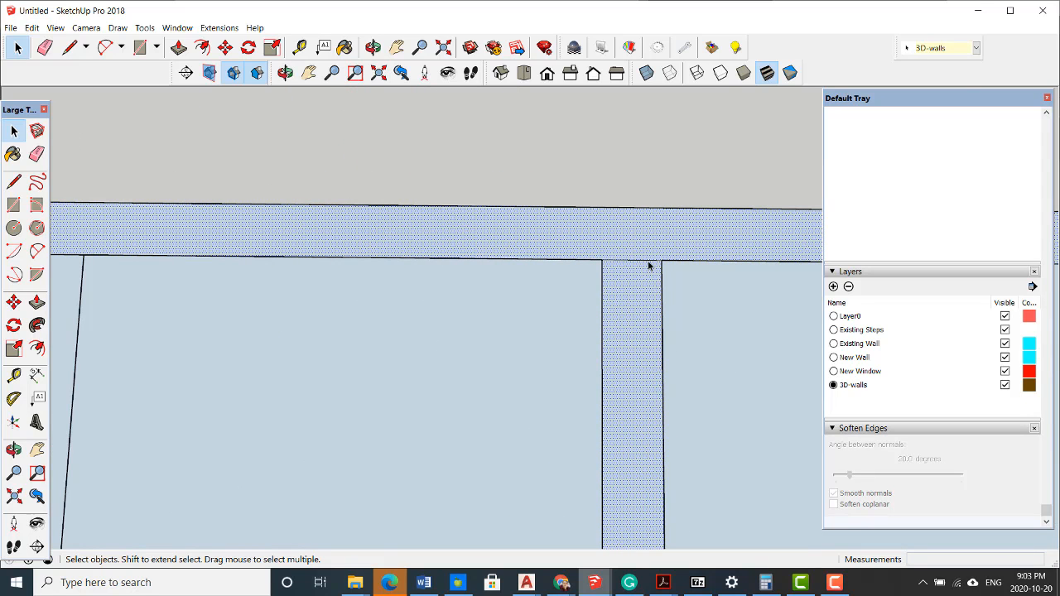
{"action": "left_click", "coordinate": [648, 262]}
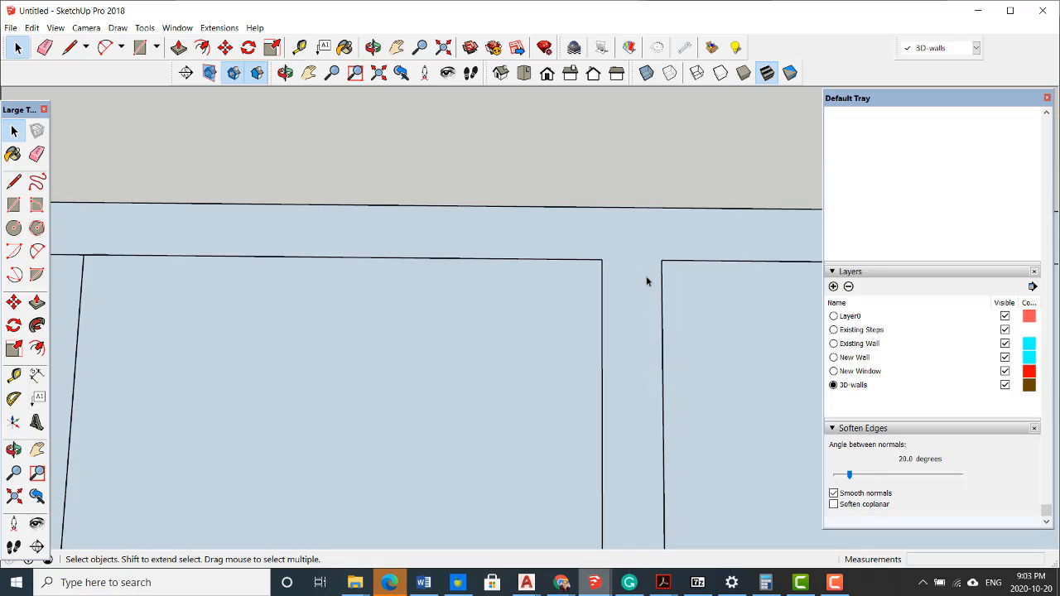
{"action": "left_click", "coordinate": [646, 281]}
Delete the dividing edge between the top wall and the small upper room's left wall, and select the merged face.
{"action": "scroll", "coordinate": [573, 257], "scroll_direction": "down", "scroll_amount": 5}
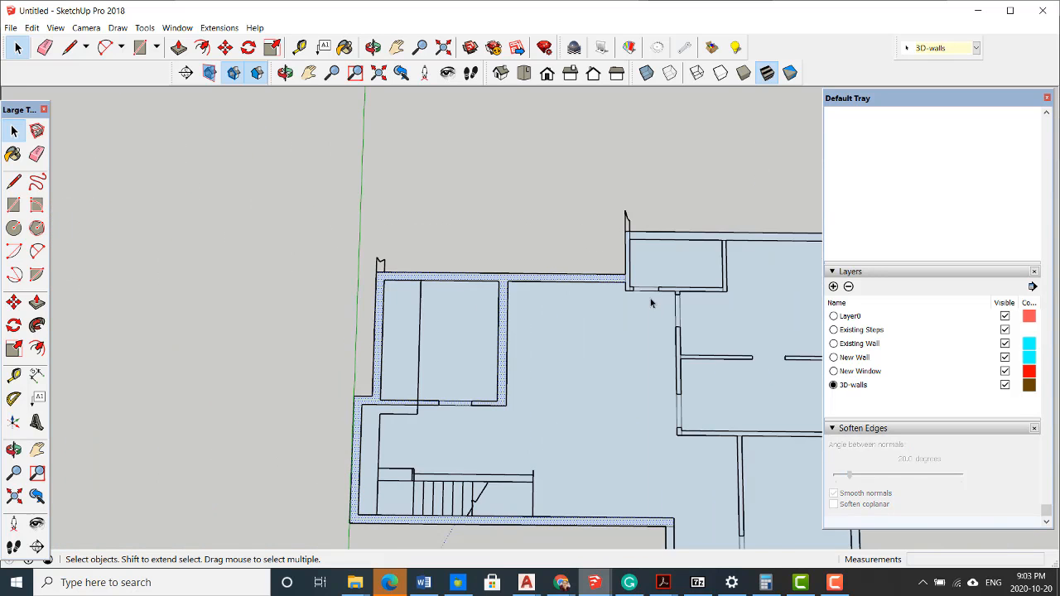
{"action": "scroll", "coordinate": [650, 303], "scroll_direction": "up", "scroll_amount": 5}
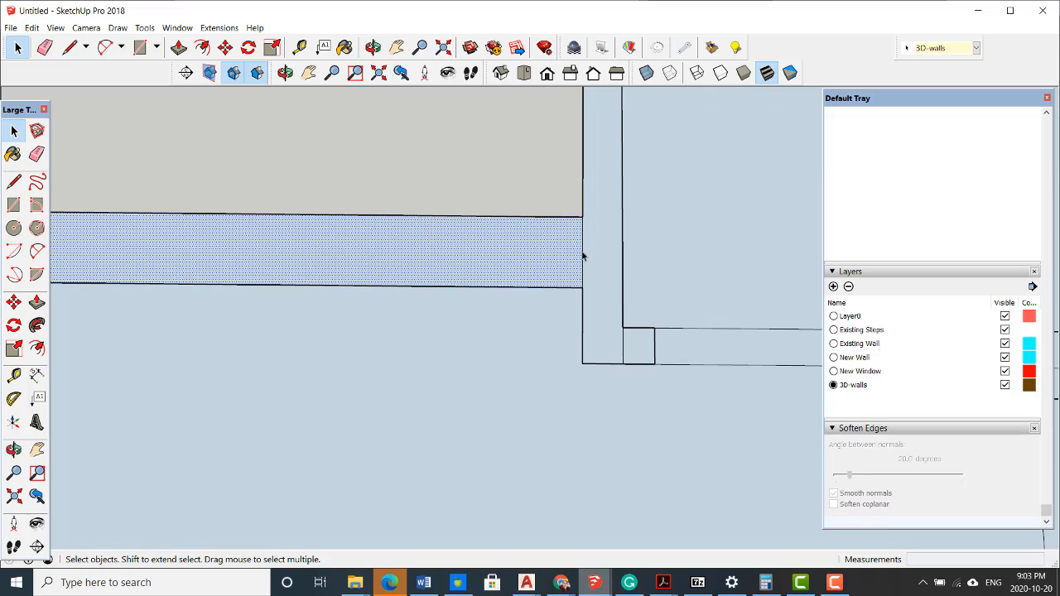
{"action": "left_click", "coordinate": [583, 257]}
{"action": "left_click", "coordinate": [600, 311]}
{"action": "scroll", "coordinate": [616, 336], "scroll_direction": "up", "scroll_amount": 2}
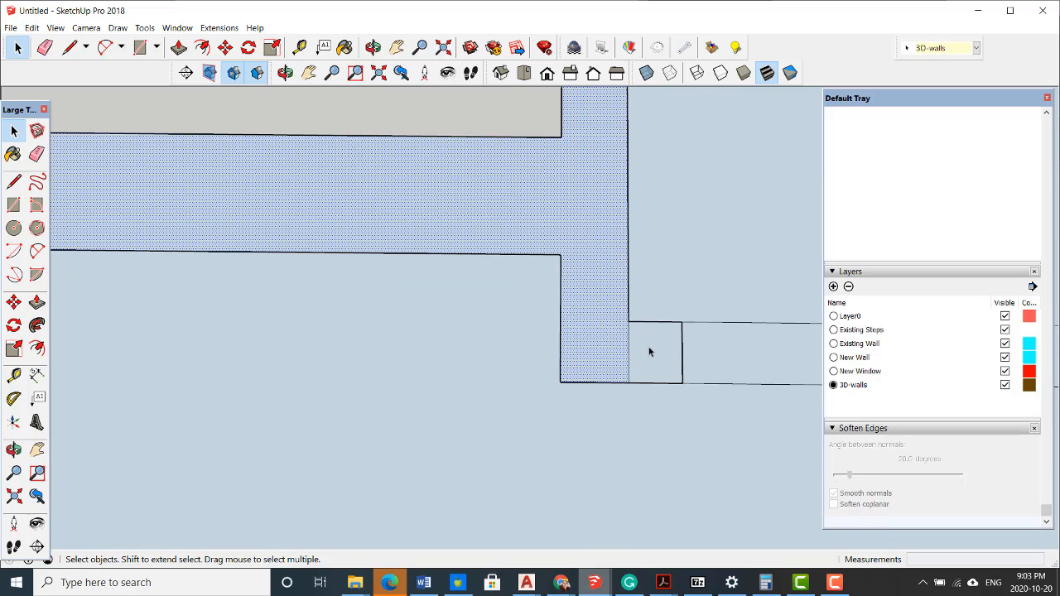
Delete the dividing edge between the small upper room's left wall and its lower partition, and select the merged face.
{"action": "left_click", "coordinate": [646, 349]}
{"action": "scroll", "coordinate": [620, 341], "scroll_direction": "down", "scroll_amount": 2}
{"action": "left_click", "coordinate": [602, 342]}
{"action": "scroll", "coordinate": [659, 354], "scroll_direction": "up", "scroll_amount": 1}
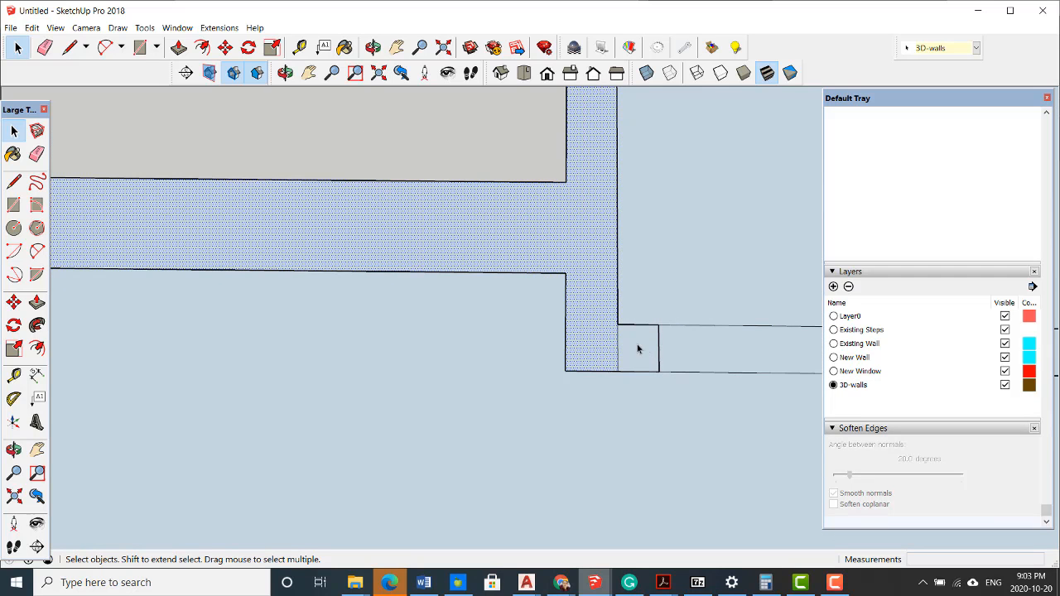
{"action": "left_click", "coordinate": [638, 348]}
{"action": "left_click", "coordinate": [599, 348]}
{"action": "scroll", "coordinate": [624, 346], "scroll_direction": "up", "scroll_amount": 1}
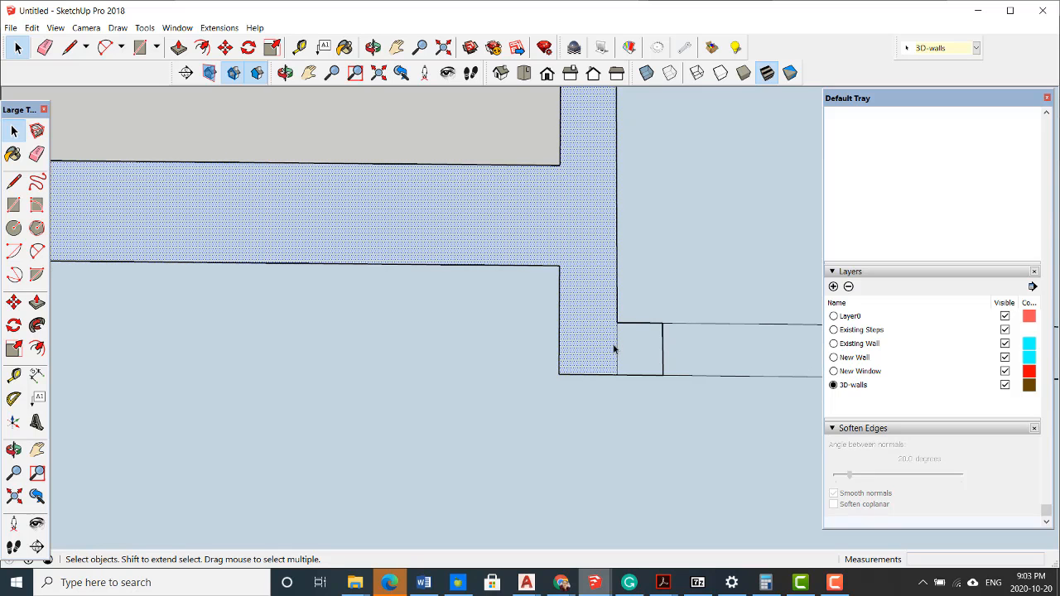
{"action": "left_click", "coordinate": [617, 348]}
{"action": "left_click", "coordinate": [624, 359]}
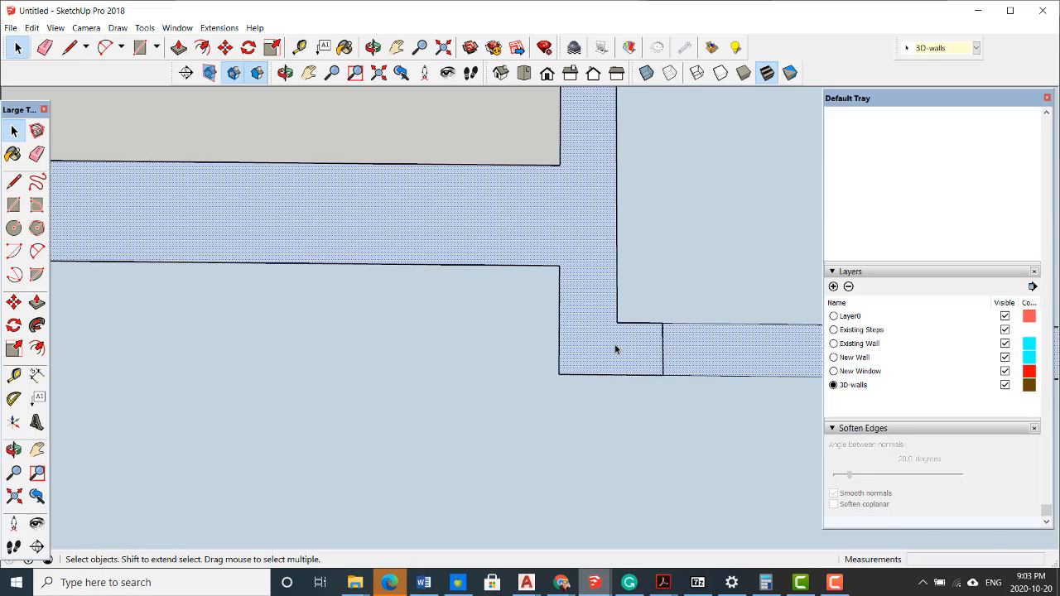
Delete the dividing edge at the small upper room's upper left corner and select the merged face.
{"action": "scroll", "coordinate": [625, 389], "scroll_direction": "down", "scroll_amount": 3}
{"action": "scroll", "coordinate": [607, 213], "scroll_direction": "down", "scroll_amount": 1}
{"action": "scroll", "coordinate": [621, 194], "scroll_direction": "up", "scroll_amount": 2}
{"action": "scroll", "coordinate": [621, 194], "scroll_direction": "up", "scroll_amount": 1}
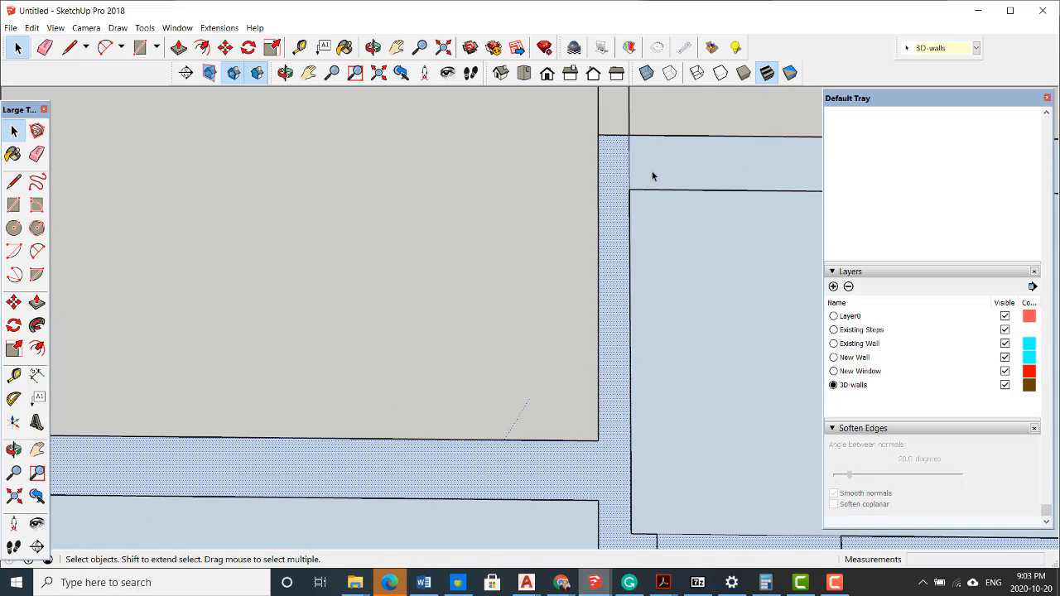
{"action": "left_click", "coordinate": [641, 172]}
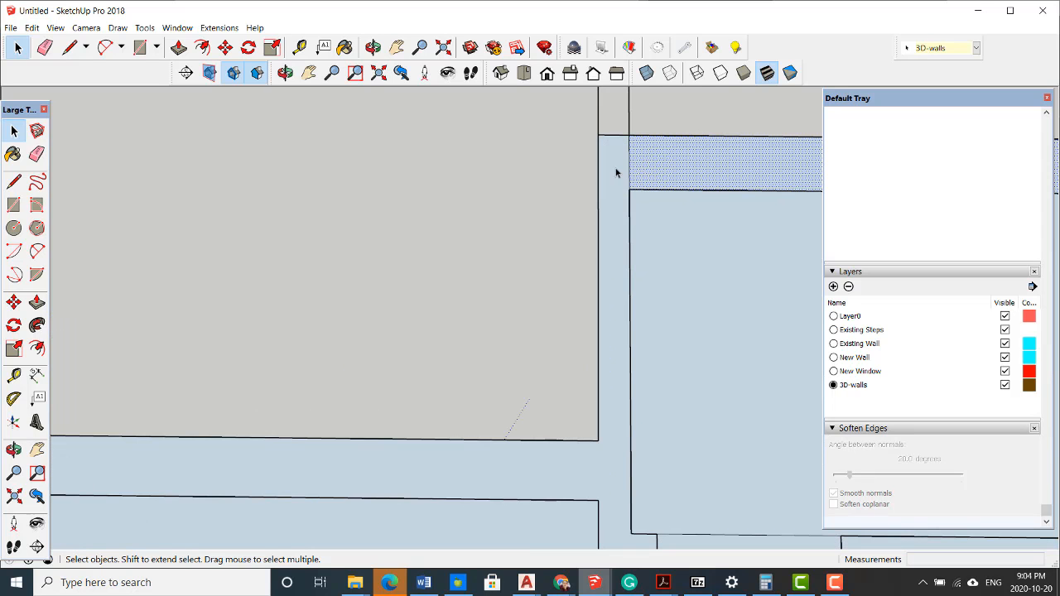
{"action": "left_click", "coordinate": [619, 171]}
{"action": "scroll", "coordinate": [640, 167], "scroll_direction": "up", "scroll_amount": 1}
{"action": "left_click", "coordinate": [627, 171]}
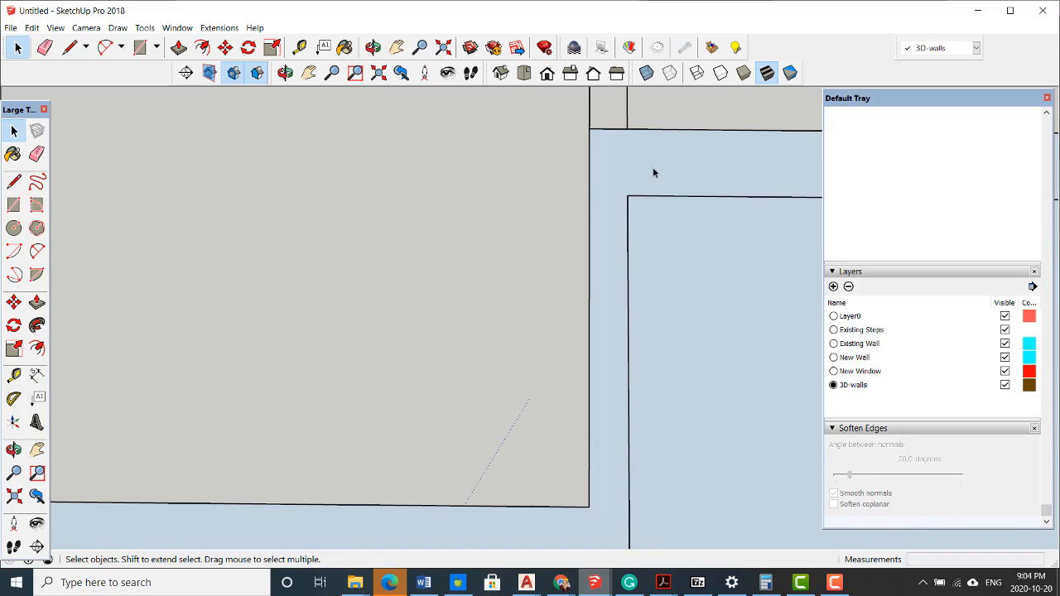
{"action": "left_click", "coordinate": [653, 172]}
Delete the dividing edge between the top outer wall and the small upper room's right partition, and select the merged face.
{"action": "scroll", "coordinate": [635, 180], "scroll_direction": "down", "scroll_amount": 5}
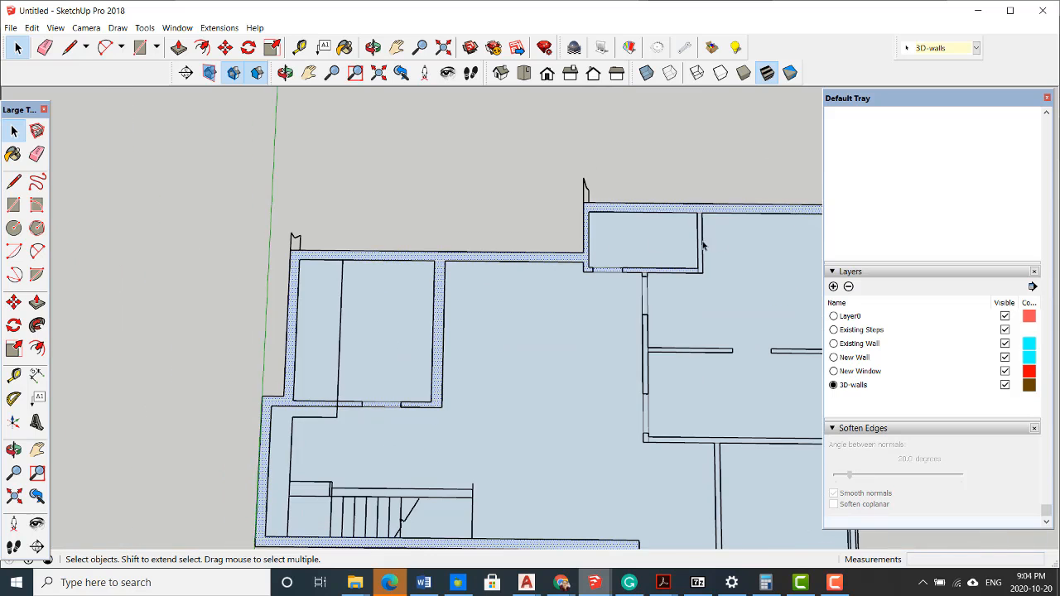
{"action": "scroll", "coordinate": [701, 229], "scroll_direction": "up", "scroll_amount": 5}
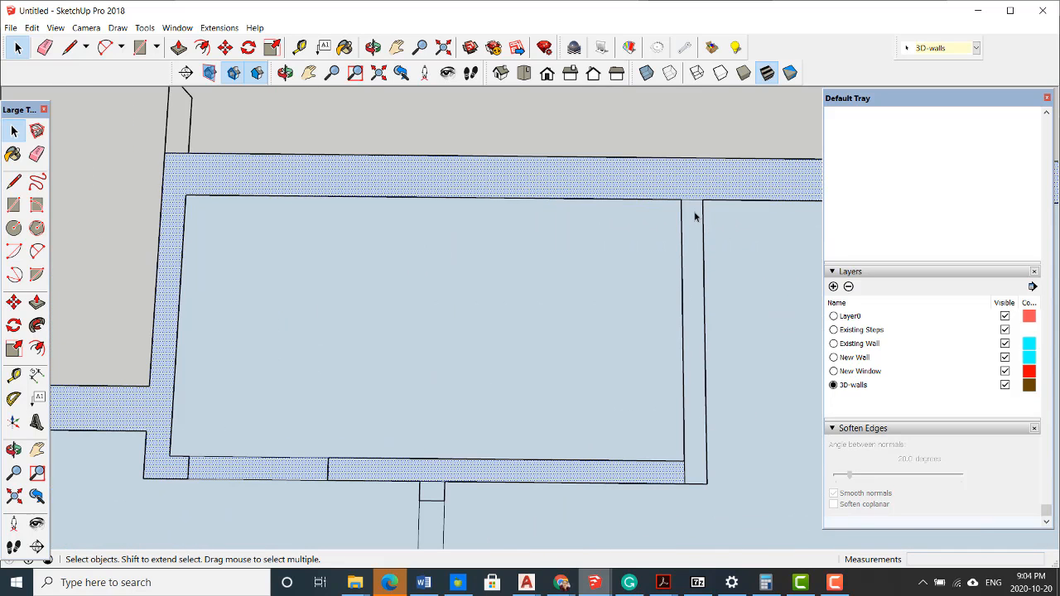
{"action": "left_click", "coordinate": [694, 207]}
{"action": "left_click", "coordinate": [693, 194]}
{"action": "left_click", "coordinate": [696, 204]}
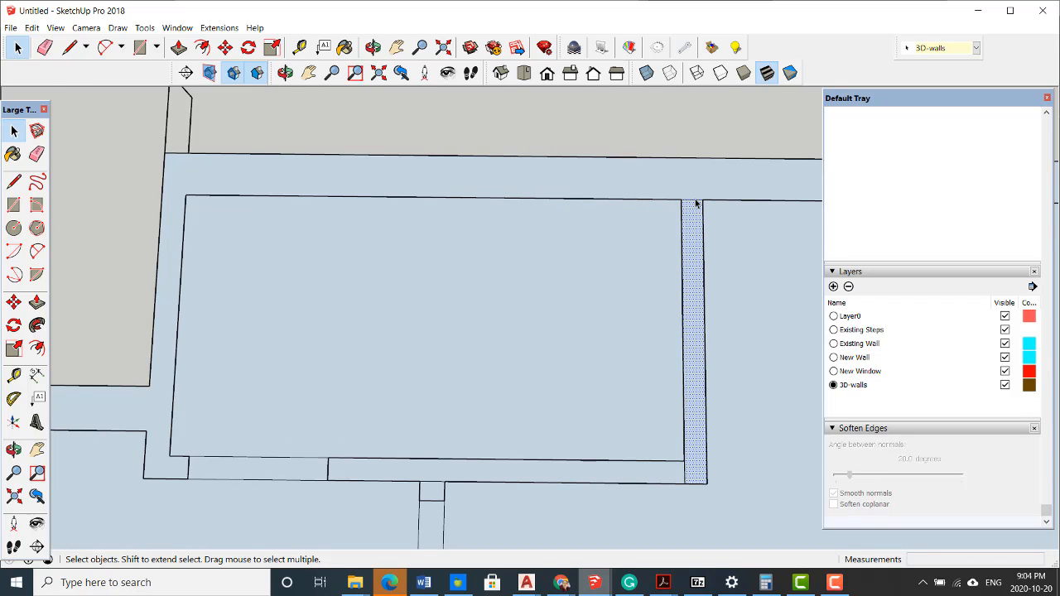
{"action": "left_click", "coordinate": [695, 211]}
Try to delete the dividing edge between the small upper room's lower and right partitions.
{"action": "scroll", "coordinate": [698, 360], "scroll_direction": "down", "scroll_amount": 3}
{"action": "scroll", "coordinate": [688, 362], "scroll_direction": "up", "scroll_amount": 5}
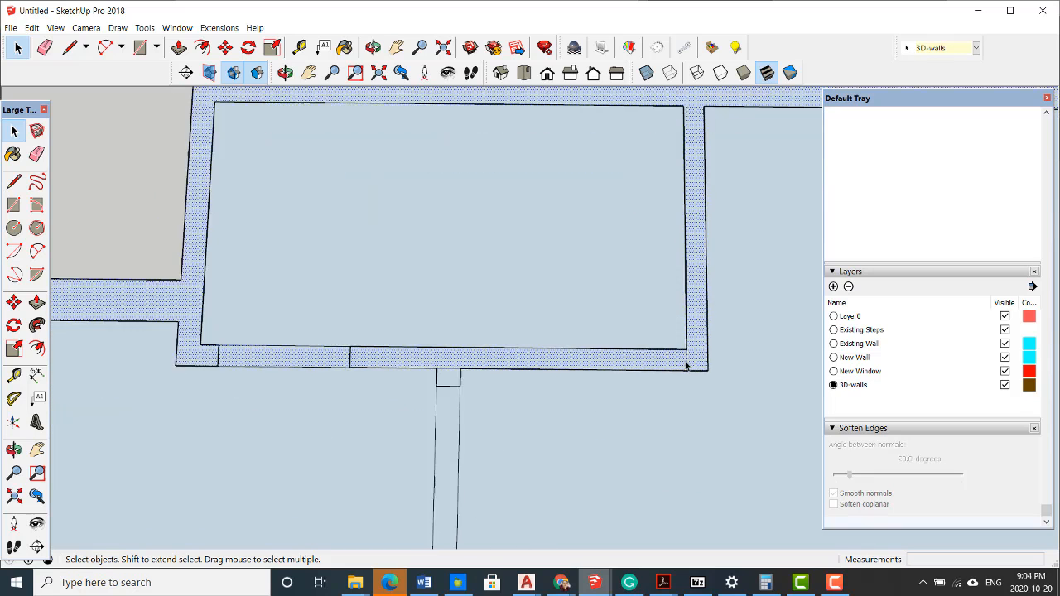
{"action": "left_click", "coordinate": [689, 358]}
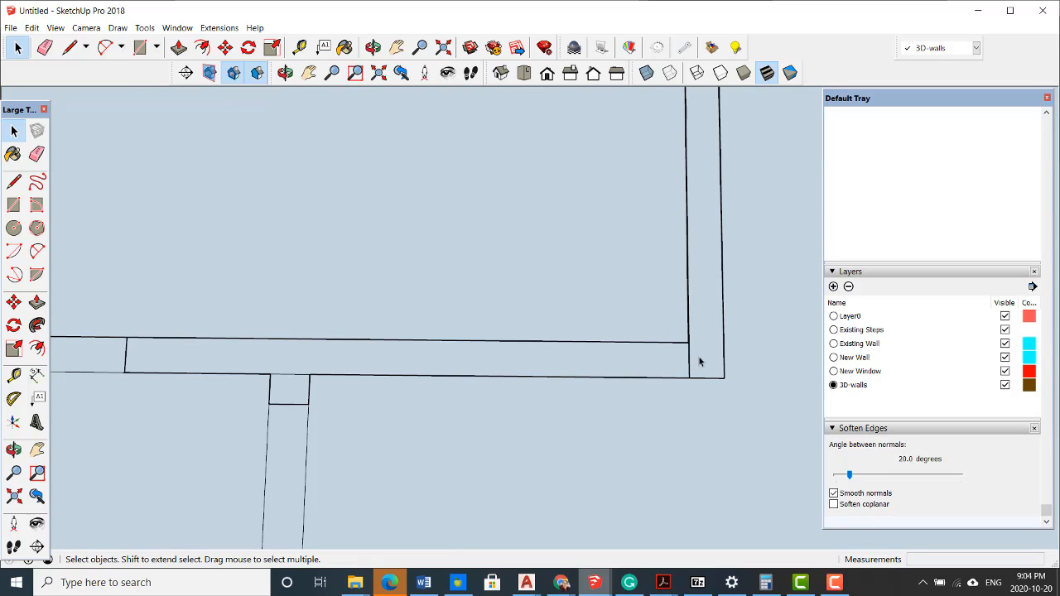
{"action": "left_click", "coordinate": [692, 361]}
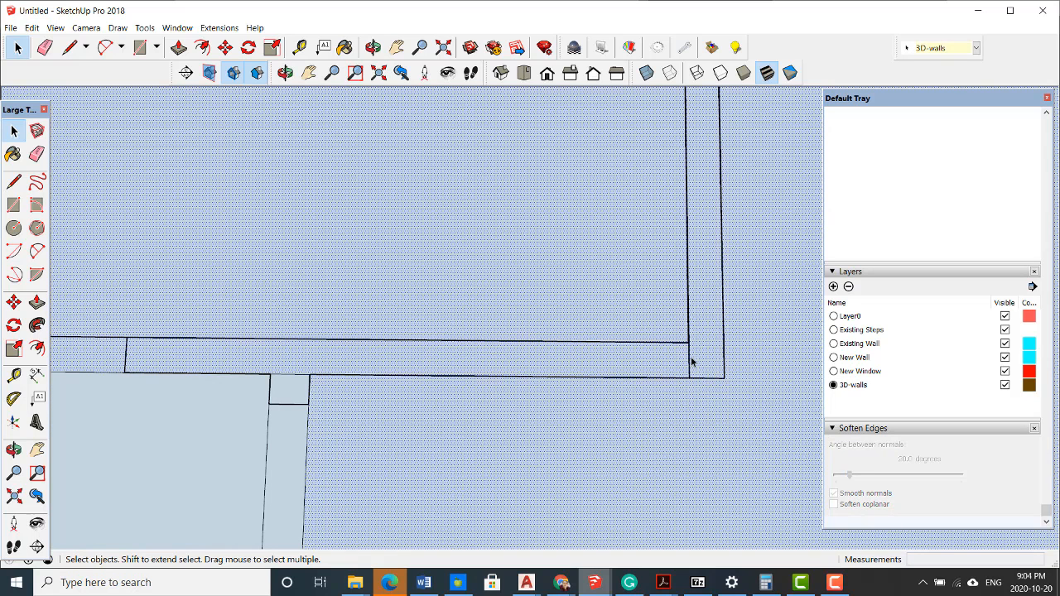
{"action": "left_click", "coordinate": [691, 361]}
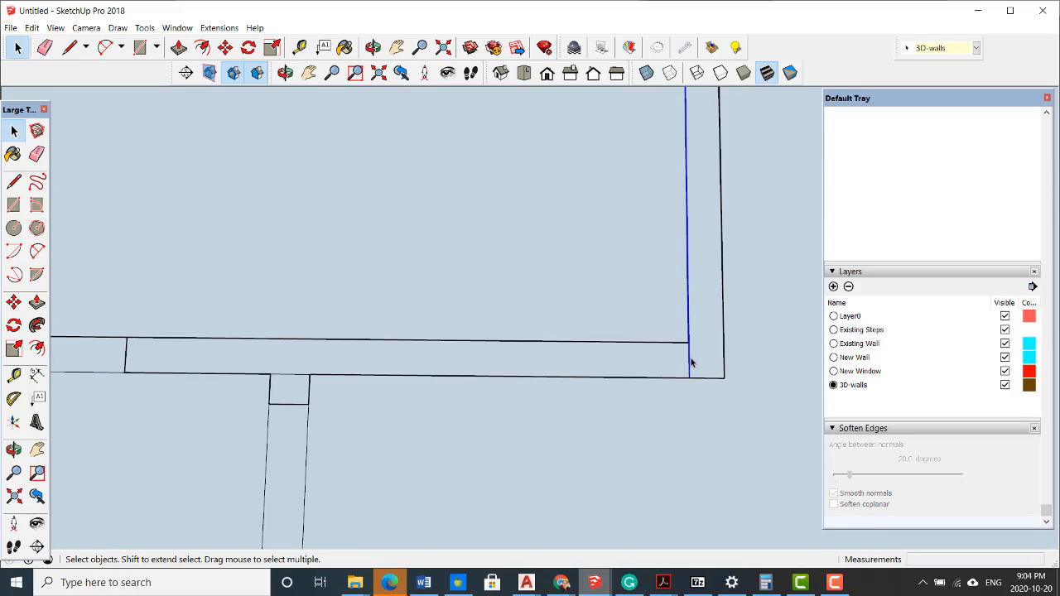
{"action": "scroll", "coordinate": [691, 361], "scroll_direction": "down", "scroll_amount": 4}
{"action": "scroll", "coordinate": [693, 361], "scroll_direction": "up", "scroll_amount": 2}
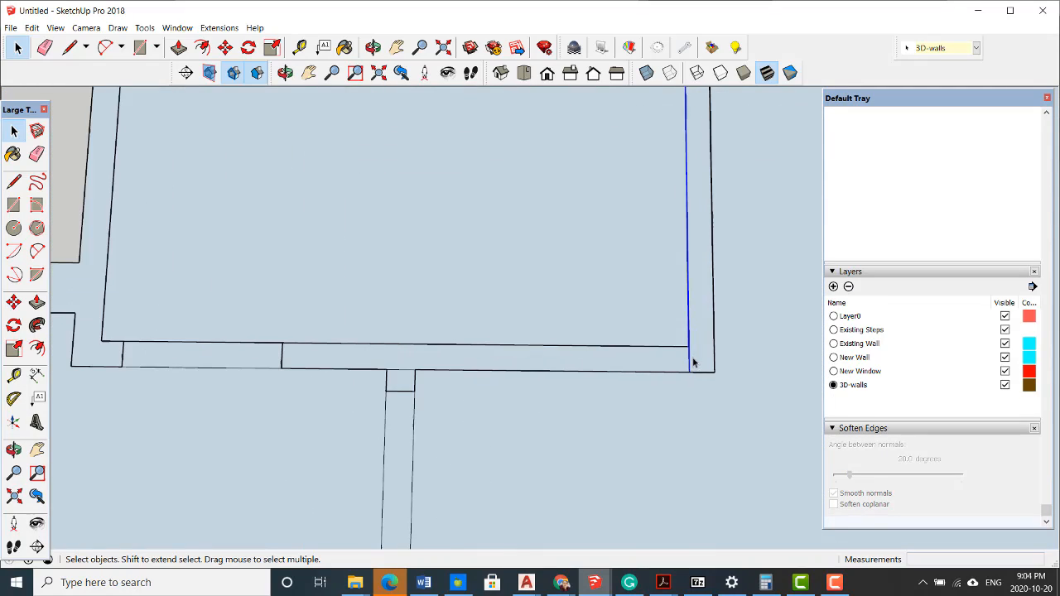
{"action": "left_click", "coordinate": [674, 369]}
{"action": "scroll", "coordinate": [707, 376], "scroll_direction": "up", "scroll_amount": 1}
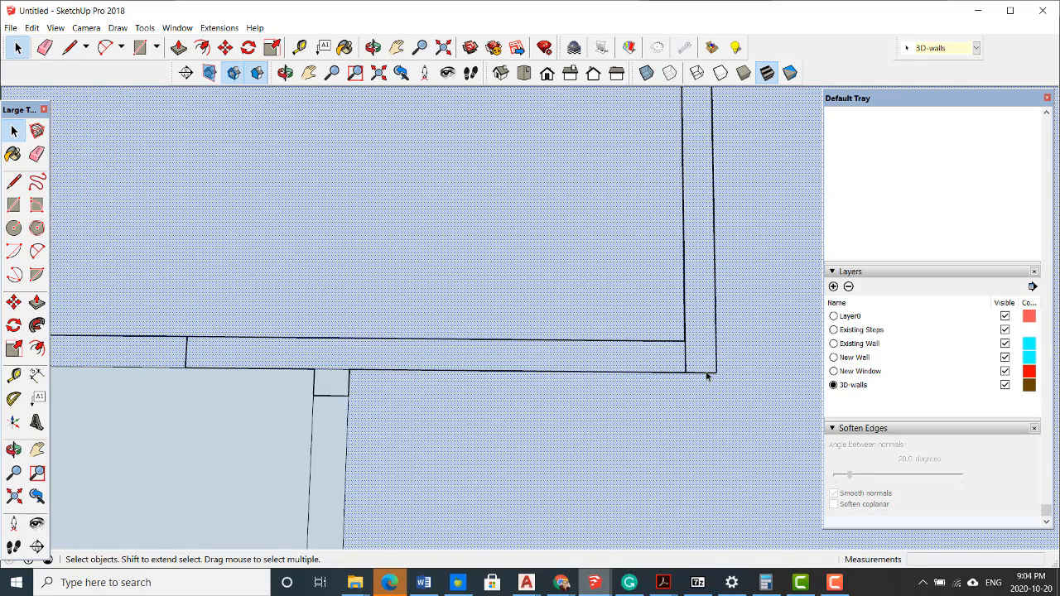
{"action": "scroll", "coordinate": [706, 377], "scroll_direction": "down", "scroll_amount": 5}
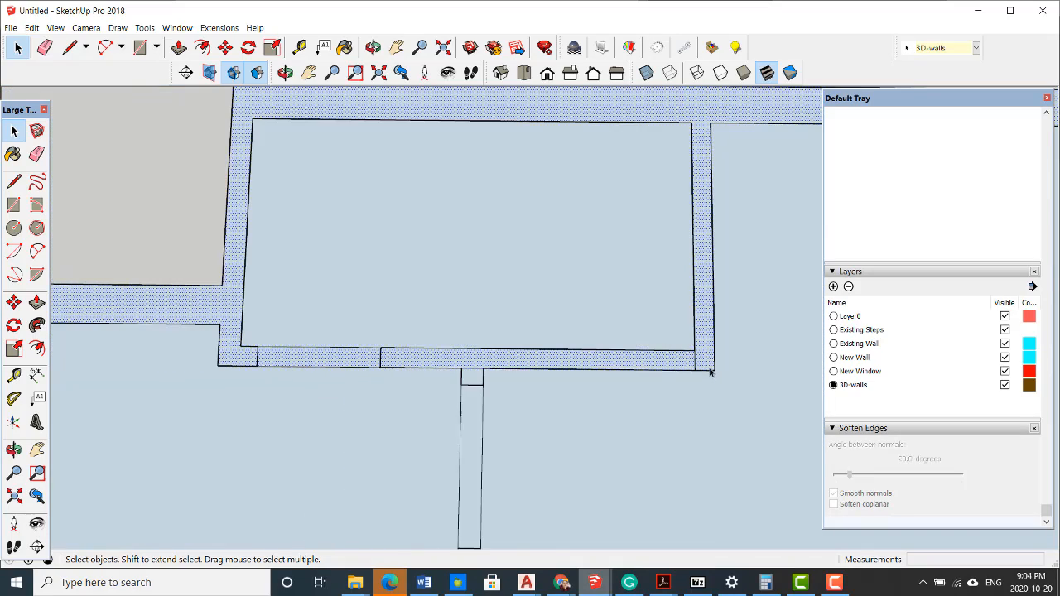
Select the misaligned inner edge of the small upper room's right partition beside the room's lower right corner.
{"action": "scroll", "coordinate": [697, 323], "scroll_direction": "up", "scroll_amount": 2}
{"action": "middle_click_drag", "start_coordinate": [701, 350], "coordinate": [686, 456]}
{"action": "scroll", "coordinate": [675, 447], "scroll_direction": "up", "scroll_amount": 3}
{"action": "scroll", "coordinate": [675, 448], "scroll_direction": "up", "scroll_amount": 6}
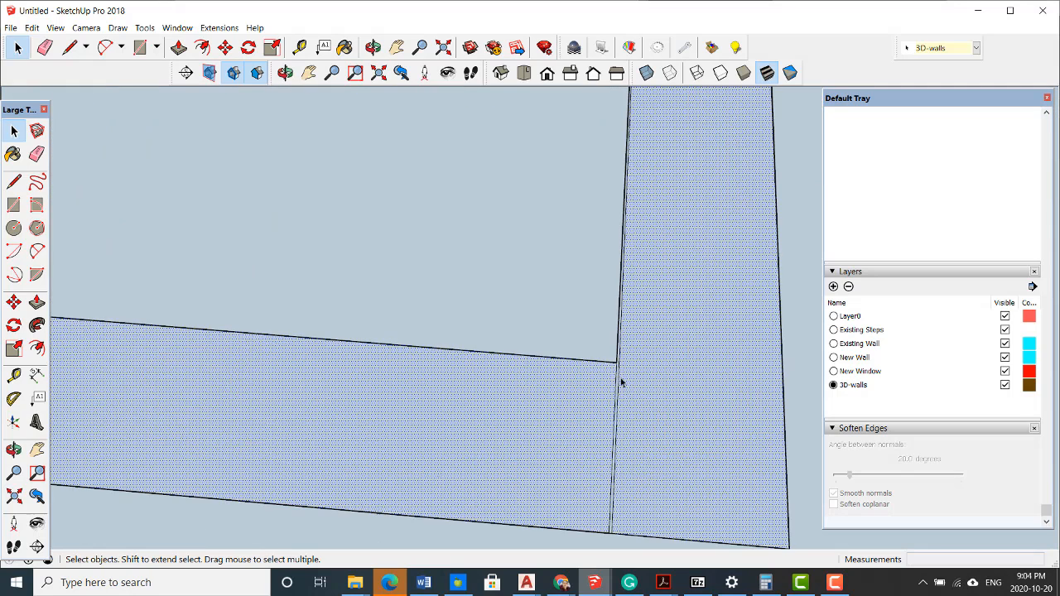
{"action": "scroll", "coordinate": [622, 351], "scroll_direction": "up", "scroll_amount": 2}
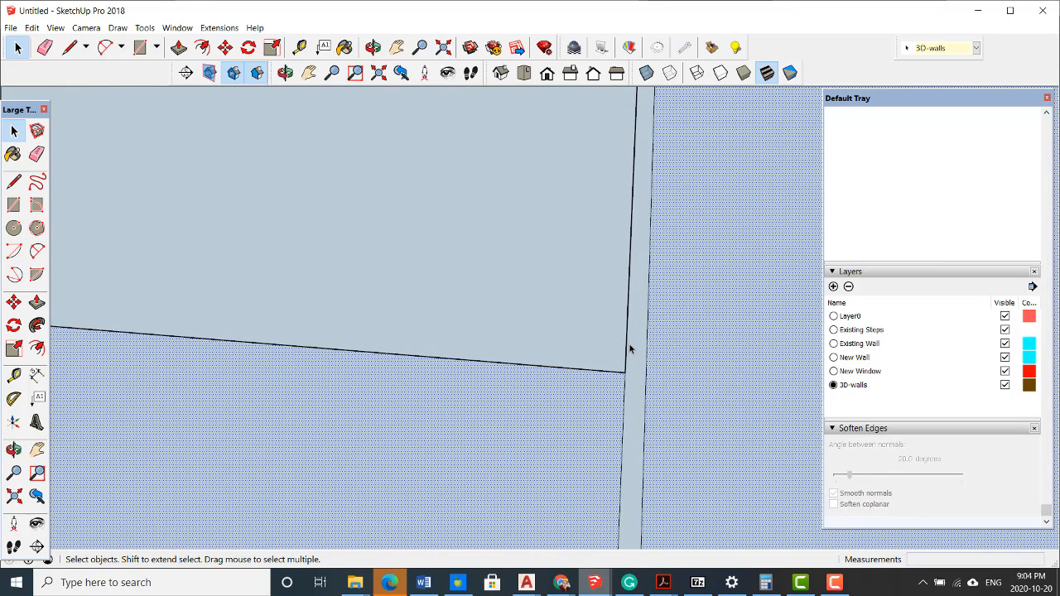
{"action": "left_click", "coordinate": [647, 363]}
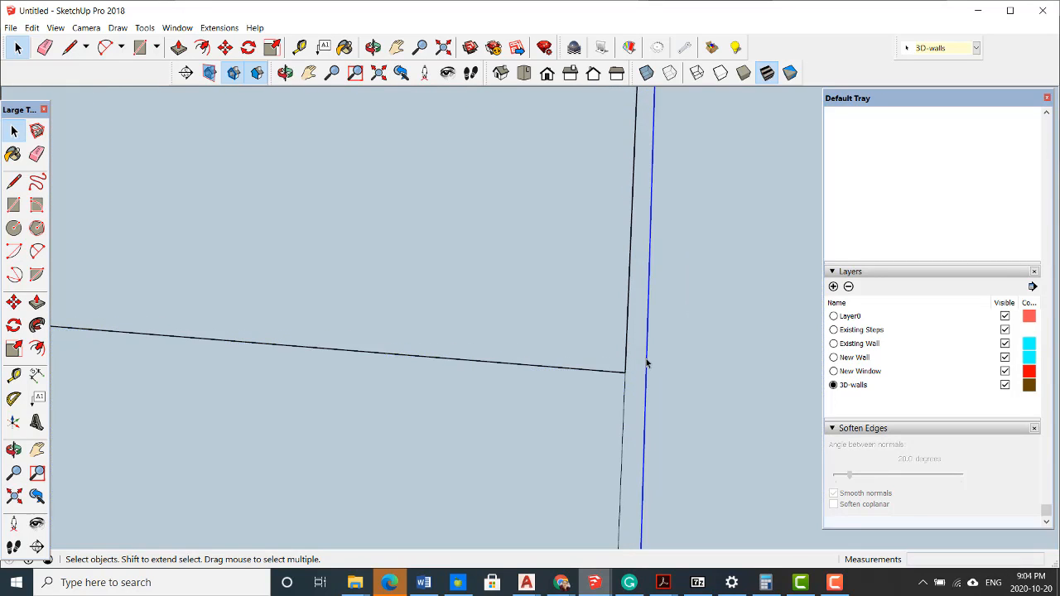
{"action": "scroll", "coordinate": [610, 449], "scroll_direction": "down", "scroll_amount": 5}
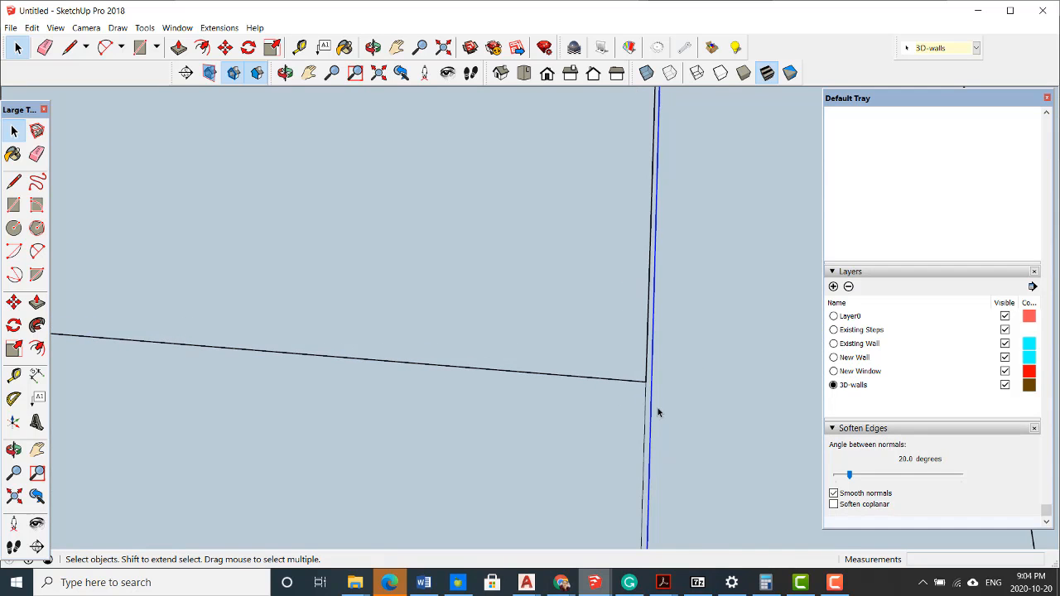
{"action": "scroll", "coordinate": [610, 460], "scroll_direction": "down", "scroll_amount": 4}
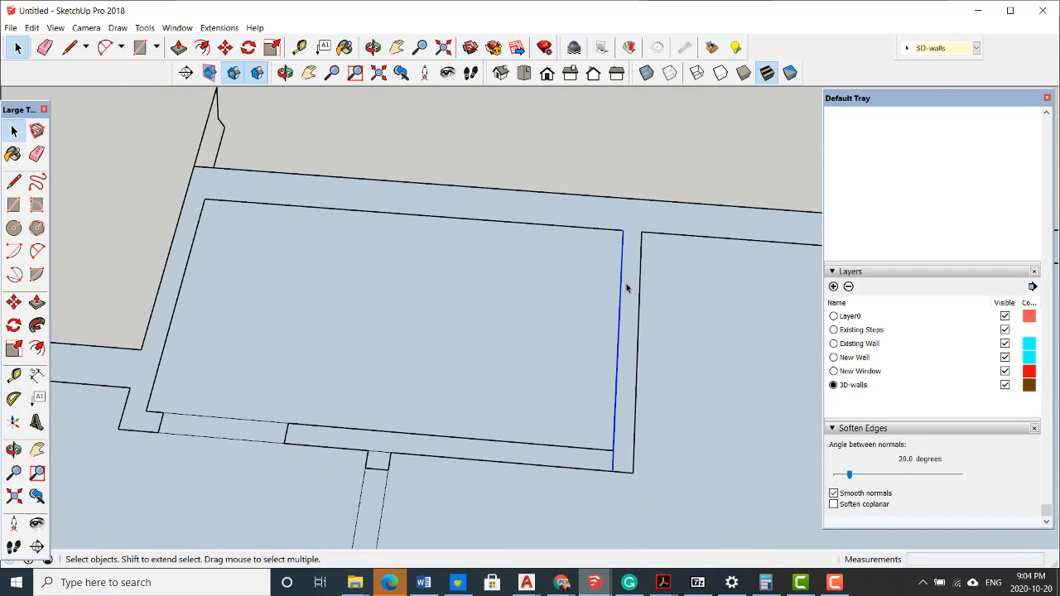
Inspect that edge's upper end at the top outer wall and select the merged wall face.
{"action": "scroll", "coordinate": [623, 241], "scroll_direction": "up", "scroll_amount": 5}
{"action": "scroll", "coordinate": [619, 184], "scroll_direction": "up", "scroll_amount": 3}
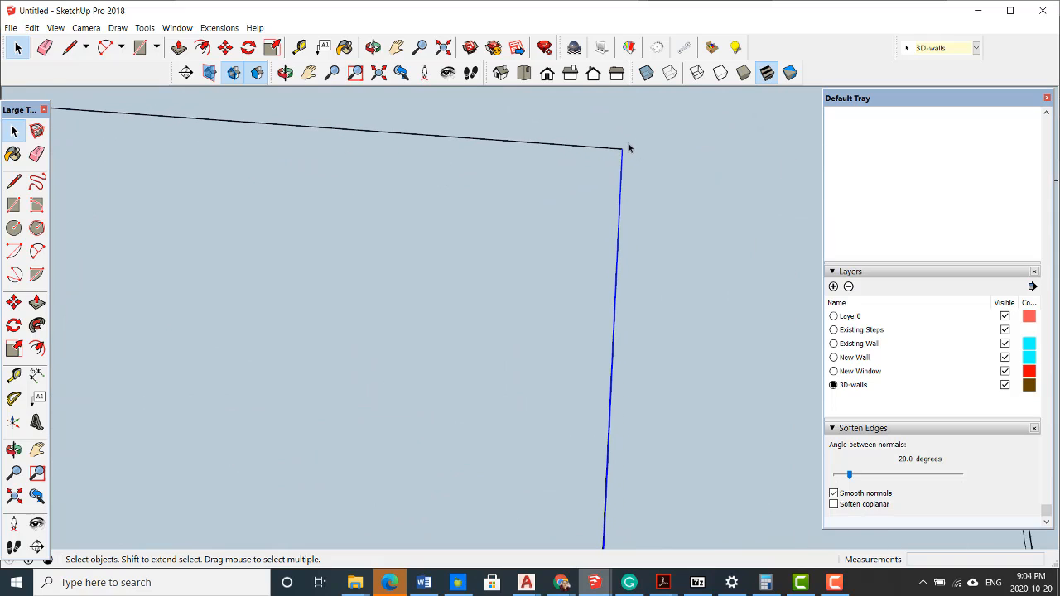
{"action": "scroll", "coordinate": [617, 144], "scroll_direction": "up", "scroll_amount": 5}
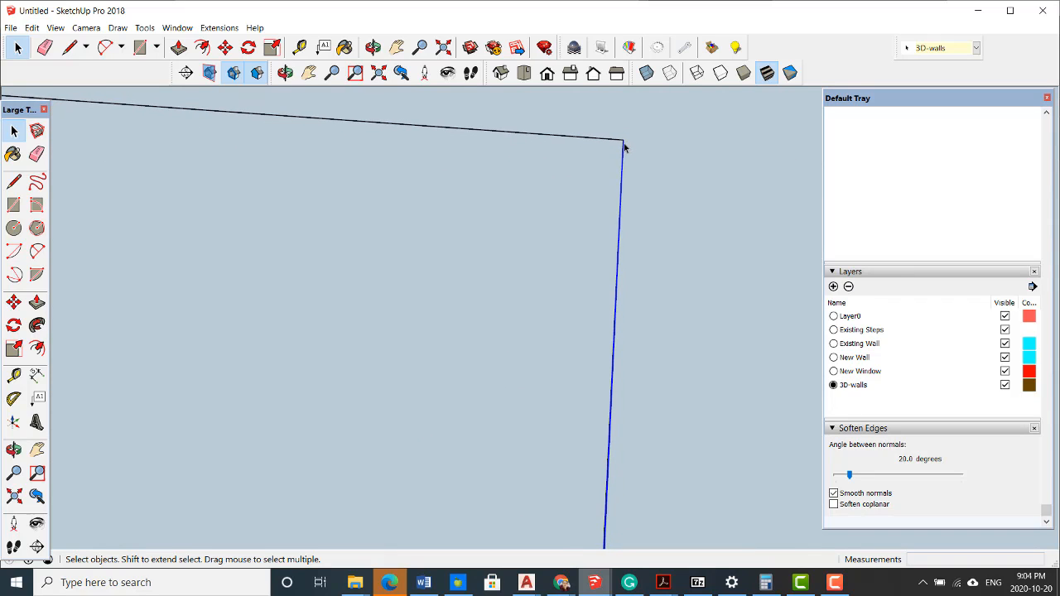
{"action": "scroll", "coordinate": [605, 182], "scroll_direction": "down", "scroll_amount": 3}
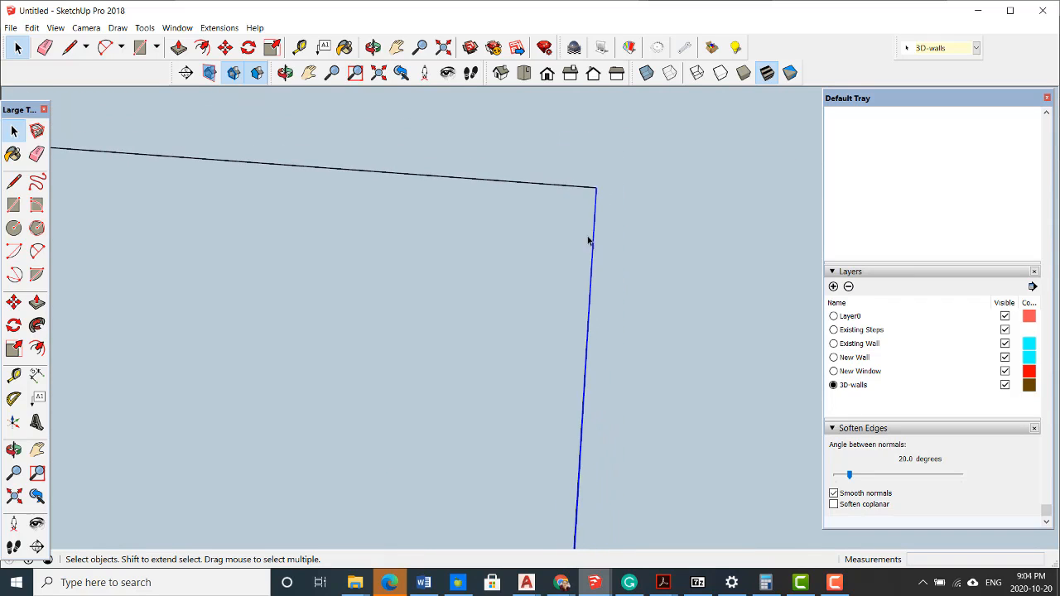
{"action": "scroll", "coordinate": [530, 249], "scroll_direction": "down", "scroll_amount": 3}
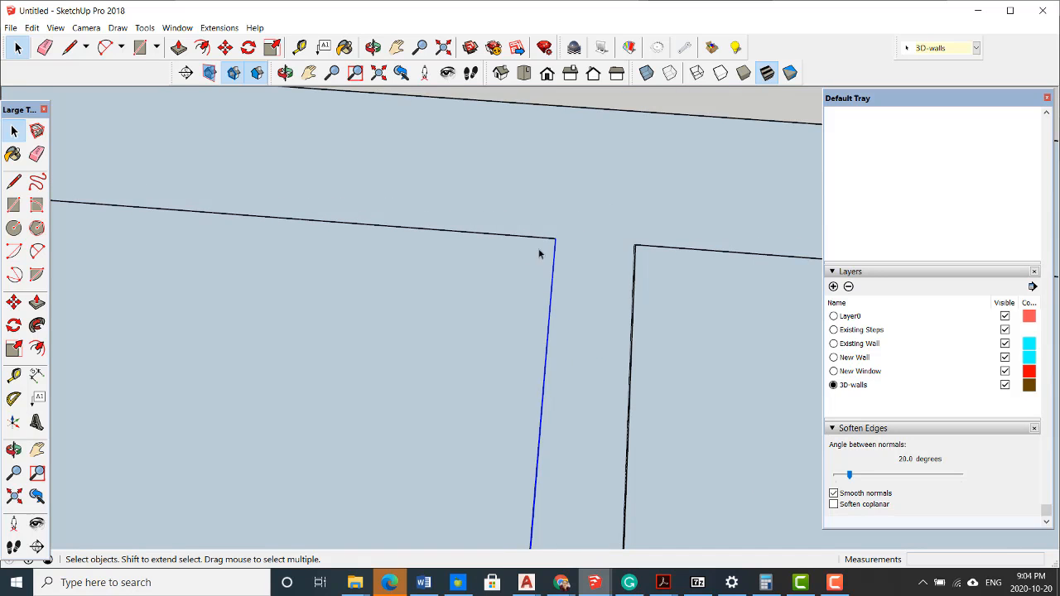
{"action": "scroll", "coordinate": [654, 247], "scroll_direction": "up", "scroll_amount": 4}
{"action": "scroll", "coordinate": [593, 259], "scroll_direction": "up", "scroll_amount": 3}
{"action": "left_click", "coordinate": [589, 257]}
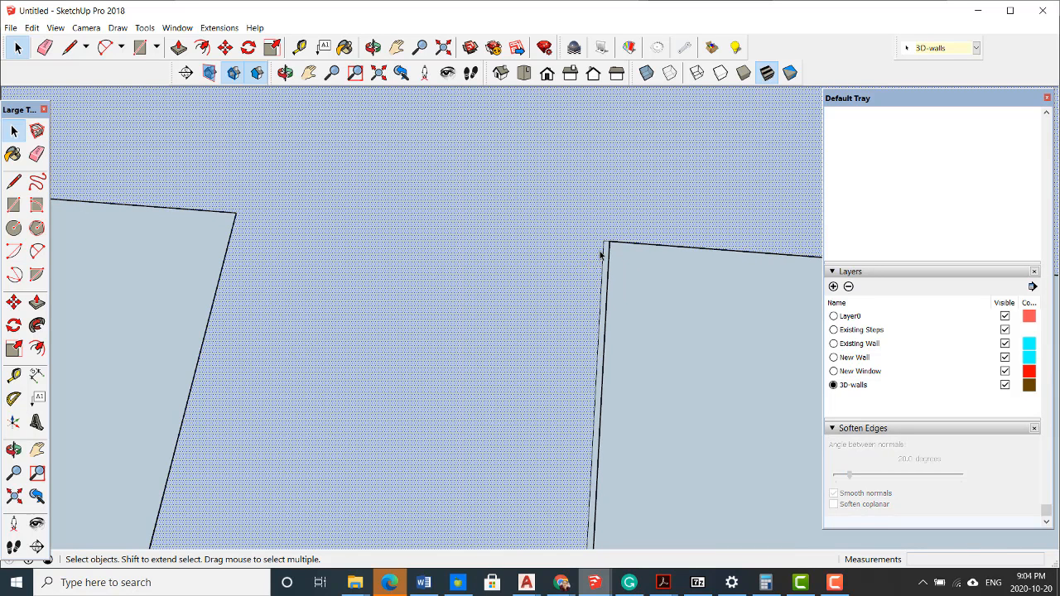
Move the right partition's misaligned inner edge about 1/16" to line up with the small upper room's lower right corner.
{"action": "scroll", "coordinate": [601, 255], "scroll_direction": "down", "scroll_amount": 6}
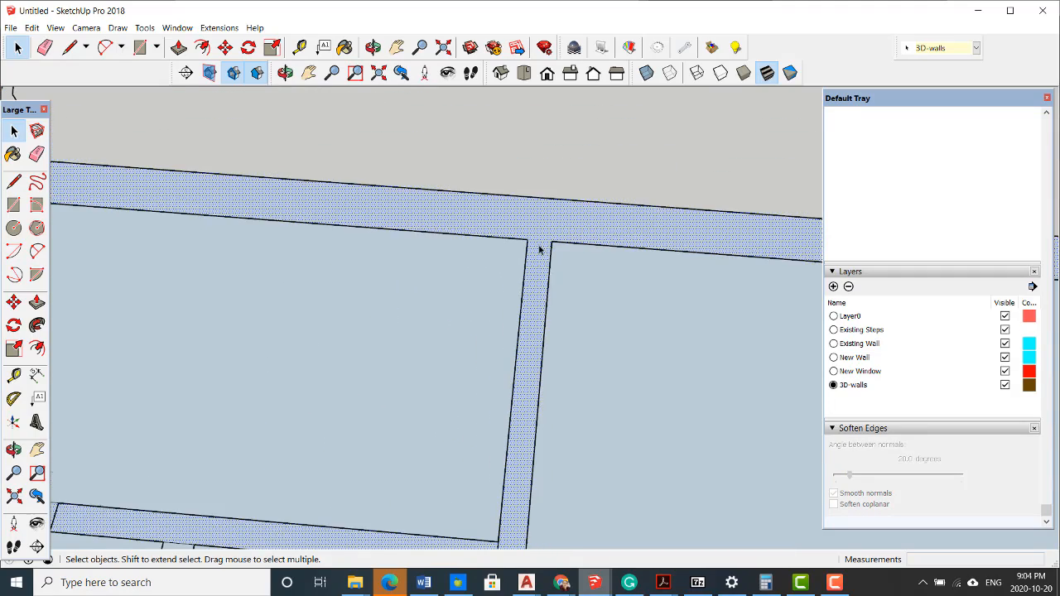
{"action": "scroll", "coordinate": [539, 249], "scroll_direction": "down", "scroll_amount": 2}
{"action": "scroll", "coordinate": [539, 402], "scroll_direction": "up", "scroll_amount": 6}
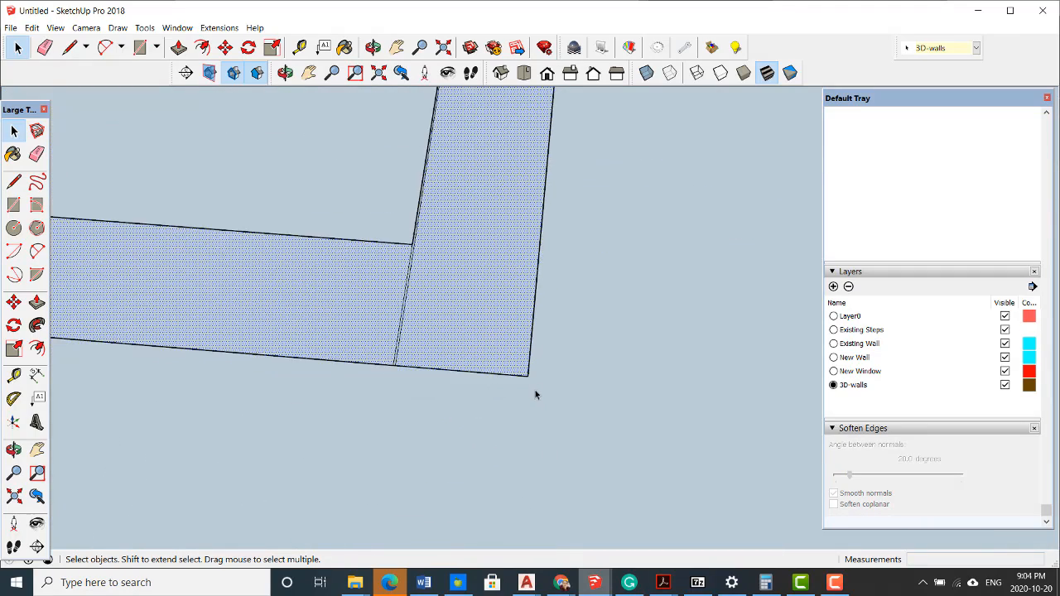
{"action": "scroll", "coordinate": [531, 387], "scroll_direction": "up", "scroll_amount": 5}
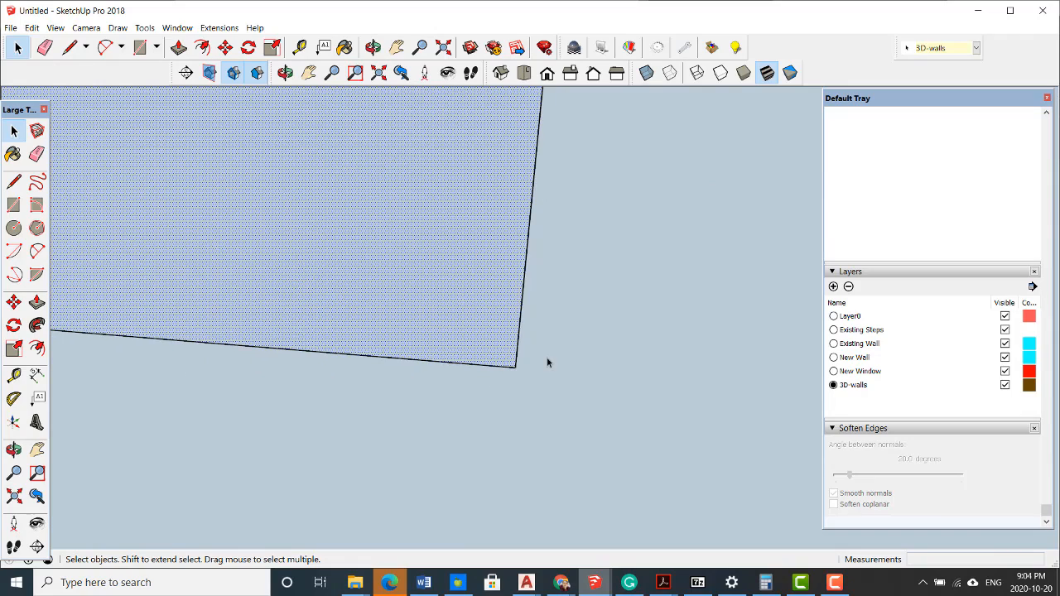
{"action": "scroll", "coordinate": [546, 362], "scroll_direction": "down", "scroll_amount": 3}
{"action": "middle_click_drag", "start_coordinate": [558, 360], "coordinate": [525, 378]}
{"action": "scroll", "coordinate": [451, 280], "scroll_direction": "up", "scroll_amount": 5}
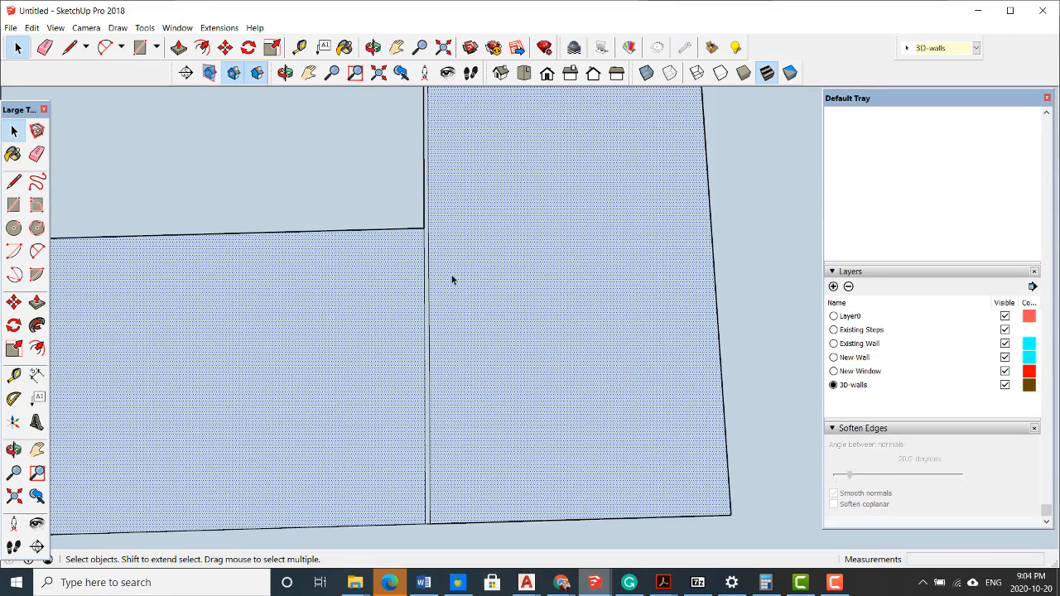
{"action": "scroll", "coordinate": [439, 283], "scroll_direction": "up", "scroll_amount": 2}
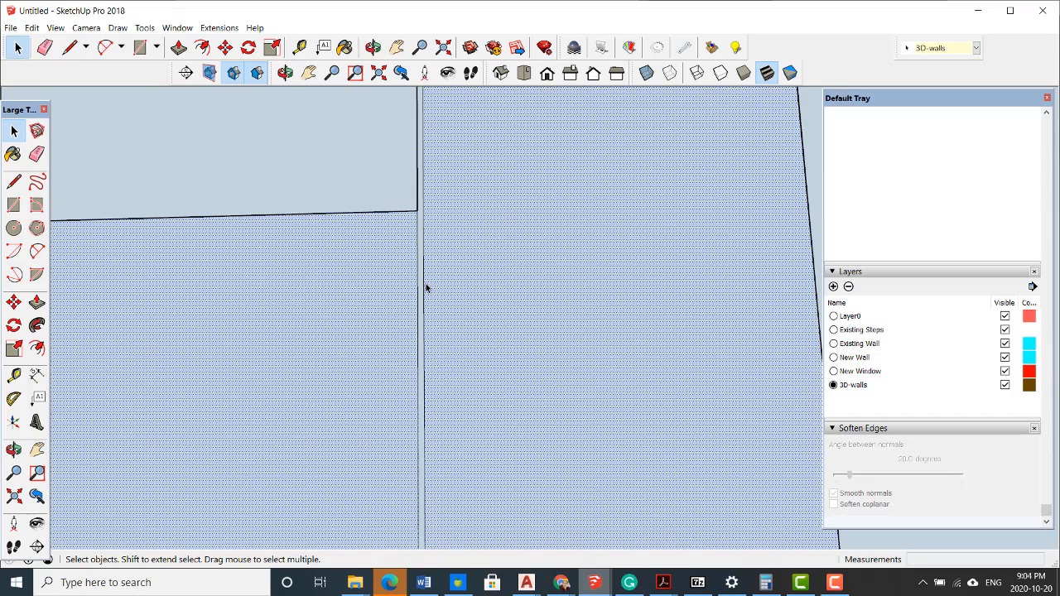
{"action": "left_click", "coordinate": [424, 291]}
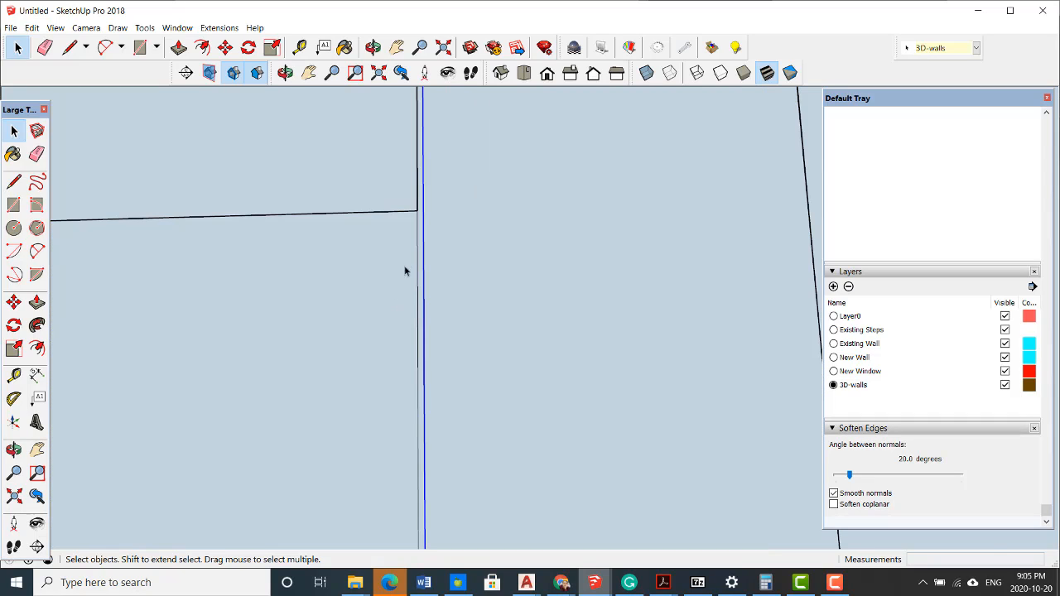
{"action": "scroll", "coordinate": [419, 219], "scroll_direction": "up", "scroll_amount": 2}
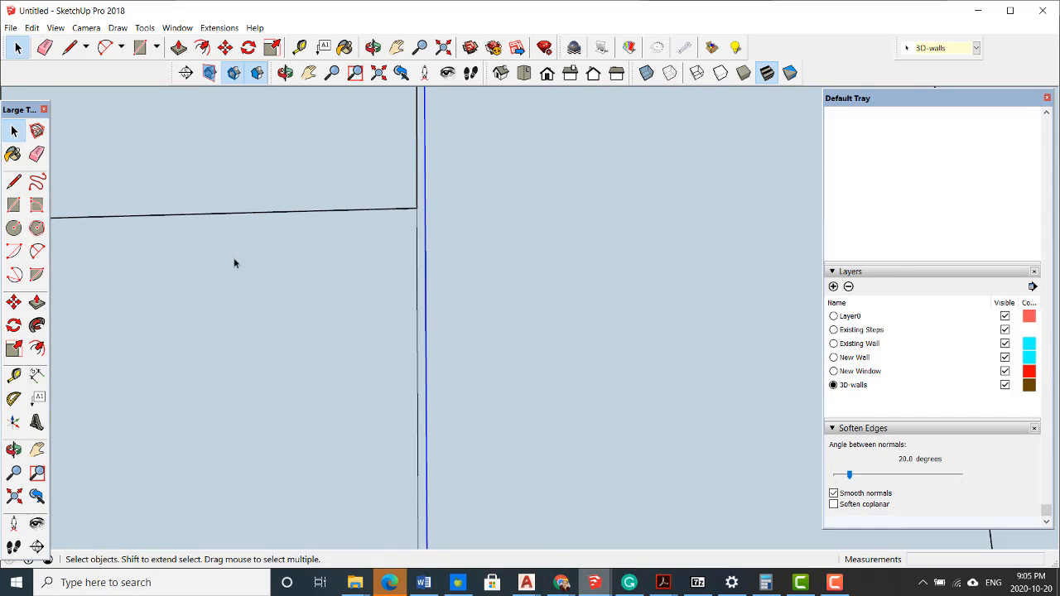
{"action": "left_click", "coordinate": [13, 304]}
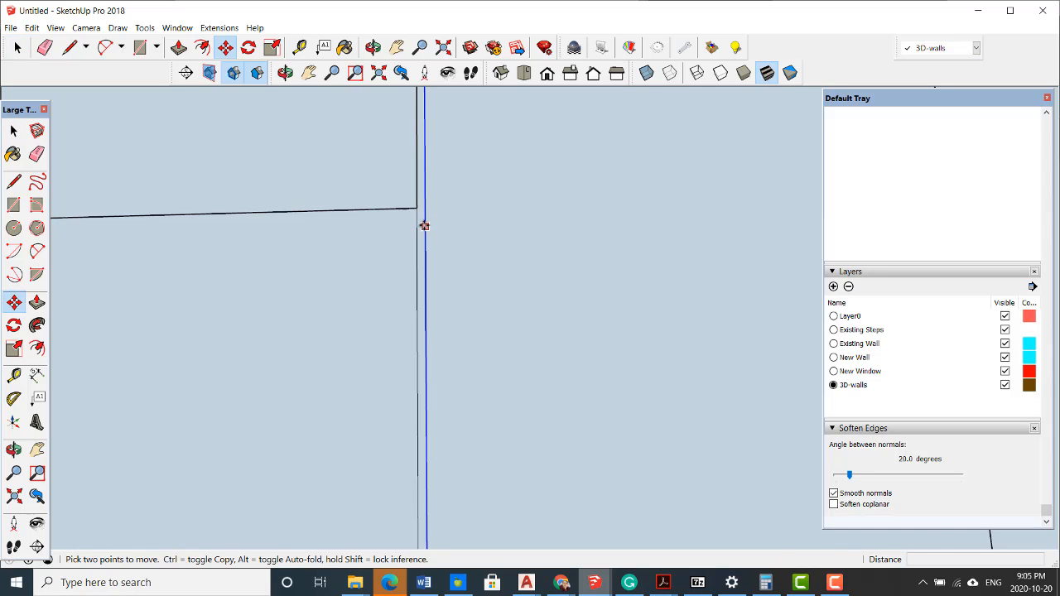
{"action": "scroll", "coordinate": [424, 226], "scroll_direction": "down", "scroll_amount": 2}
{"action": "scroll", "coordinate": [433, 303], "scroll_direction": "down", "scroll_amount": 3}
{"action": "scroll", "coordinate": [439, 430], "scroll_direction": "up", "scroll_amount": 4}
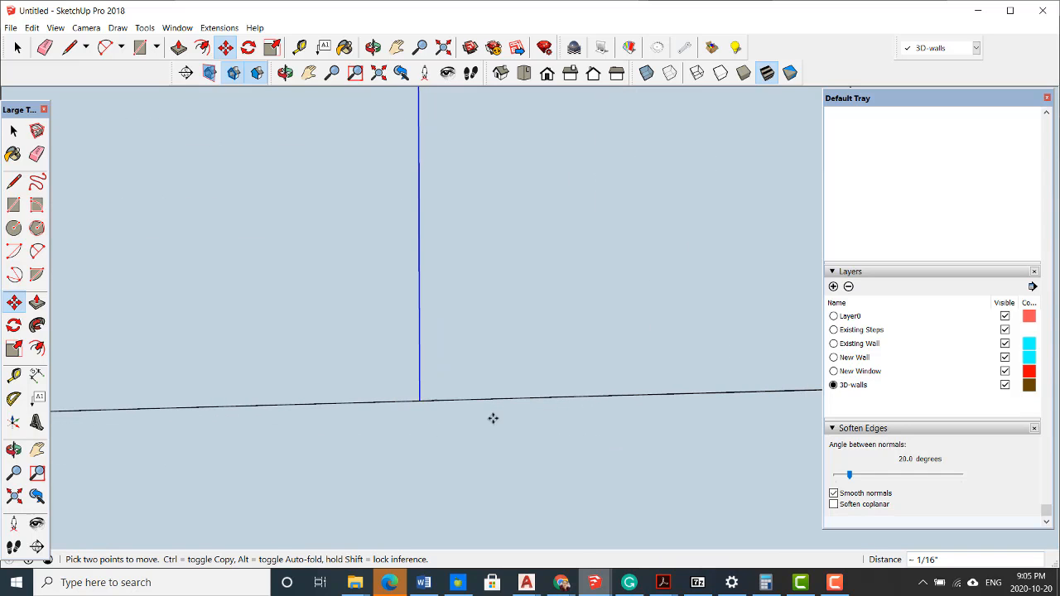
Check the moved edge's alignment at both ends of the right partition and select the merged wall face.
{"action": "scroll", "coordinate": [492, 419], "scroll_direction": "down", "scroll_amount": 8}
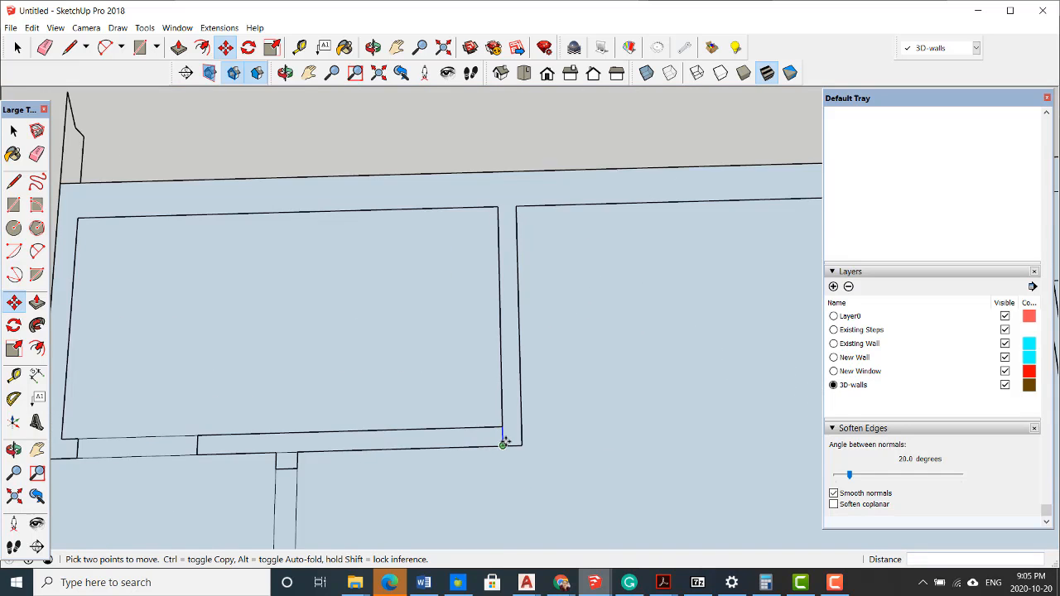
{"action": "scroll", "coordinate": [503, 444], "scroll_direction": "down", "scroll_amount": 2}
{"action": "scroll", "coordinate": [500, 293], "scroll_direction": "up", "scroll_amount": 12}
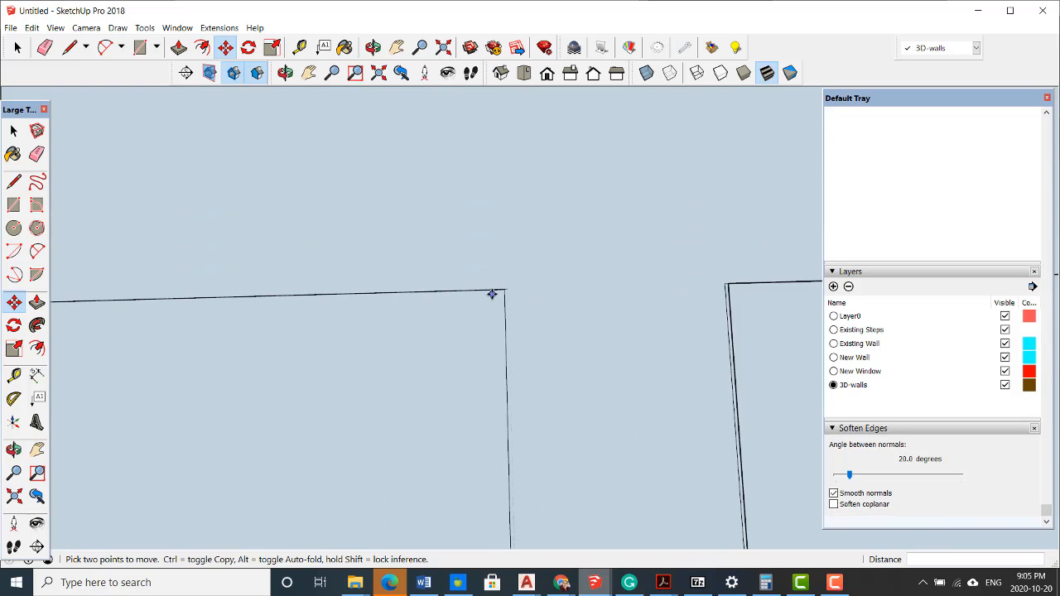
{"action": "scroll", "coordinate": [495, 291], "scroll_direction": "up", "scroll_amount": 2}
{"action": "scroll", "coordinate": [543, 289], "scroll_direction": "up", "scroll_amount": 2}
{"action": "key", "text": "space"}
{"action": "left_click", "coordinate": [544, 294]}
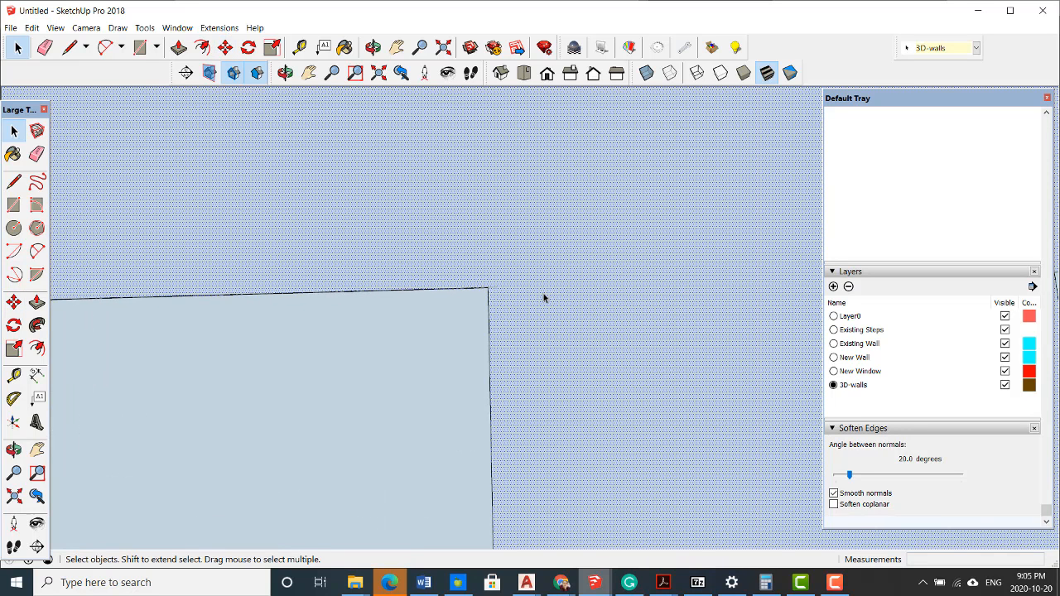
{"action": "scroll", "coordinate": [543, 293], "scroll_direction": "down", "scroll_amount": 3}
{"action": "scroll", "coordinate": [530, 282], "scroll_direction": "down", "scroll_amount": 6}
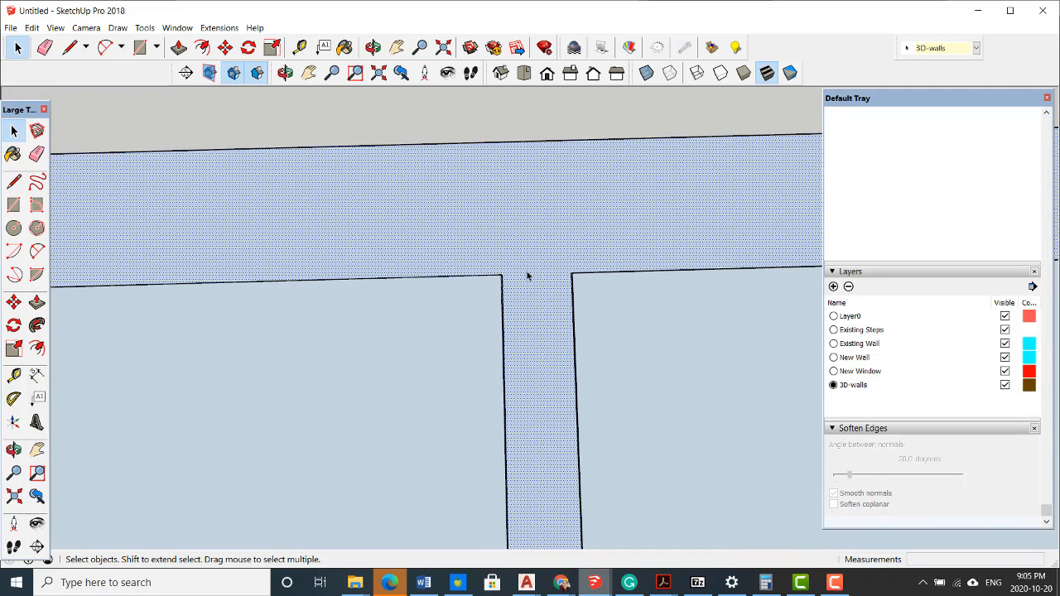
Delete the dividing edge between the small upper room's lower and right partitions, and select the merged face.
{"action": "scroll", "coordinate": [507, 416], "scroll_direction": "up", "scroll_amount": 4}
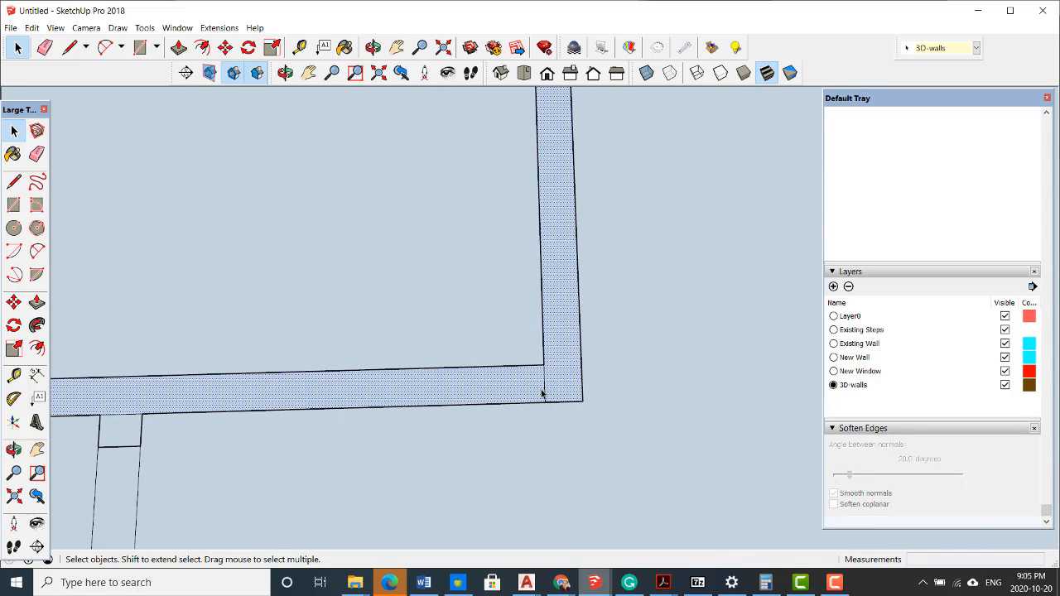
{"action": "left_click", "coordinate": [546, 389]}
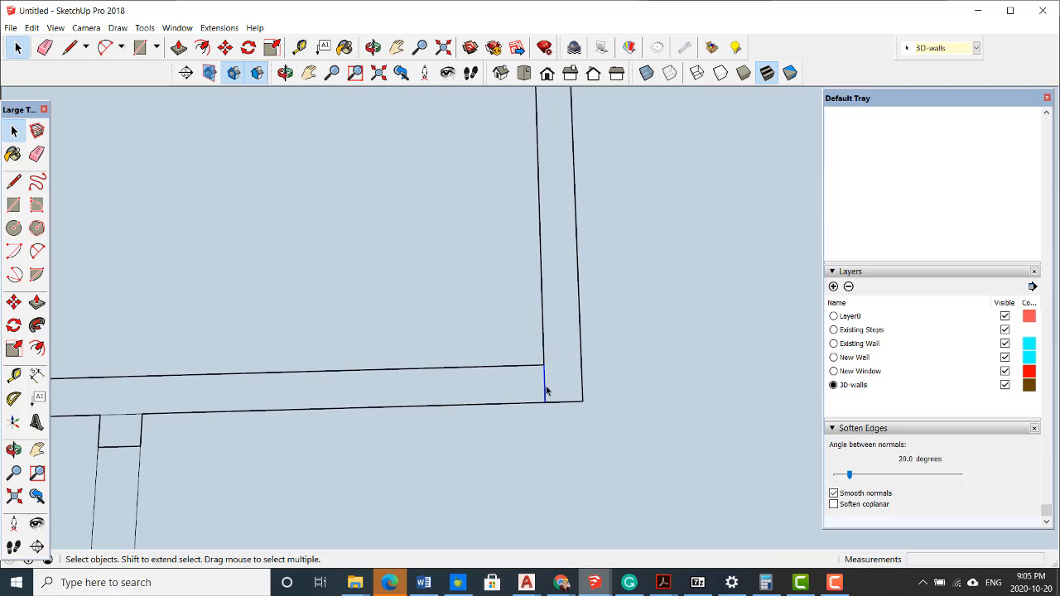
{"action": "left_click", "coordinate": [547, 391]}
{"action": "scroll", "coordinate": [530, 394], "scroll_direction": "down", "scroll_amount": 3}
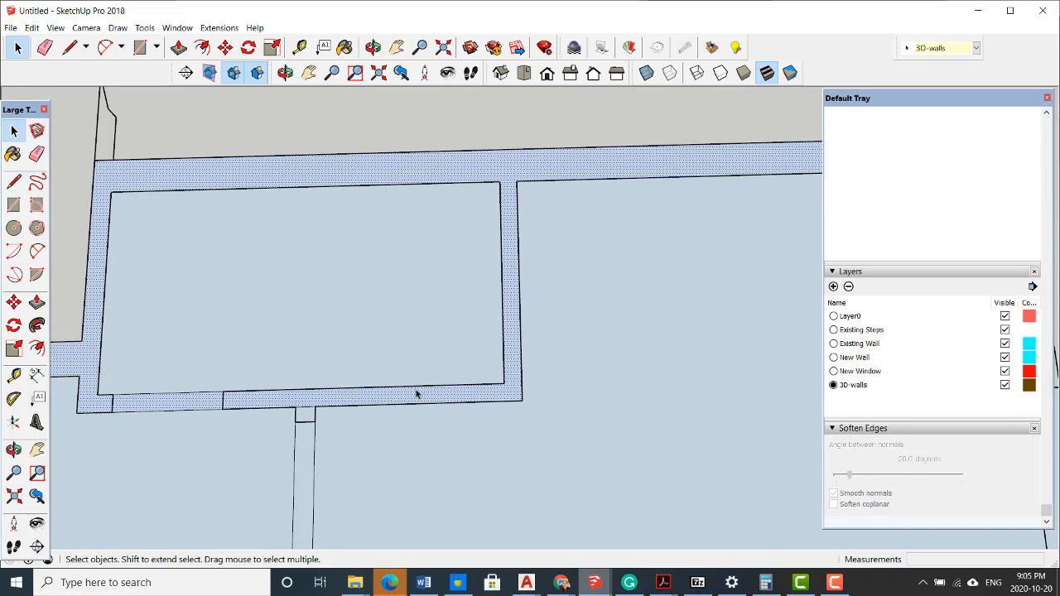
Delete the dividing edge between the small upper room's lower partition and the vertical partition below it, and select the merged face.
{"action": "scroll", "coordinate": [359, 404], "scroll_direction": "up", "scroll_amount": 3}
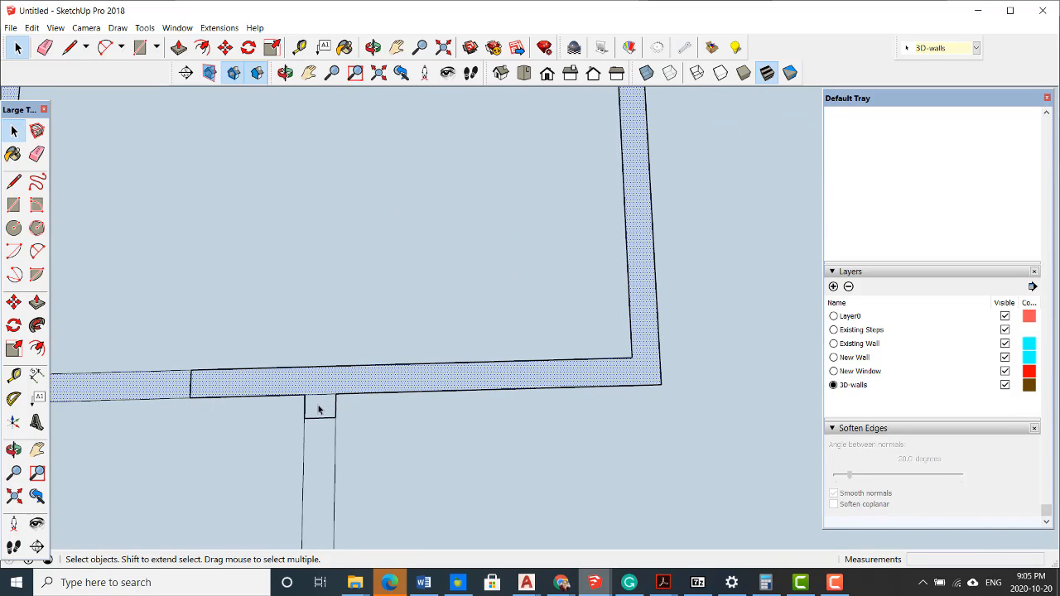
{"action": "left_click", "coordinate": [318, 409]}
{"action": "left_click", "coordinate": [322, 387]}
{"action": "left_click", "coordinate": [324, 406]}
{"action": "scroll", "coordinate": [323, 399], "scroll_direction": "up", "scroll_amount": 1}
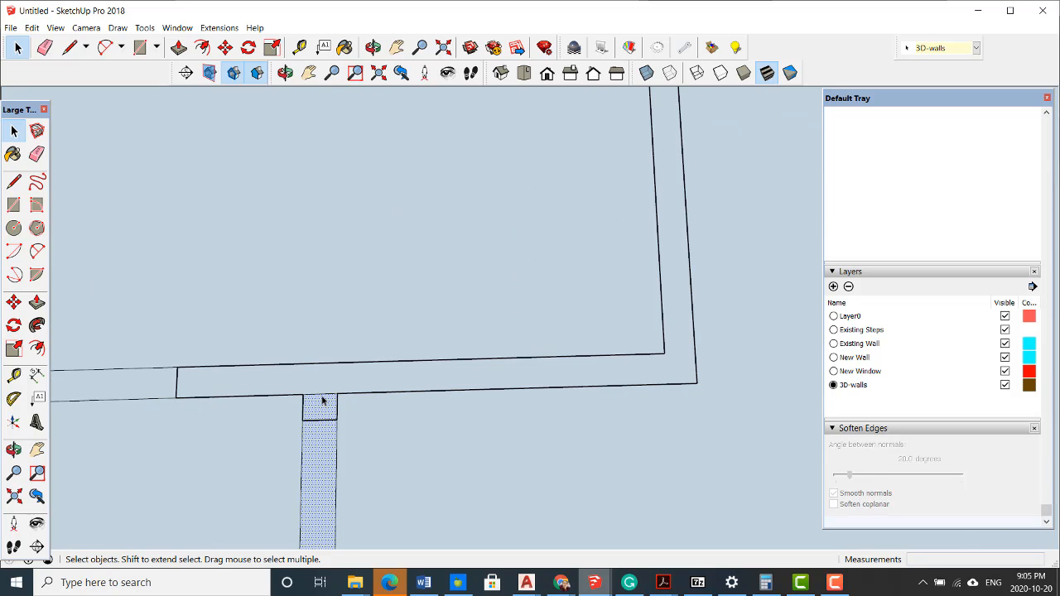
{"action": "triple_click", "coordinate": [322, 404]}
{"action": "scroll", "coordinate": [329, 407], "scroll_direction": "down", "scroll_amount": 6}
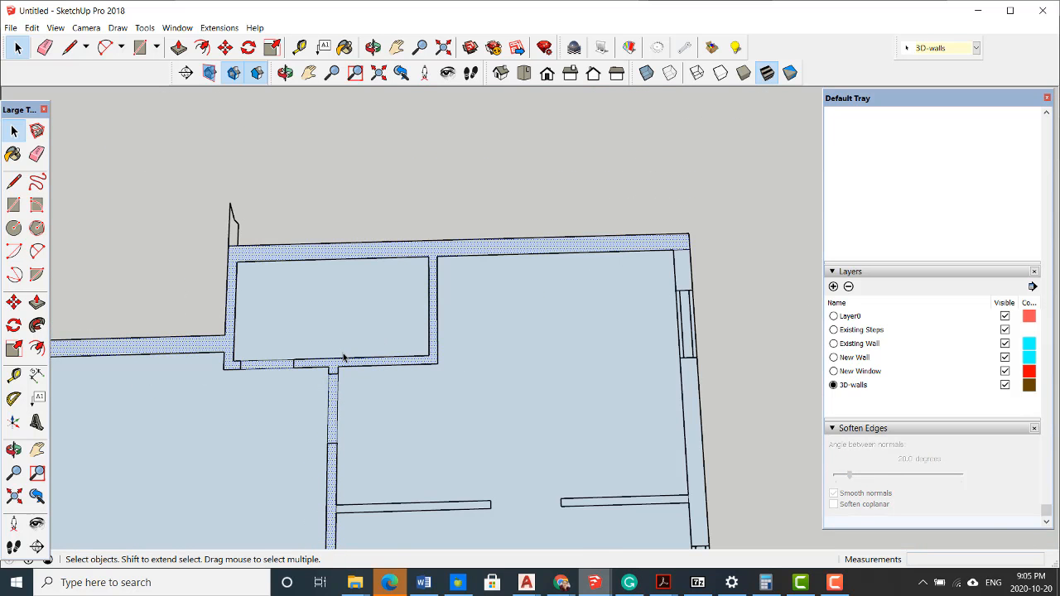
Delete the dividing edge at the corner between the vertical partition's lower end and the long horizontal partition, and select the merged face.
{"action": "scroll", "coordinate": [331, 451], "scroll_direction": "up", "scroll_amount": 4}
{"action": "scroll", "coordinate": [357, 364], "scroll_direction": "down", "scroll_amount": 6}
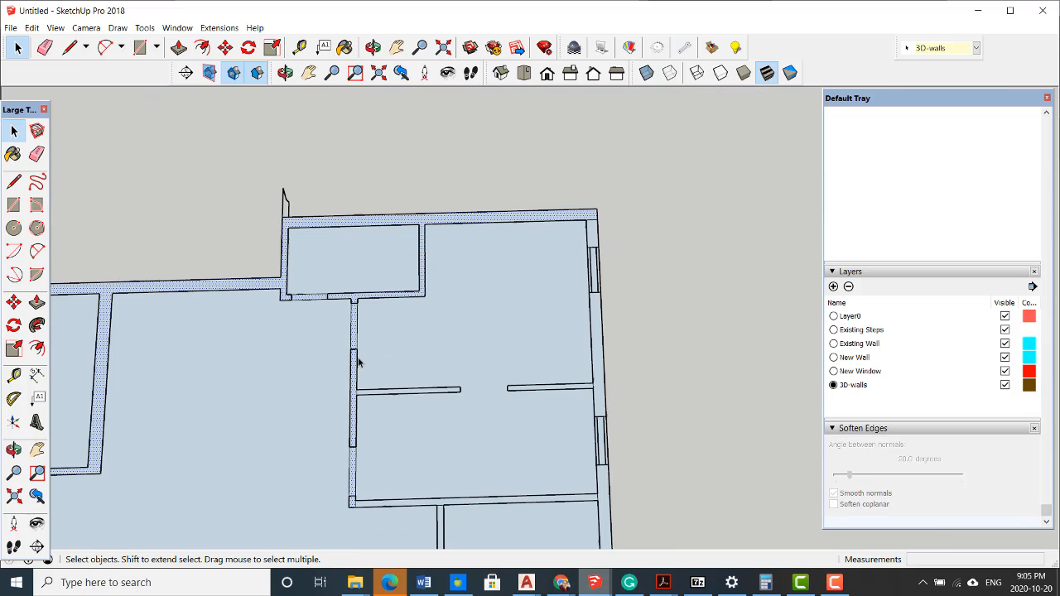
{"action": "scroll", "coordinate": [352, 435], "scroll_direction": "up", "scroll_amount": 8}
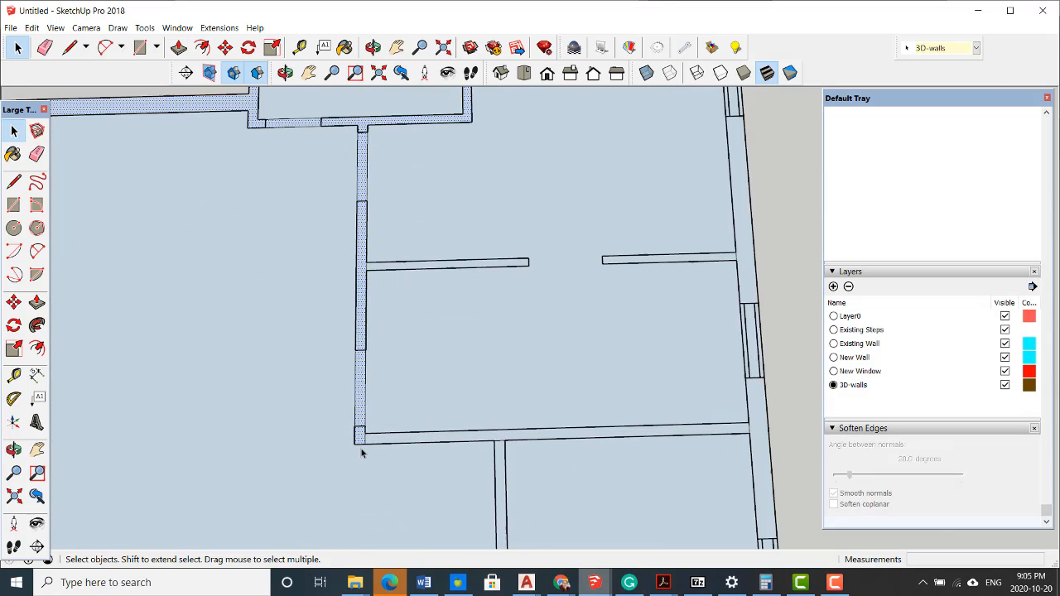
{"action": "left_click", "coordinate": [385, 435]}
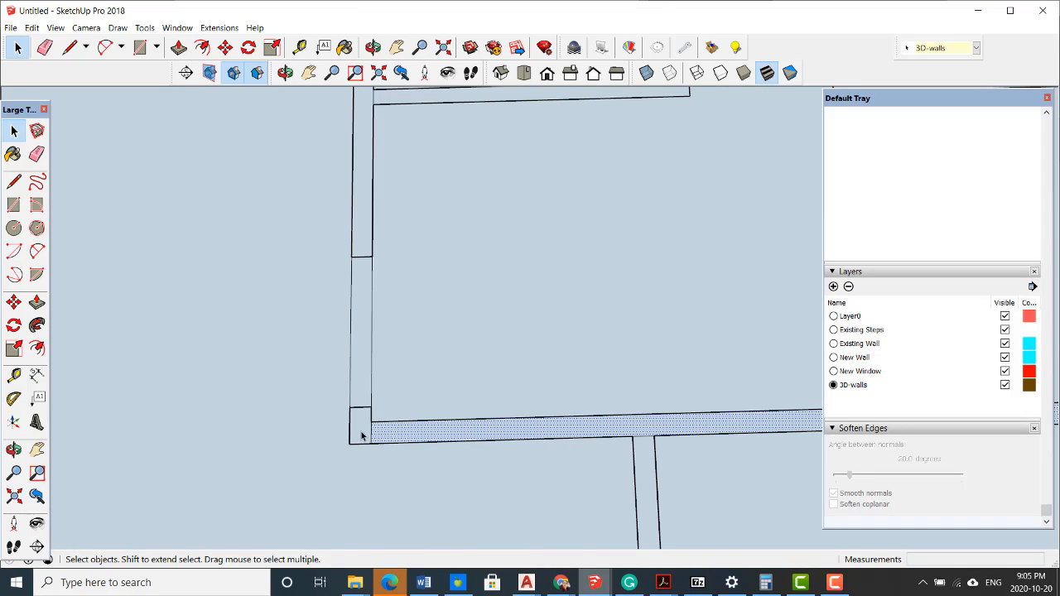
{"action": "left_click", "coordinate": [361, 436]}
{"action": "scroll", "coordinate": [372, 434], "scroll_direction": "up", "scroll_amount": 1}
{"action": "left_click", "coordinate": [372, 436]}
{"action": "triple_click", "coordinate": [378, 436]}
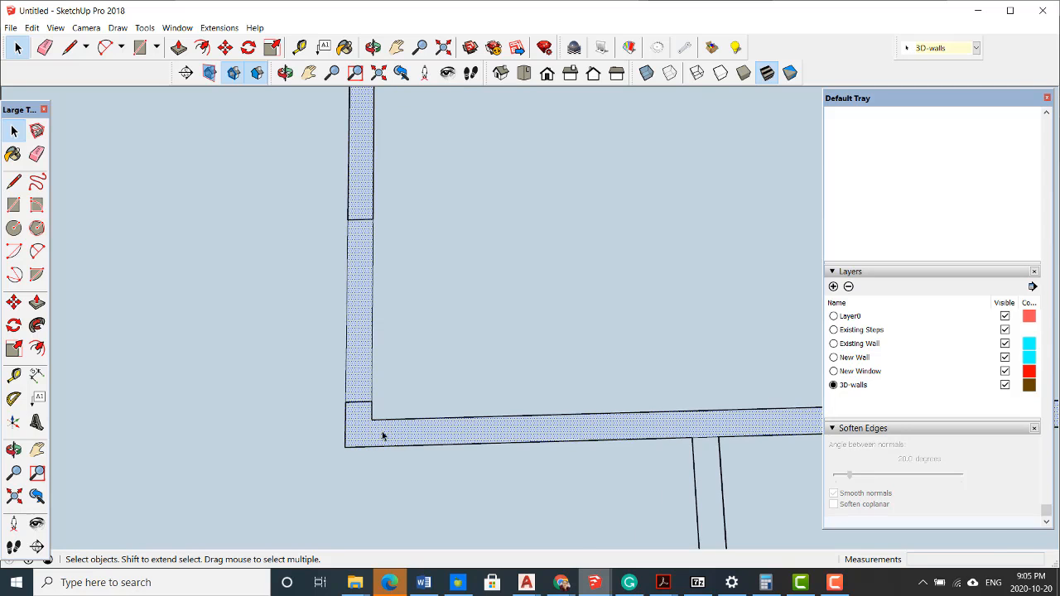
Draw a rectangle about 15' by 4" over the horizontal partition between the two upper-right rooms, spanning its door opening.
{"action": "scroll", "coordinate": [381, 434], "scroll_direction": "down", "scroll_amount": 4}
{"action": "scroll", "coordinate": [430, 322], "scroll_direction": "up", "scroll_amount": 6}
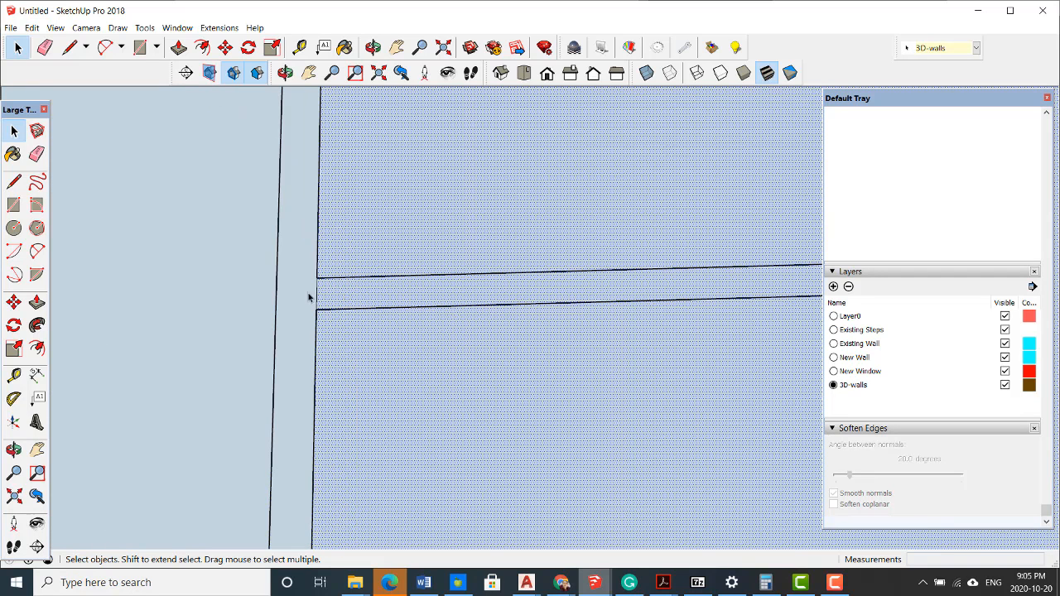
{"action": "scroll", "coordinate": [322, 289], "scroll_direction": "down", "scroll_amount": 3}
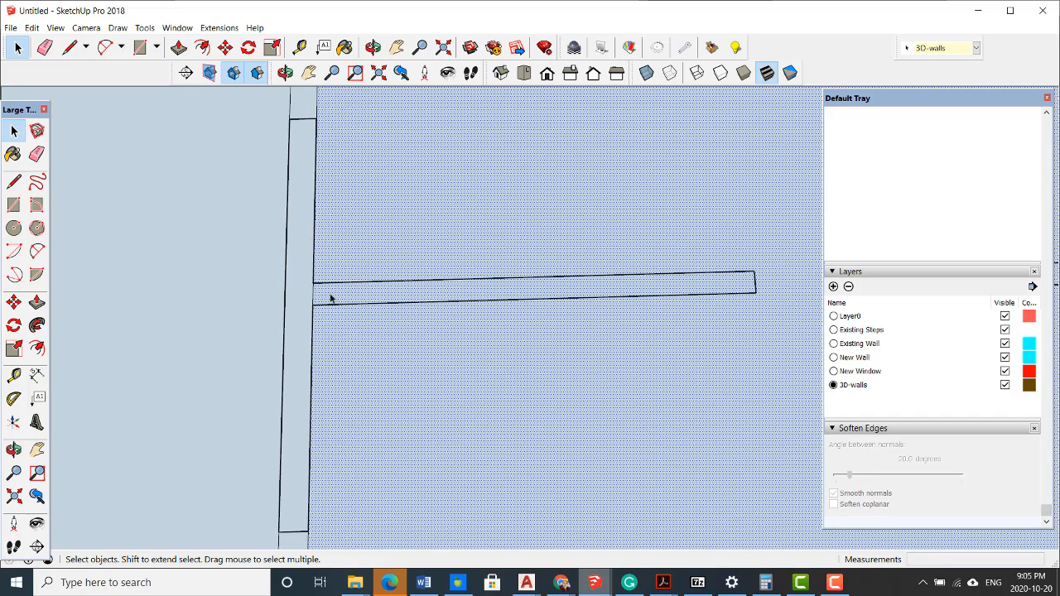
{"action": "scroll", "coordinate": [418, 292], "scroll_direction": "down", "scroll_amount": 2}
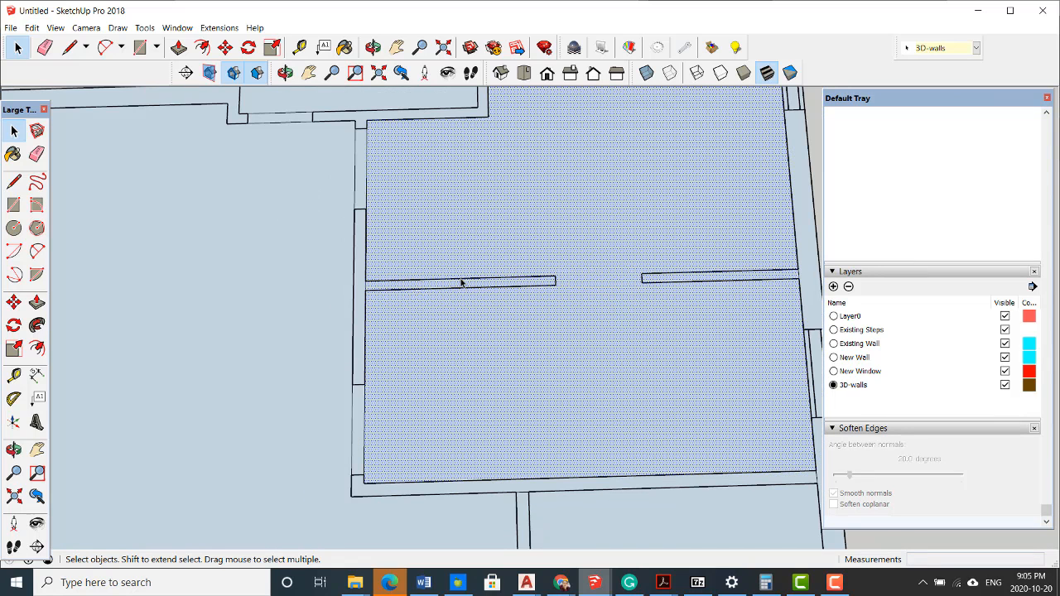
{"action": "left_click", "coordinate": [14, 205]}
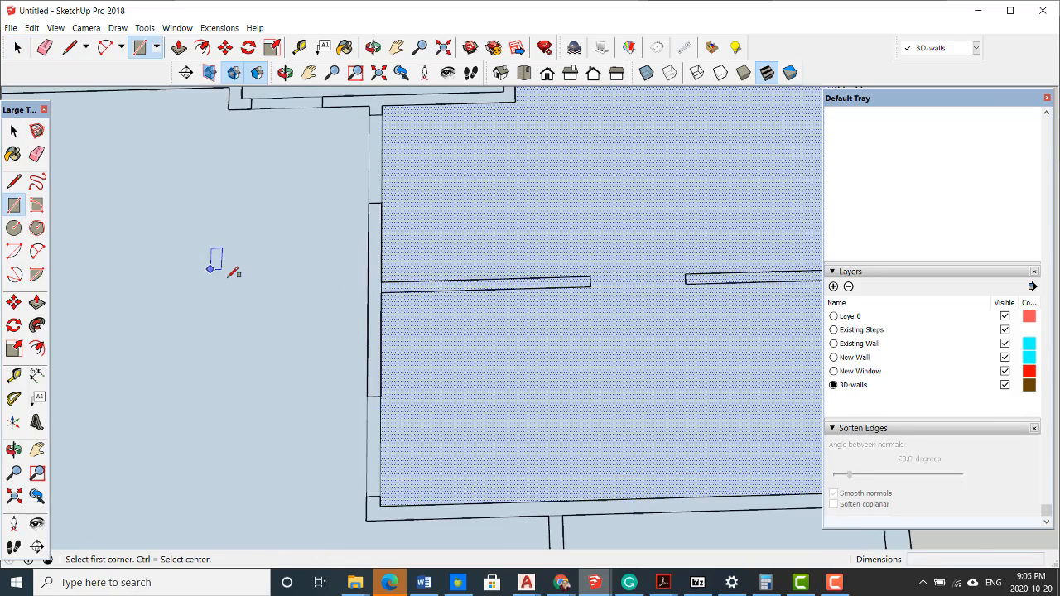
{"action": "scroll", "coordinate": [398, 296], "scroll_direction": "up", "scroll_amount": 5}
{"action": "left_click", "coordinate": [441, 299]}
{"action": "scroll", "coordinate": [356, 294], "scroll_direction": "down", "scroll_amount": 4}
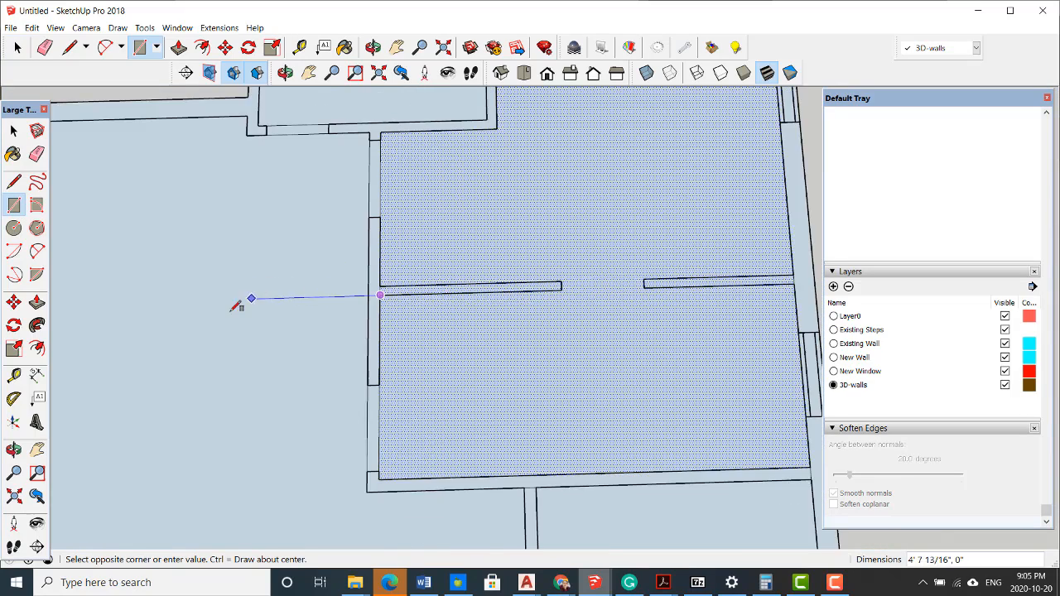
{"action": "scroll", "coordinate": [580, 298], "scroll_direction": "up", "scroll_amount": 6}
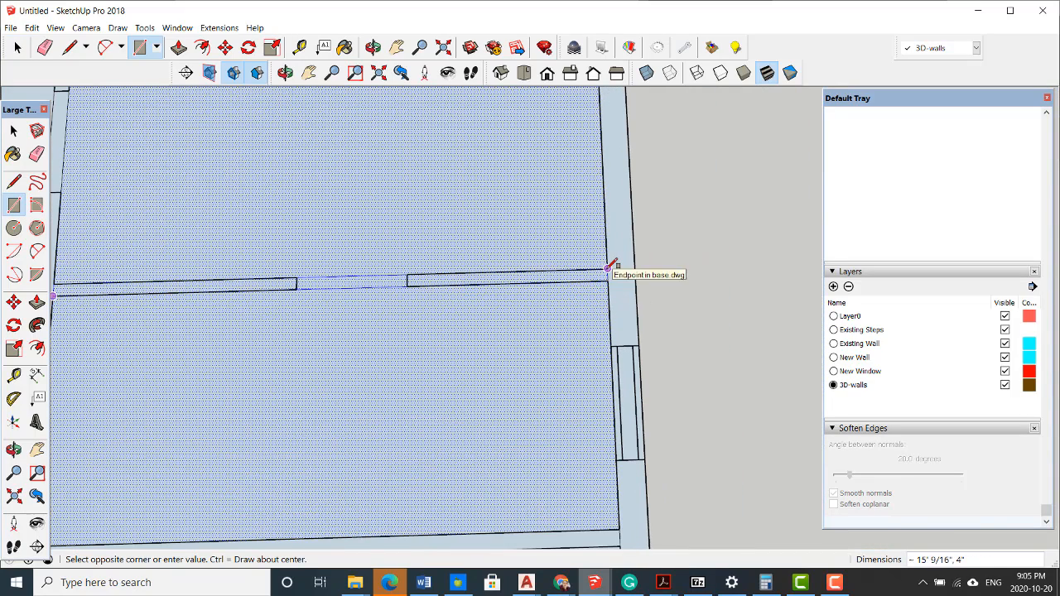
{"action": "left_click", "coordinate": [608, 267]}
{"action": "scroll", "coordinate": [564, 306], "scroll_direction": "down", "scroll_amount": 3}
Delete the dividing edge where the new horizontal partition meets the vertical partition at its left end, and select the merged face.
{"action": "key", "text": "space"}
{"action": "scroll", "coordinate": [248, 290], "scroll_direction": "up", "scroll_amount": 6}
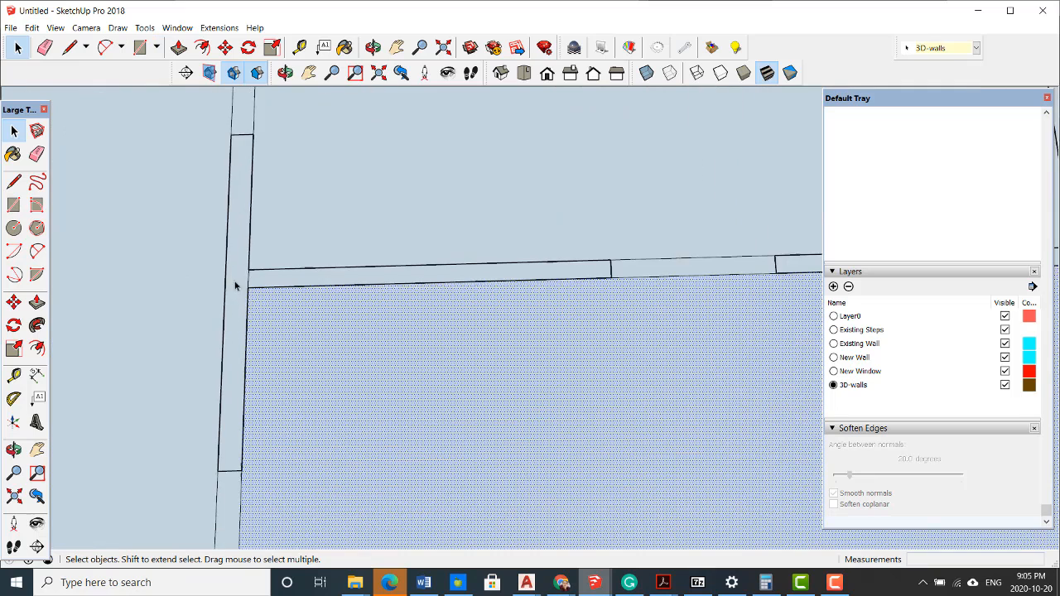
{"action": "left_click", "coordinate": [278, 284]}
{"action": "left_click", "coordinate": [244, 279]}
{"action": "scroll", "coordinate": [249, 274], "scroll_direction": "up", "scroll_amount": 1}
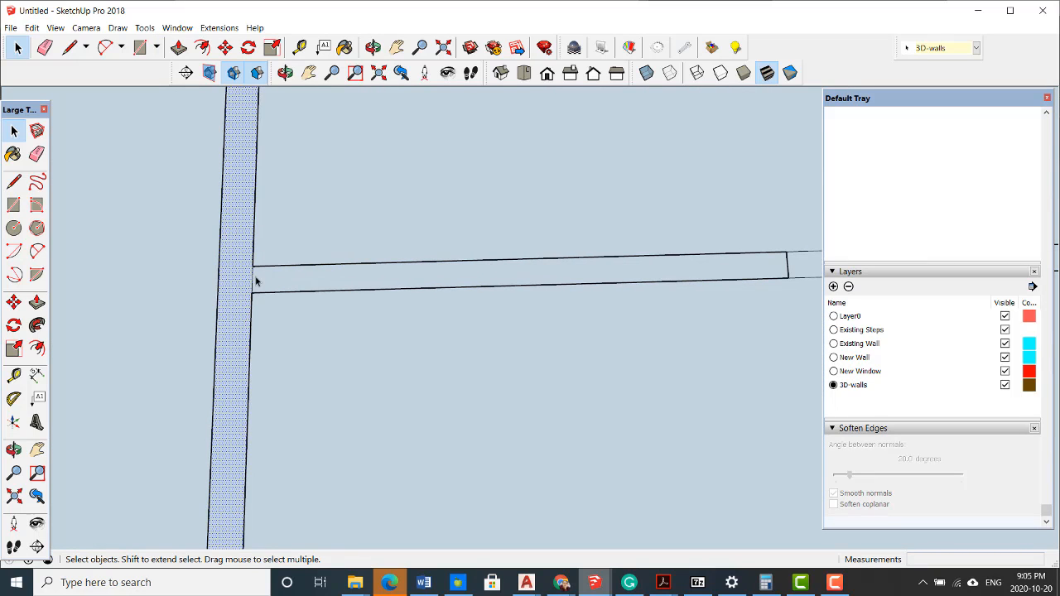
{"action": "left_click", "coordinate": [251, 279]}
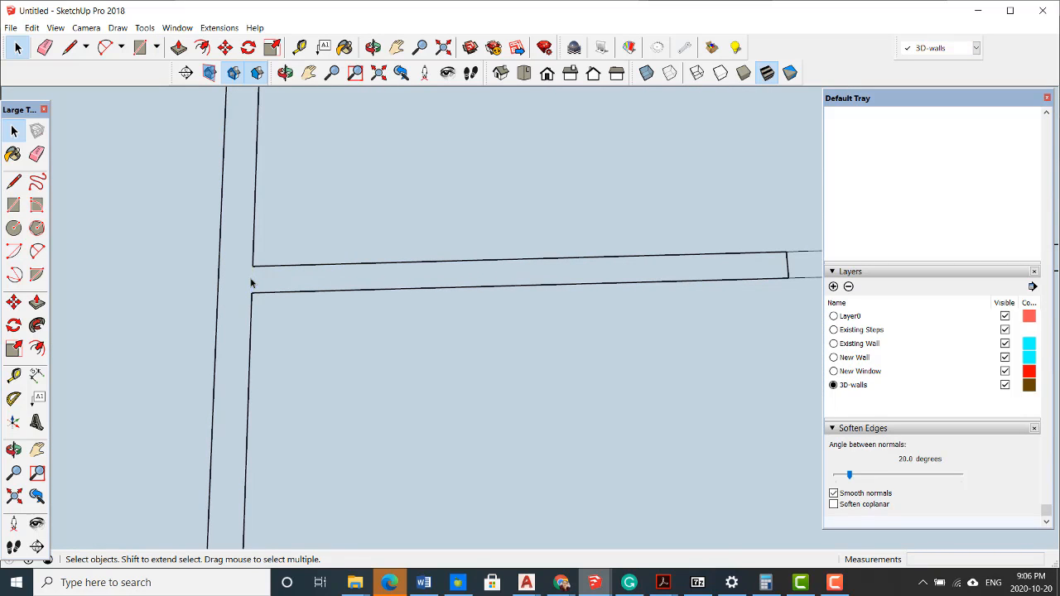
{"action": "left_click", "coordinate": [251, 283]}
{"action": "scroll", "coordinate": [251, 283], "scroll_direction": "down", "scroll_amount": 6}
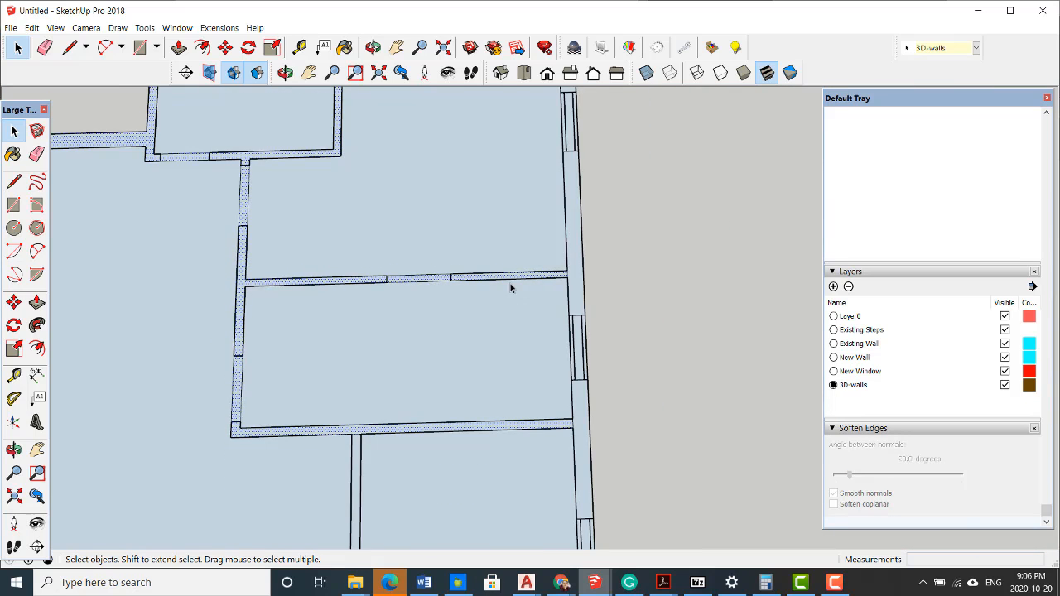
Delete the dividing edge between the horizontal partition's right end and the right exterior wall, and select the merged face.
{"action": "scroll", "coordinate": [522, 284], "scroll_direction": "up", "scroll_amount": 3}
{"action": "scroll", "coordinate": [592, 279], "scroll_direction": "up", "scroll_amount": 2}
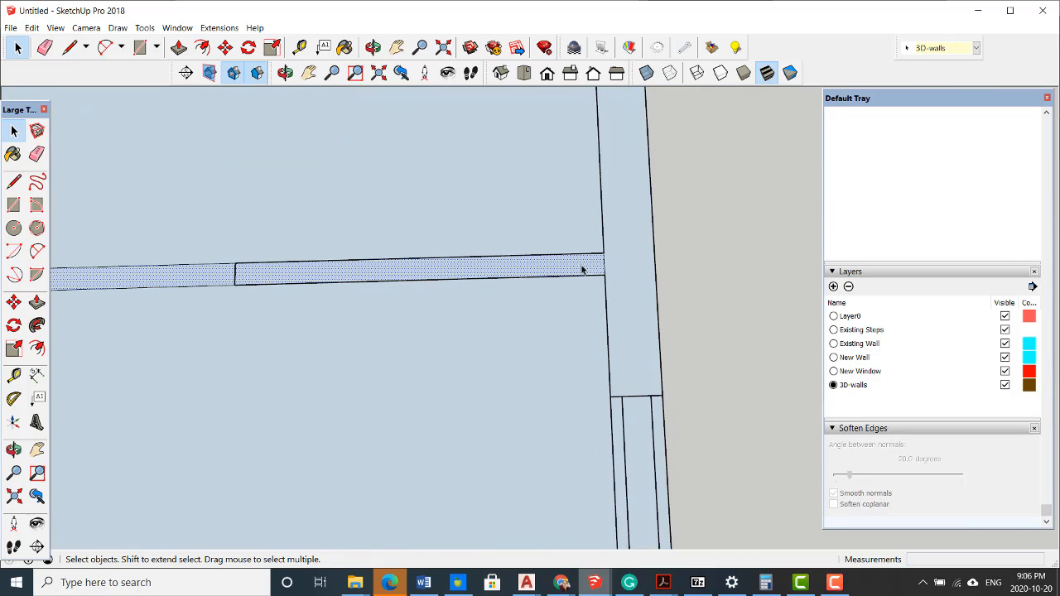
{"action": "left_click", "coordinate": [616, 270]}
{"action": "scroll", "coordinate": [608, 267], "scroll_direction": "up", "scroll_amount": 1}
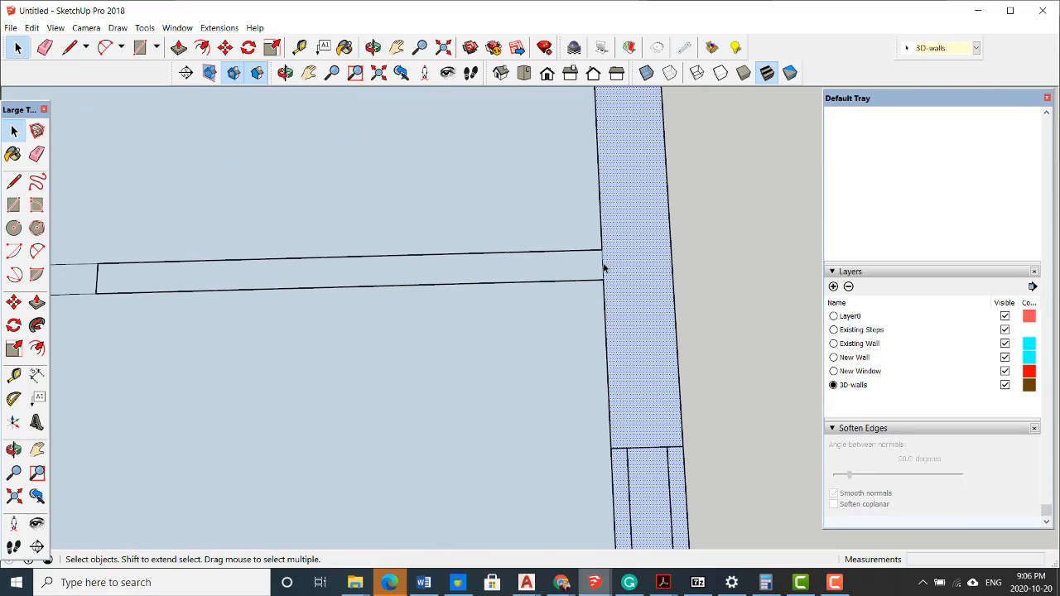
{"action": "left_click", "coordinate": [604, 268]}
{"action": "triple_click", "coordinate": [619, 273]}
{"action": "scroll", "coordinate": [623, 278], "scroll_direction": "down", "scroll_amount": 5}
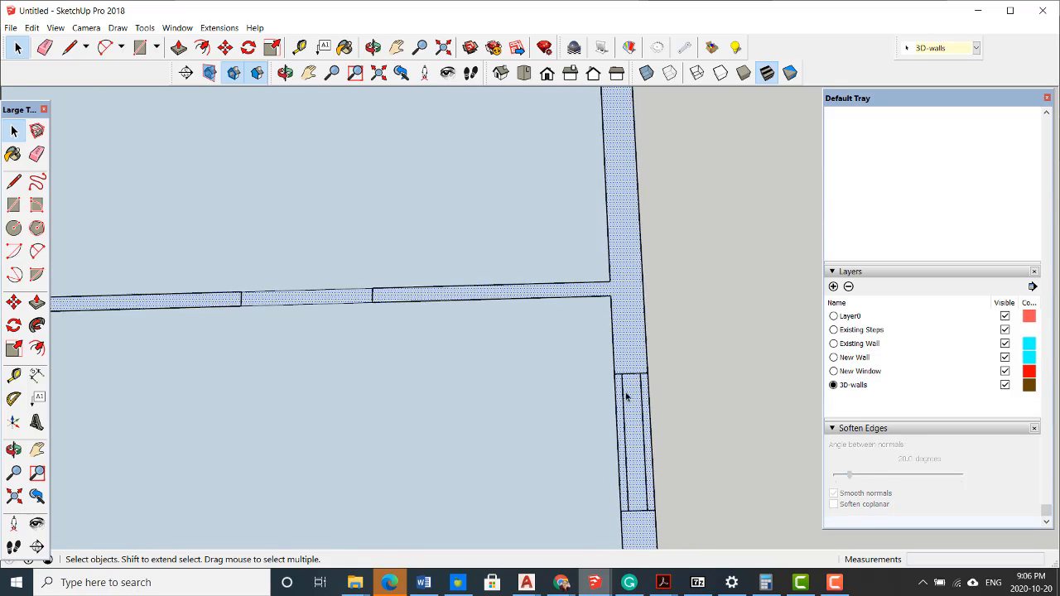
Delete the dividing edge at the upper-right corner between the top and right exterior walls, and select the merged face.
{"action": "scroll", "coordinate": [597, 229], "scroll_direction": "up", "scroll_amount": 5}
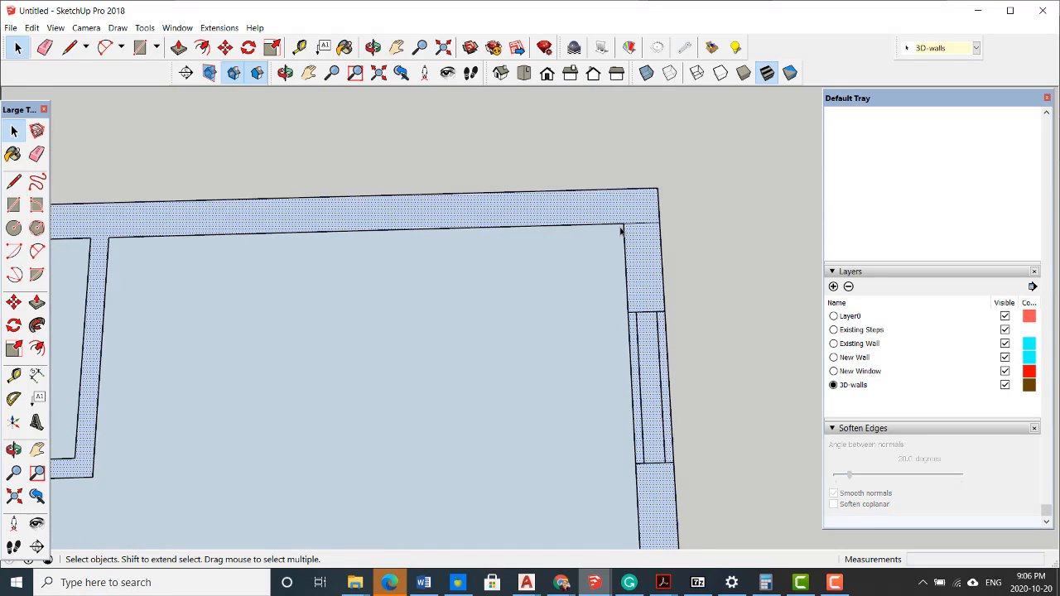
{"action": "left_click", "coordinate": [636, 225]}
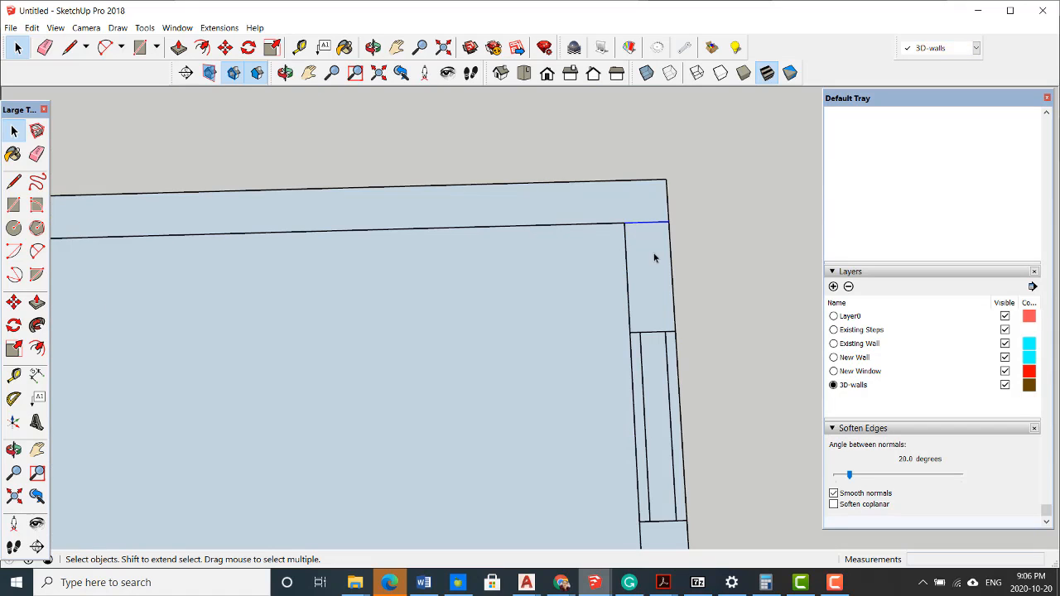
{"action": "triple_click", "coordinate": [654, 259]}
{"action": "scroll", "coordinate": [622, 220], "scroll_direction": "down", "scroll_amount": 8}
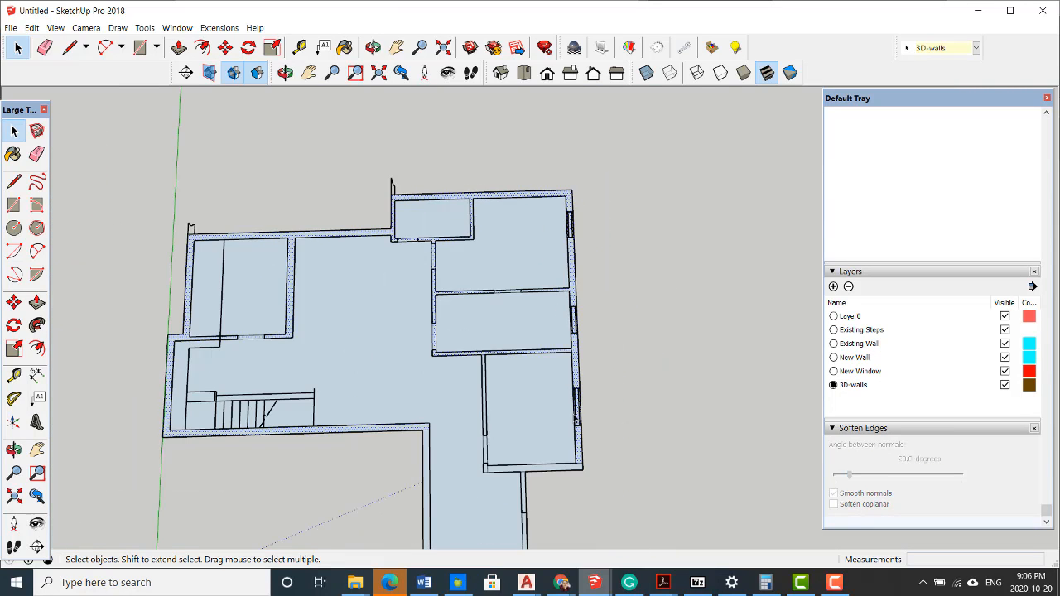
Delete the dividing edge at the lower-right room's outer corner between the right exterior wall and bottom wall, and select the merged face.
{"action": "scroll", "coordinate": [576, 418], "scroll_direction": "down", "scroll_amount": 3}
{"action": "scroll", "coordinate": [566, 351], "scroll_direction": "up", "scroll_amount": 10}
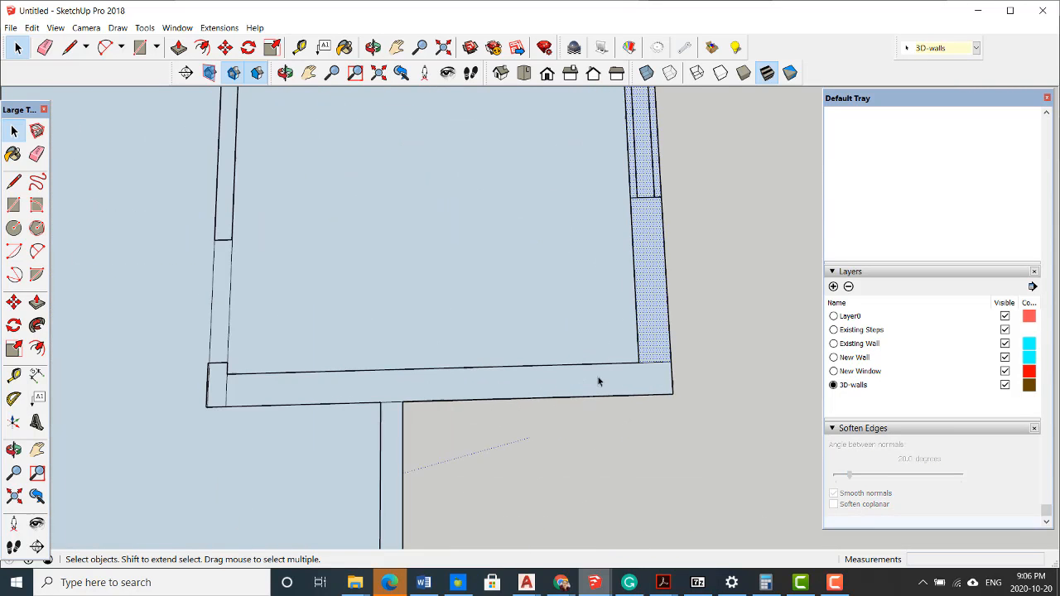
{"action": "scroll", "coordinate": [650, 373], "scroll_direction": "up", "scroll_amount": 2}
{"action": "left_click", "coordinate": [651, 373]}
{"action": "scroll", "coordinate": [654, 371], "scroll_direction": "up", "scroll_amount": 3}
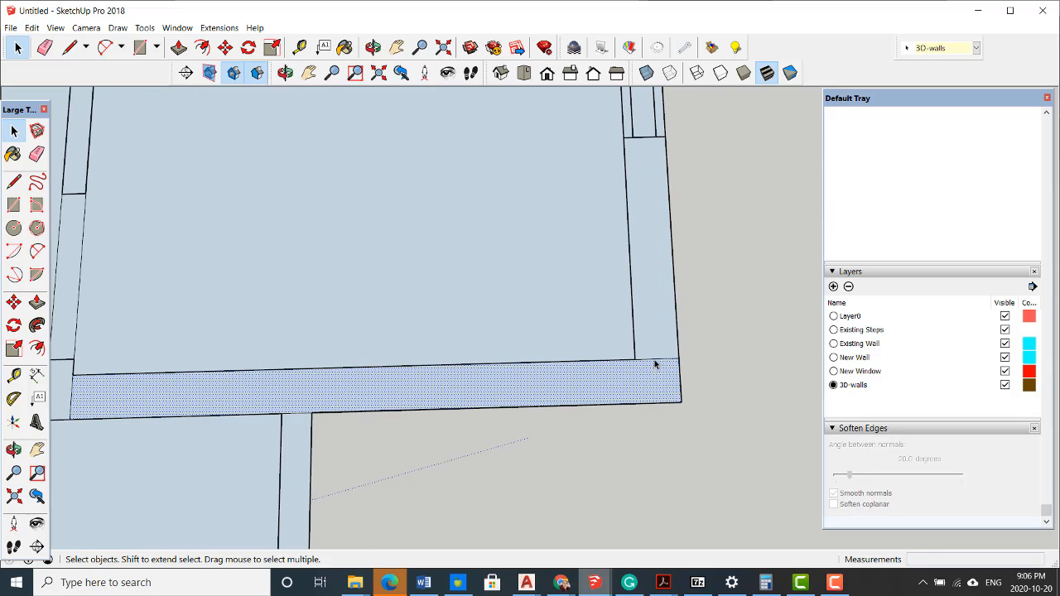
{"action": "left_click", "coordinate": [654, 361]}
{"action": "left_click", "coordinate": [654, 366]}
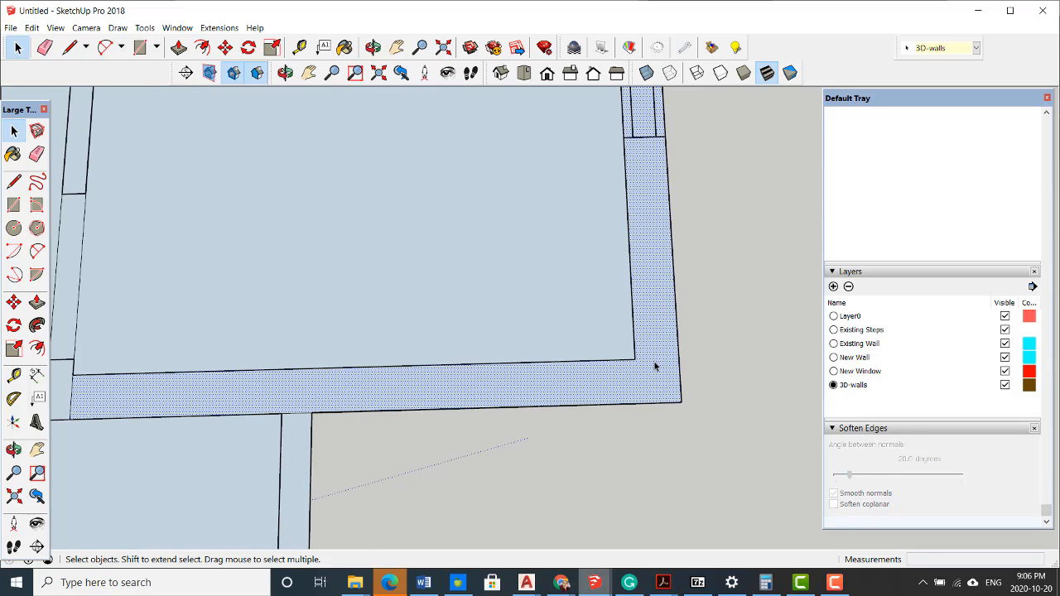
Delete the dividing edge between the lower-right room's bottom wall and its left partition, and select the merged face.
{"action": "scroll", "coordinate": [440, 385], "scroll_direction": "down", "scroll_amount": 2}
{"action": "scroll", "coordinate": [352, 391], "scroll_direction": "up", "scroll_amount": 2}
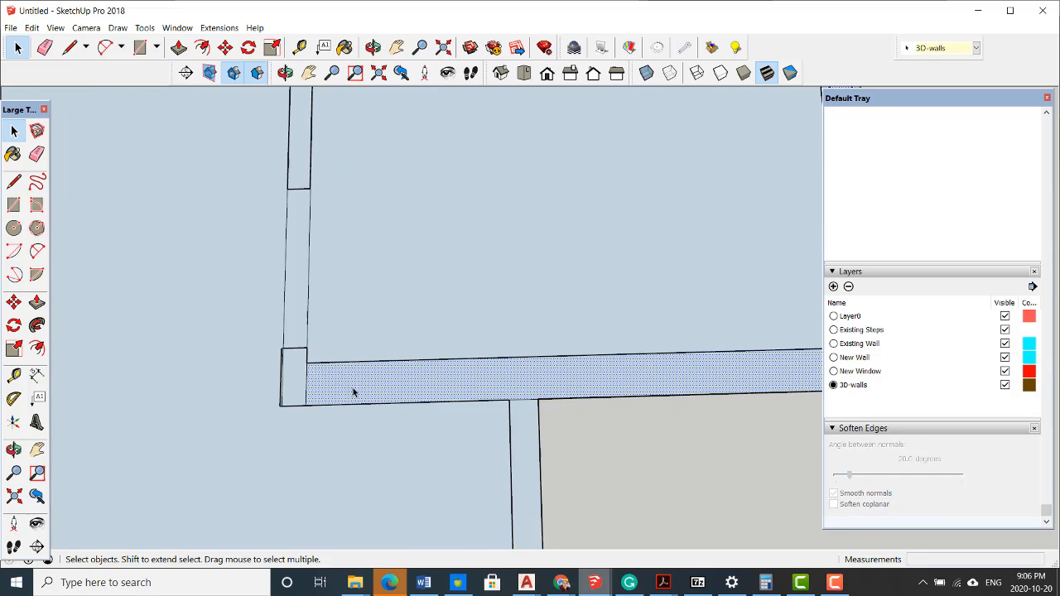
{"action": "triple_click", "coordinate": [304, 389]}
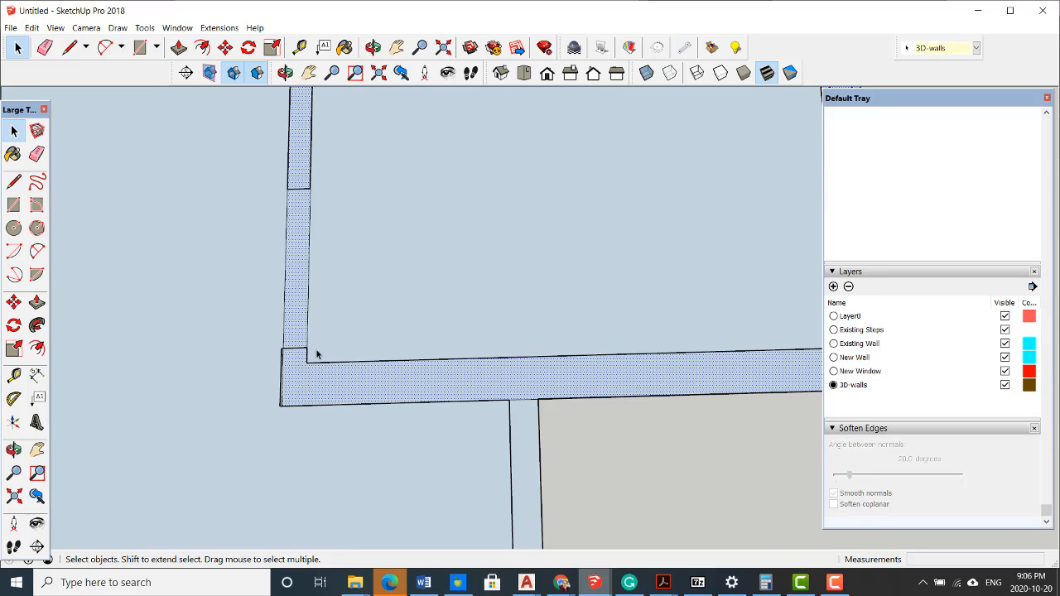
Examine how the wall face aligns with the base.dwg outline at both ends of the opening in the lower-right room's left partition.
{"action": "scroll", "coordinate": [308, 343], "scroll_direction": "up", "scroll_amount": 5}
{"action": "scroll", "coordinate": [291, 369], "scroll_direction": "down", "scroll_amount": 5}
{"action": "scroll", "coordinate": [302, 233], "scroll_direction": "up", "scroll_amount": 3}
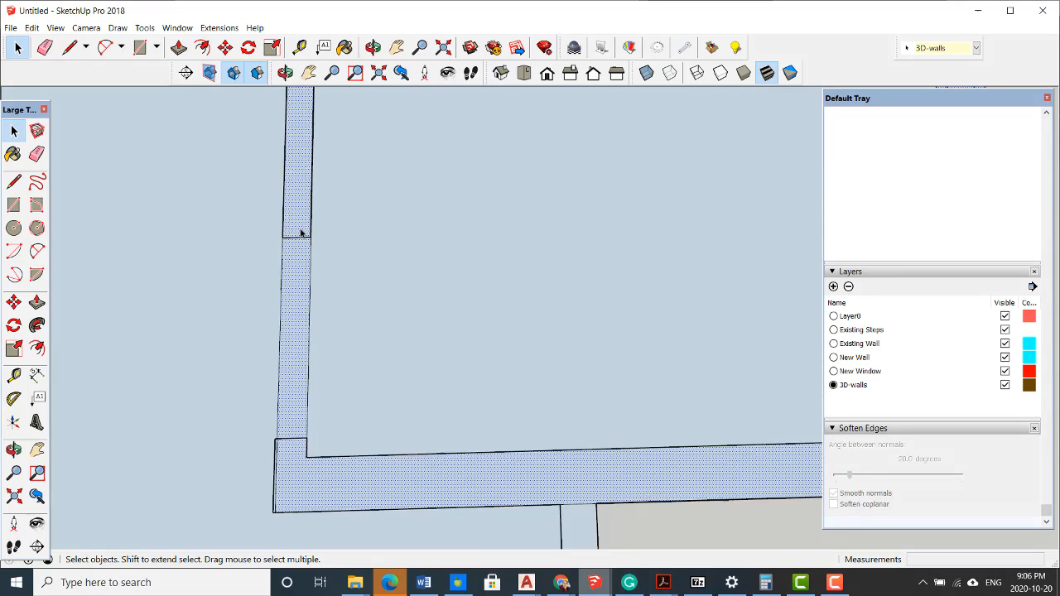
{"action": "scroll", "coordinate": [302, 233], "scroll_direction": "up", "scroll_amount": 8}
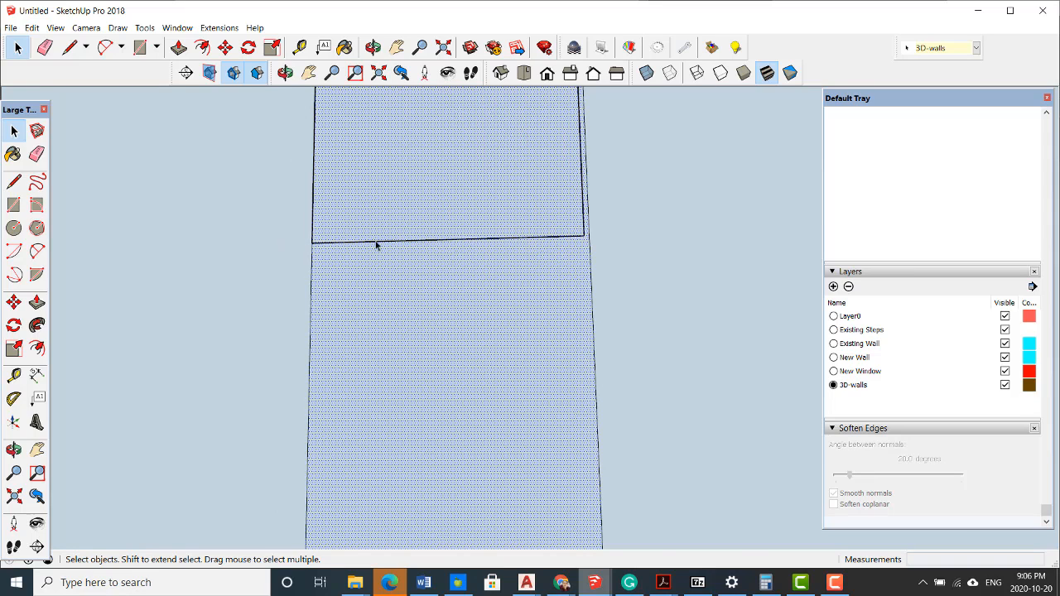
{"action": "scroll", "coordinate": [308, 246], "scroll_direction": "up", "scroll_amount": 5}
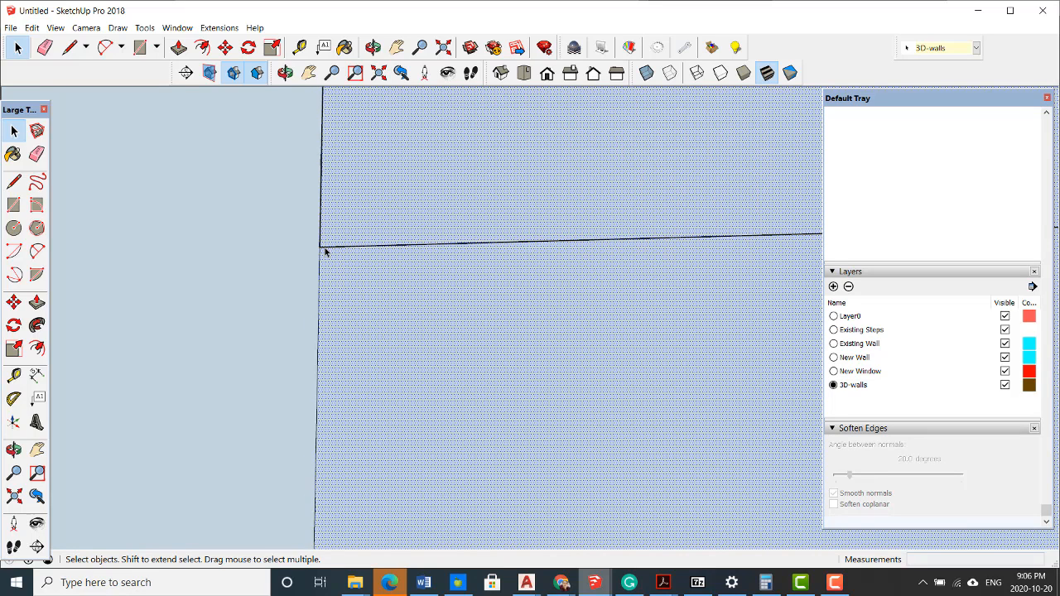
{"action": "scroll", "coordinate": [324, 248], "scroll_direction": "down", "scroll_amount": 4}
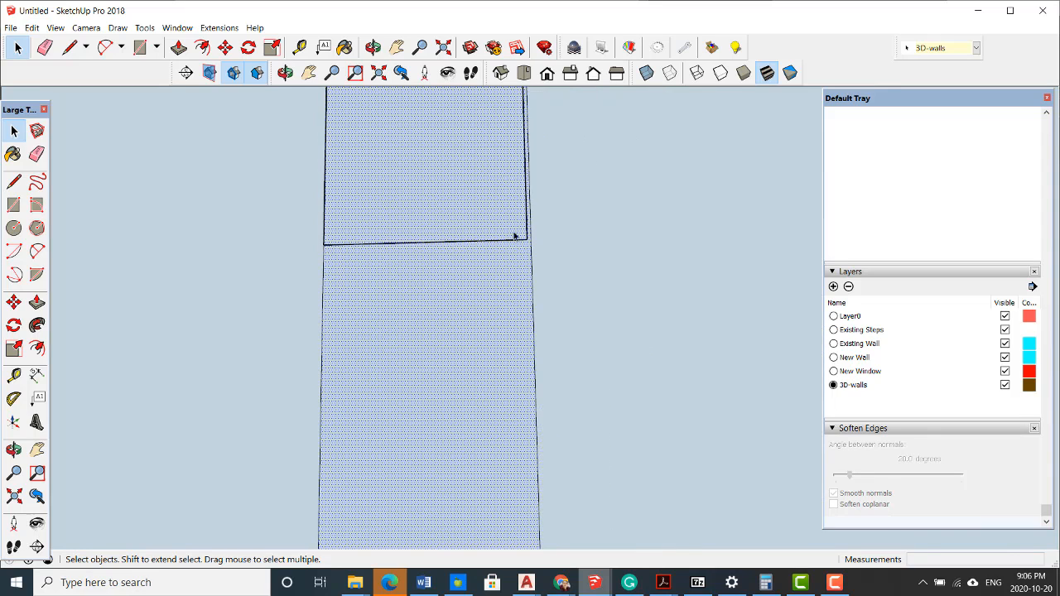
{"action": "scroll", "coordinate": [529, 248], "scroll_direction": "down", "scroll_amount": 6}
{"action": "scroll", "coordinate": [511, 395], "scroll_direction": "up", "scroll_amount": 2}
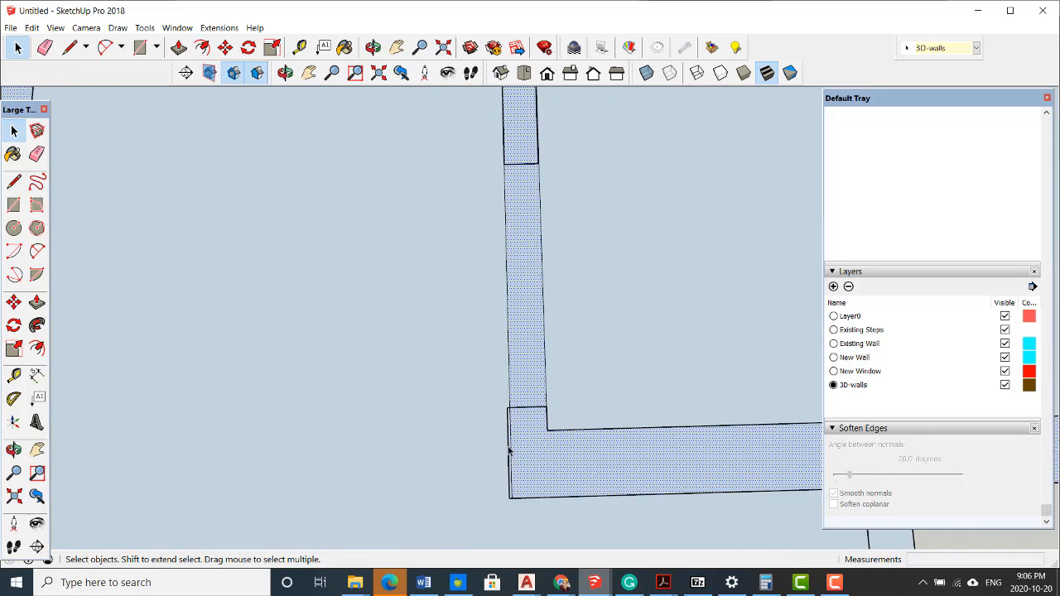
{"action": "scroll", "coordinate": [510, 430], "scroll_direction": "up", "scroll_amount": 3}
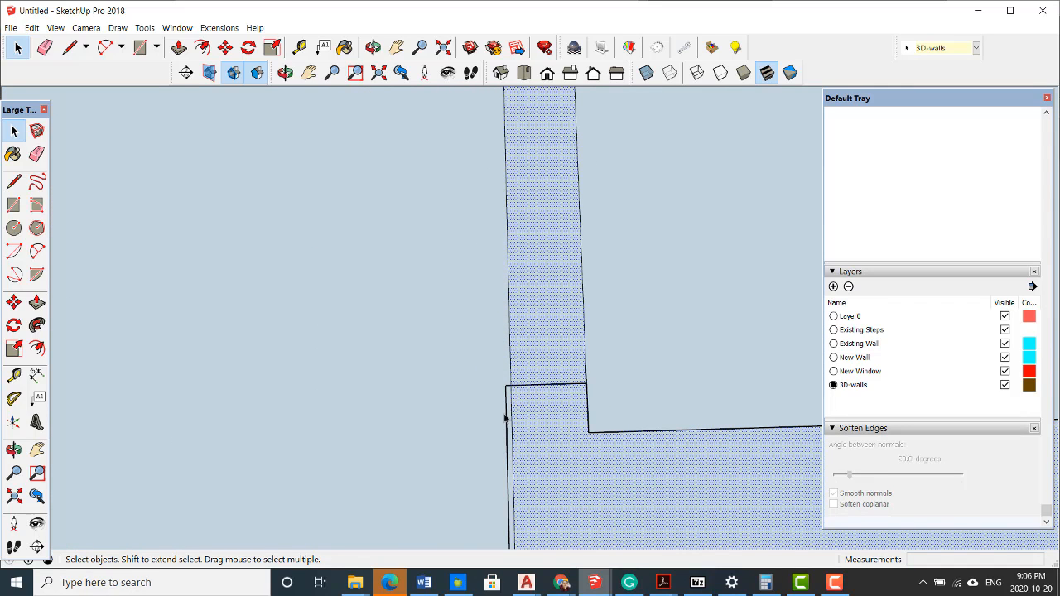
{"action": "scroll", "coordinate": [520, 398], "scroll_direction": "up", "scroll_amount": 1}
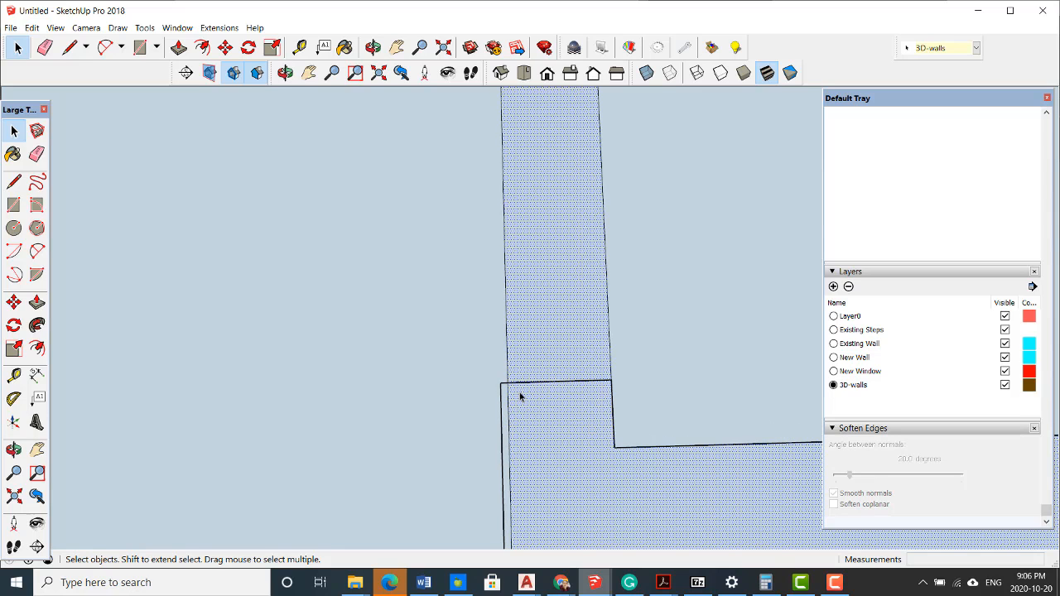
{"action": "scroll", "coordinate": [549, 407], "scroll_direction": "down", "scroll_amount": 2}
{"action": "scroll", "coordinate": [549, 415], "scroll_direction": "down", "scroll_amount": 2}
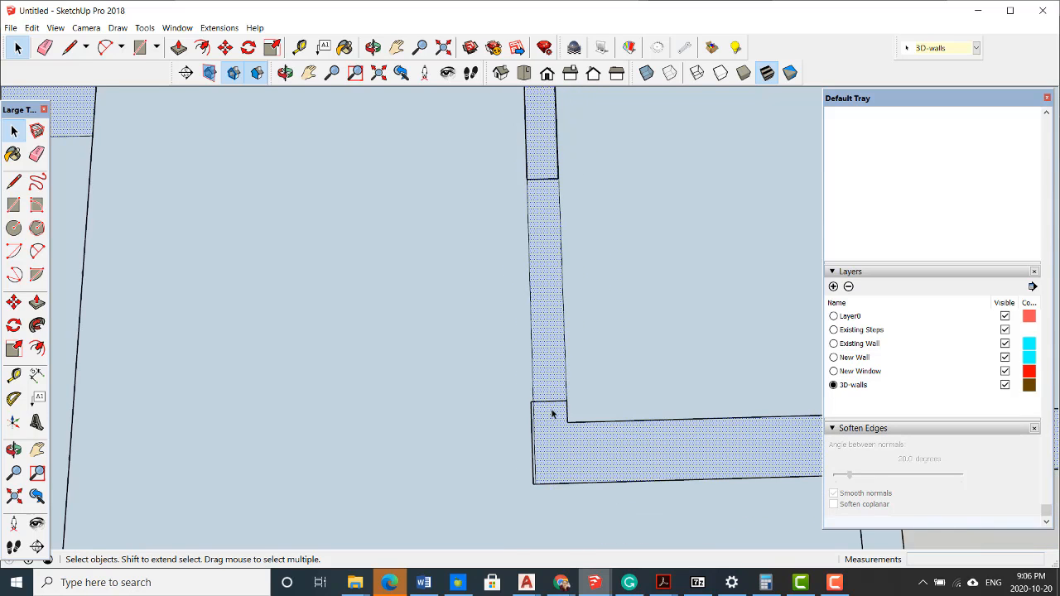
{"action": "middle_click_drag", "start_coordinate": [582, 346], "coordinate": [591, 378]}
{"action": "scroll", "coordinate": [522, 418], "scroll_direction": "up", "scroll_amount": 3}
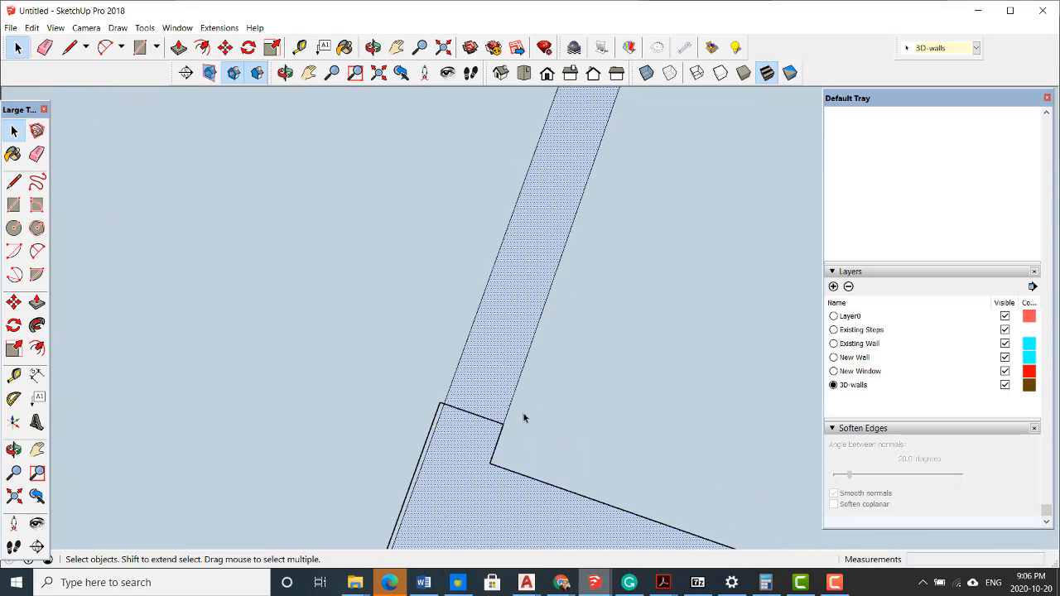
{"action": "scroll", "coordinate": [501, 438], "scroll_direction": "down", "scroll_amount": 3}
{"action": "scroll", "coordinate": [604, 187], "scroll_direction": "up", "scroll_amount": 3}
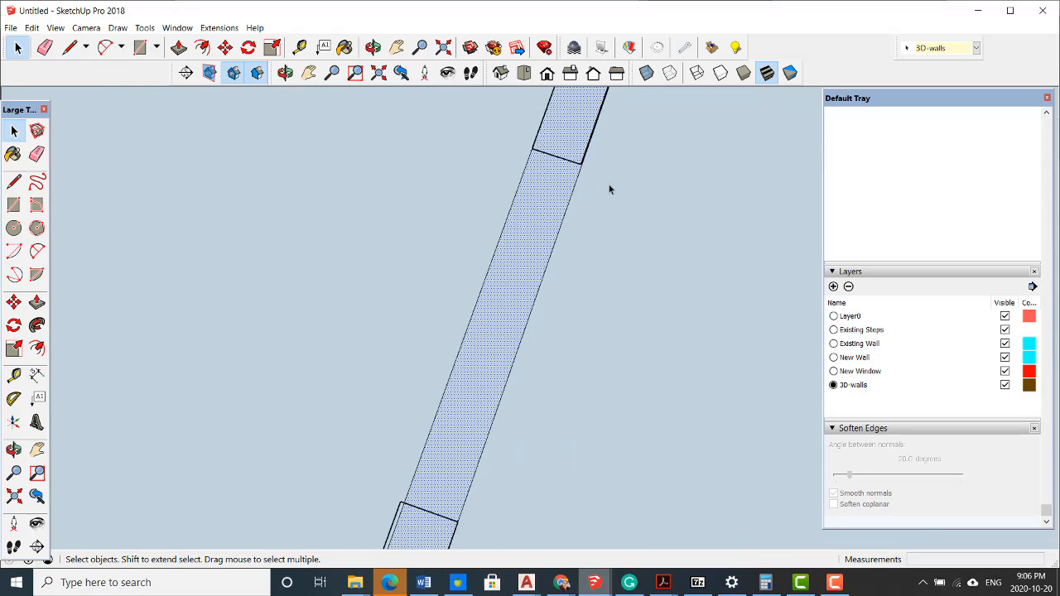
{"action": "scroll", "coordinate": [568, 161], "scroll_direction": "up", "scroll_amount": 3}
{"action": "scroll", "coordinate": [588, 157], "scroll_direction": "down", "scroll_amount": 3}
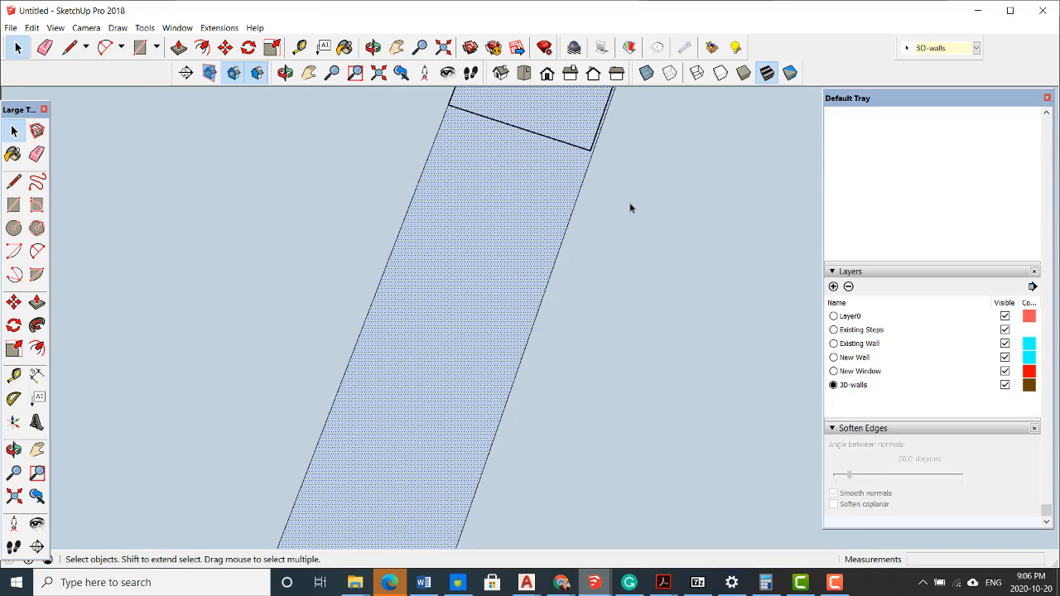
{"action": "scroll", "coordinate": [494, 133], "scroll_direction": "up", "scroll_amount": 5}
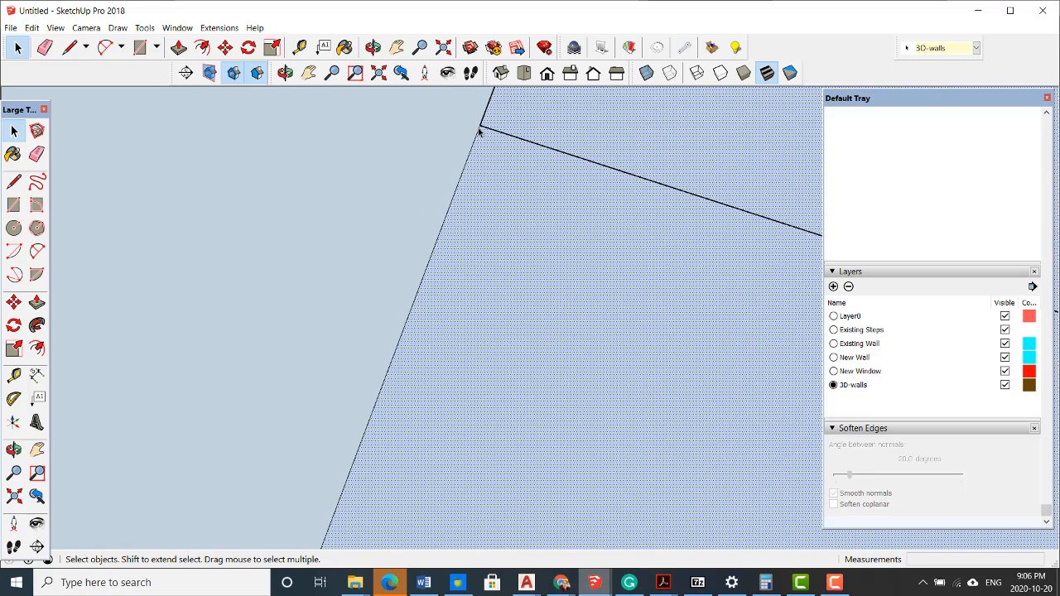
{"action": "scroll", "coordinate": [510, 143], "scroll_direction": "down", "scroll_amount": 6}
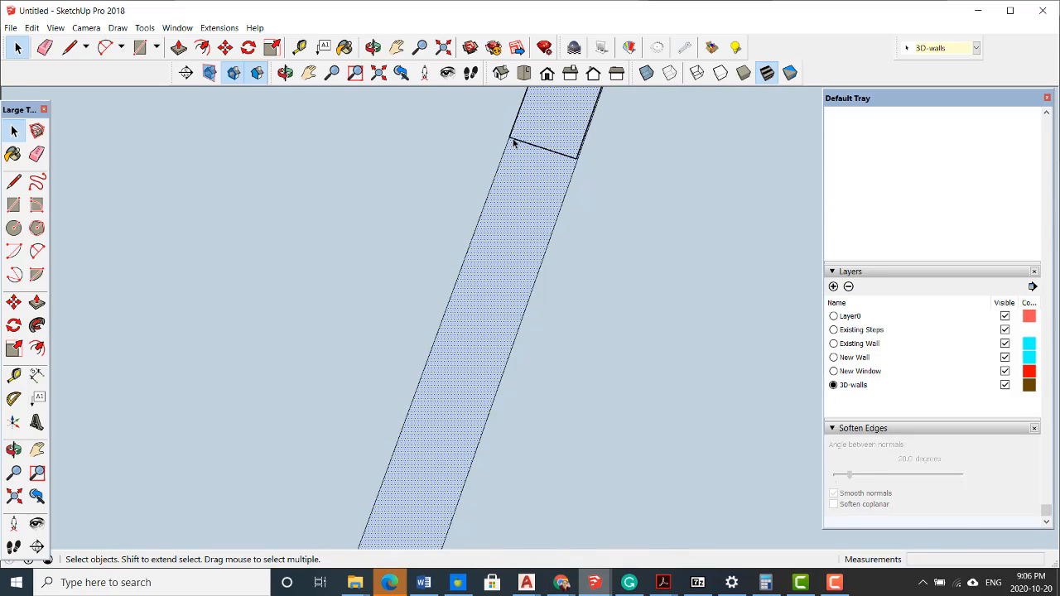
{"action": "scroll", "coordinate": [462, 289], "scroll_direction": "down", "scroll_amount": 6}
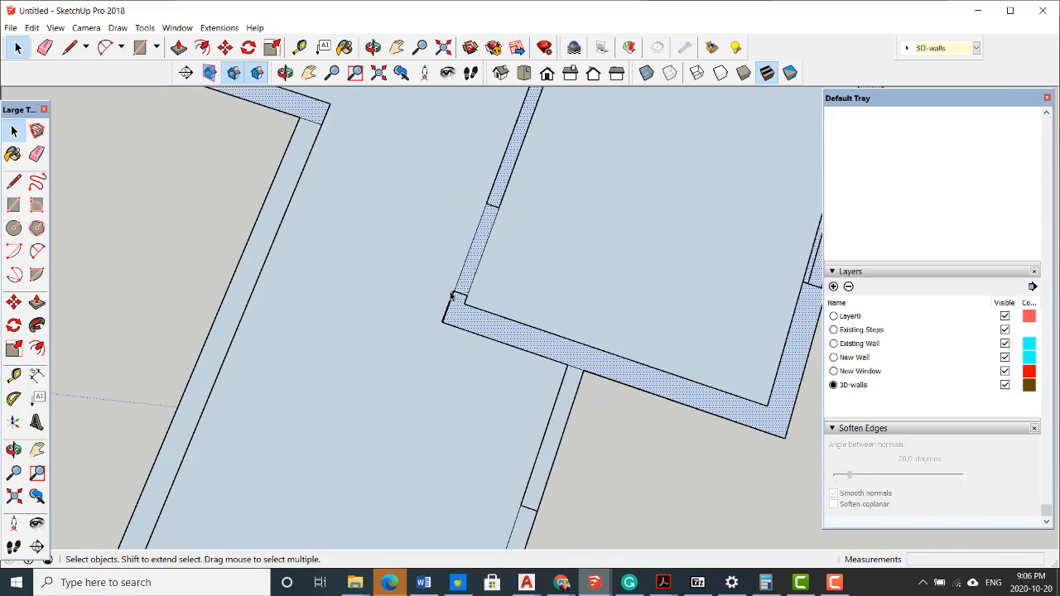
Delete the dividing edge where the bottom room's right wall meets the lower-right room's bottom wall, and select the merged face.
{"action": "scroll", "coordinate": [517, 384], "scroll_direction": "up", "scroll_amount": 6}
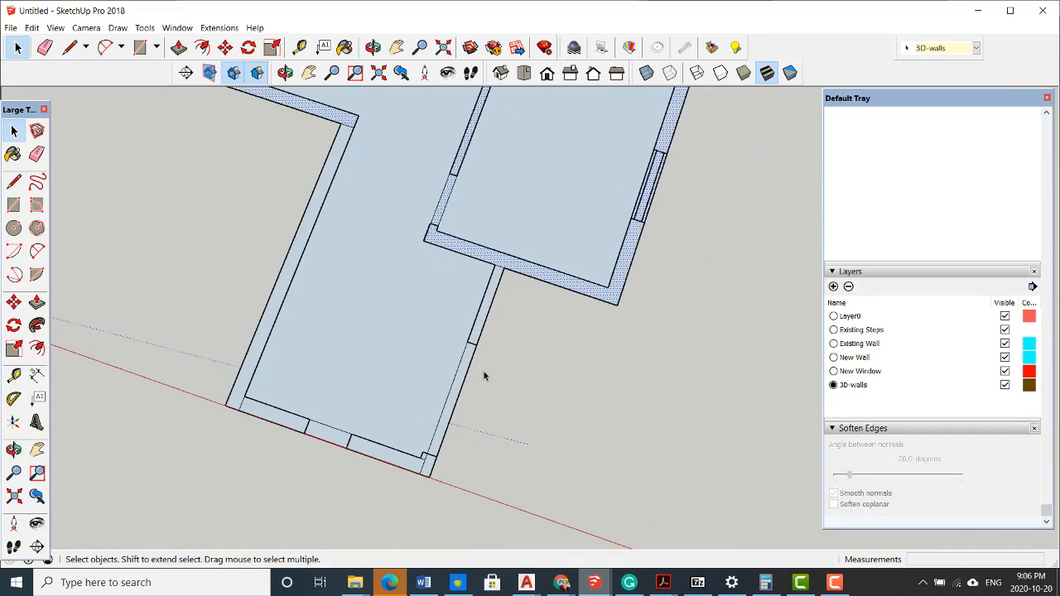
{"action": "left_click", "coordinate": [522, 158]}
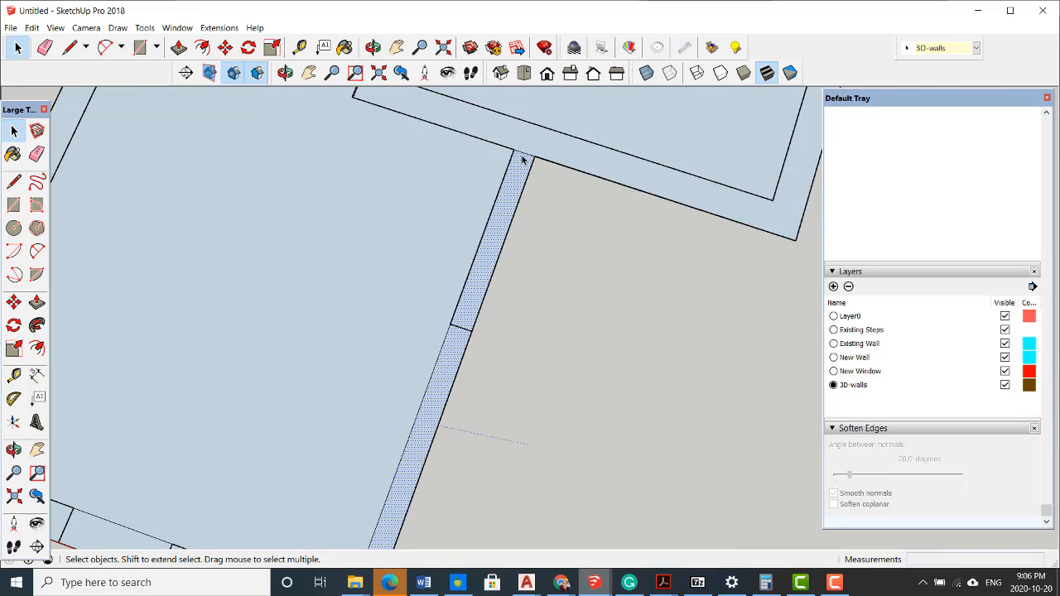
{"action": "scroll", "coordinate": [523, 156], "scroll_direction": "up", "scroll_amount": 2}
{"action": "left_click", "coordinate": [522, 147]}
{"action": "left_click", "coordinate": [520, 169]}
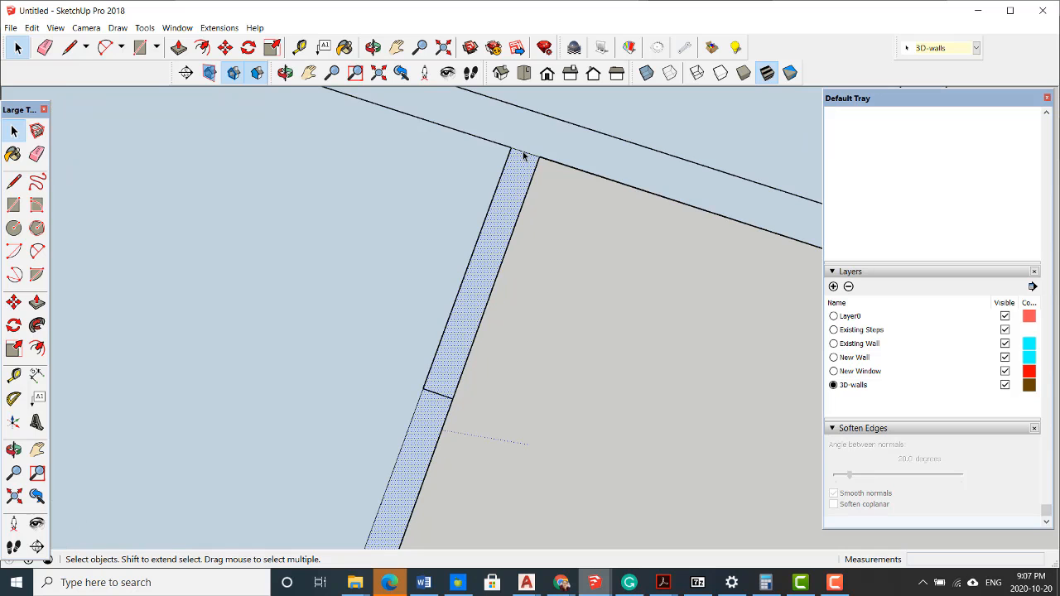
{"action": "left_click", "coordinate": [524, 156]}
{"action": "left_click", "coordinate": [524, 153]}
{"action": "scroll", "coordinate": [540, 159], "scroll_direction": "down", "scroll_amount": 6}
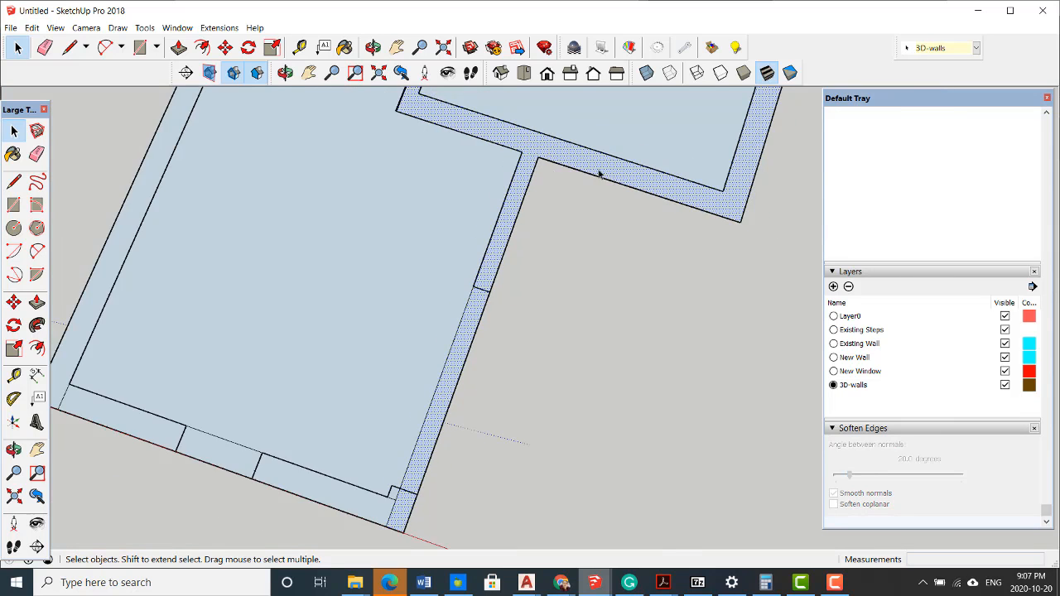
Delete the dividing edge between the right and bottom walls at the bottom room's lower-right corner.
{"action": "scroll", "coordinate": [508, 372], "scroll_direction": "up", "scroll_amount": 7}
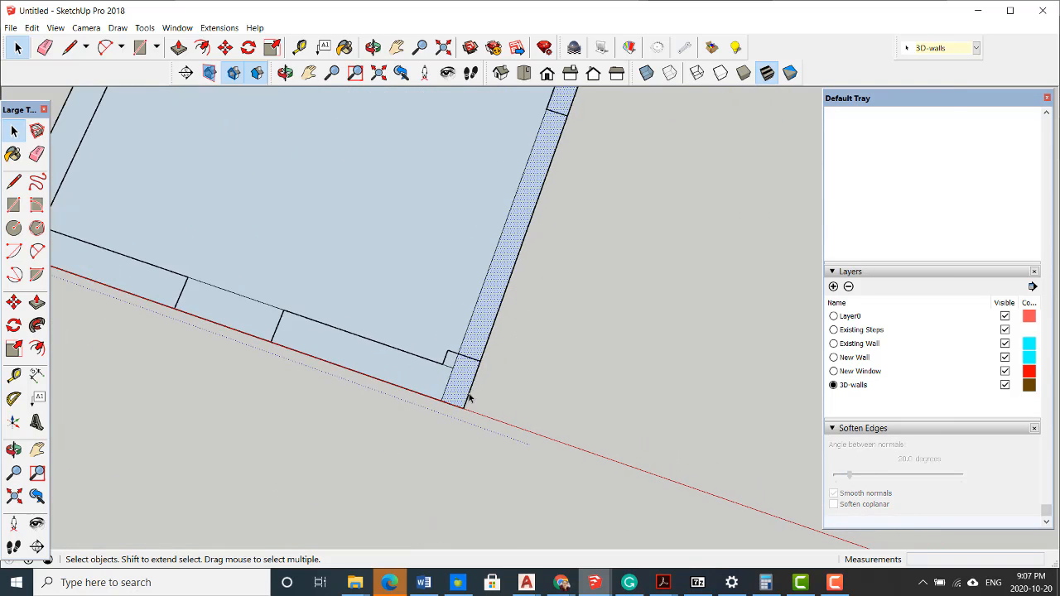
{"action": "left_click", "coordinate": [474, 336]}
{"action": "scroll", "coordinate": [474, 348], "scroll_direction": "up", "scroll_amount": 1}
{"action": "scroll", "coordinate": [456, 343], "scroll_direction": "up", "scroll_amount": 1}
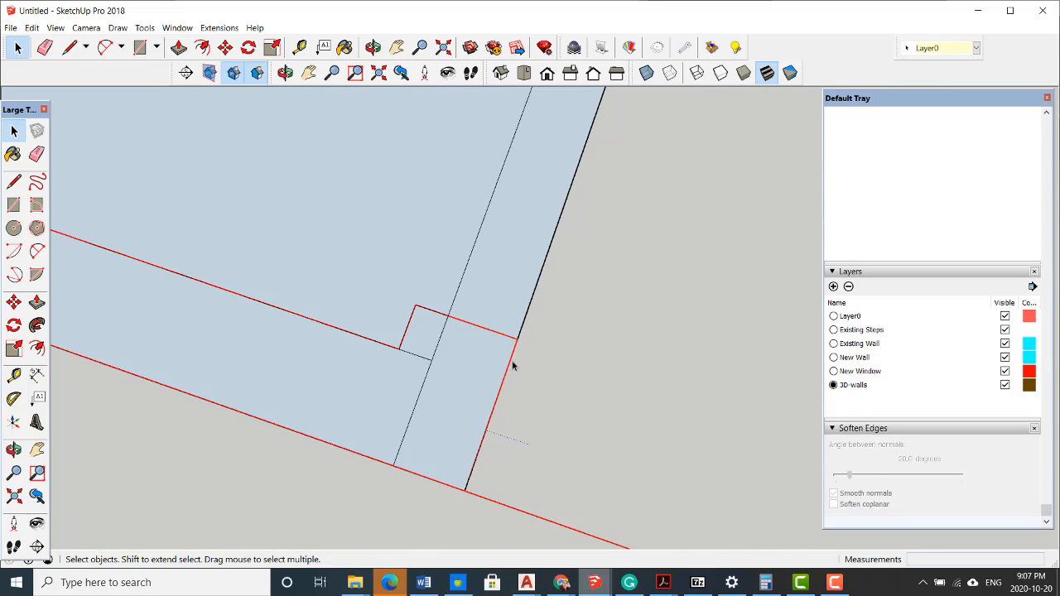
{"action": "left_click", "coordinate": [473, 355]}
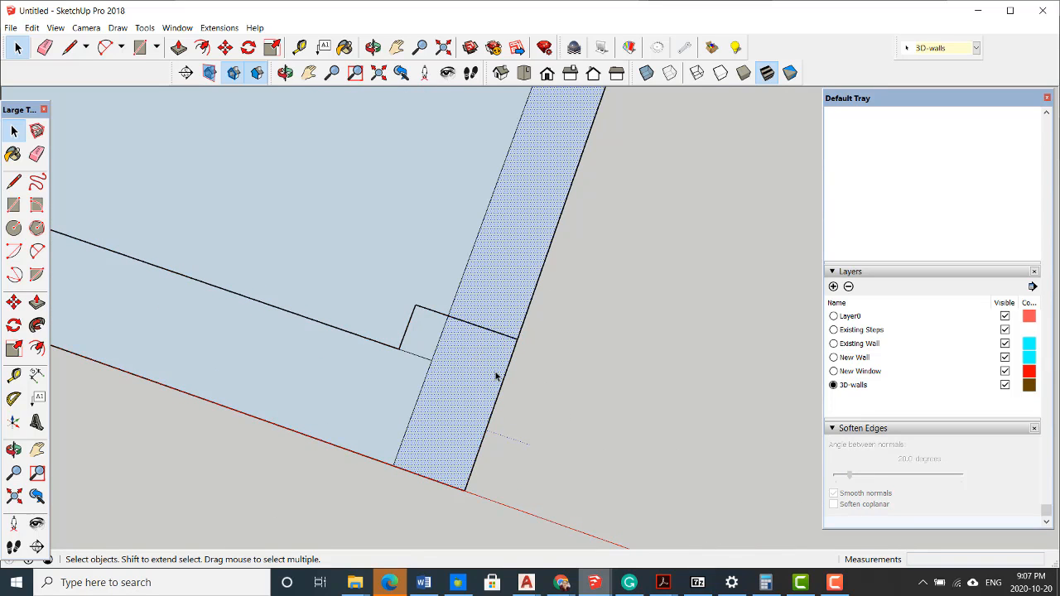
{"action": "left_click", "coordinate": [422, 401]}
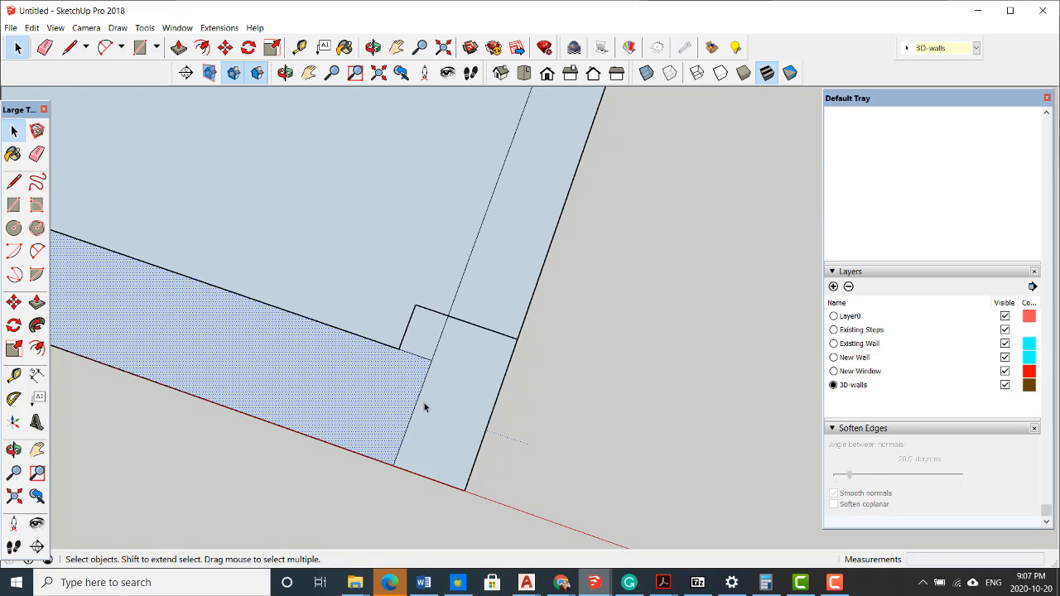
{"action": "left_click", "coordinate": [422, 407]}
{"action": "key", "text": "Delete"}
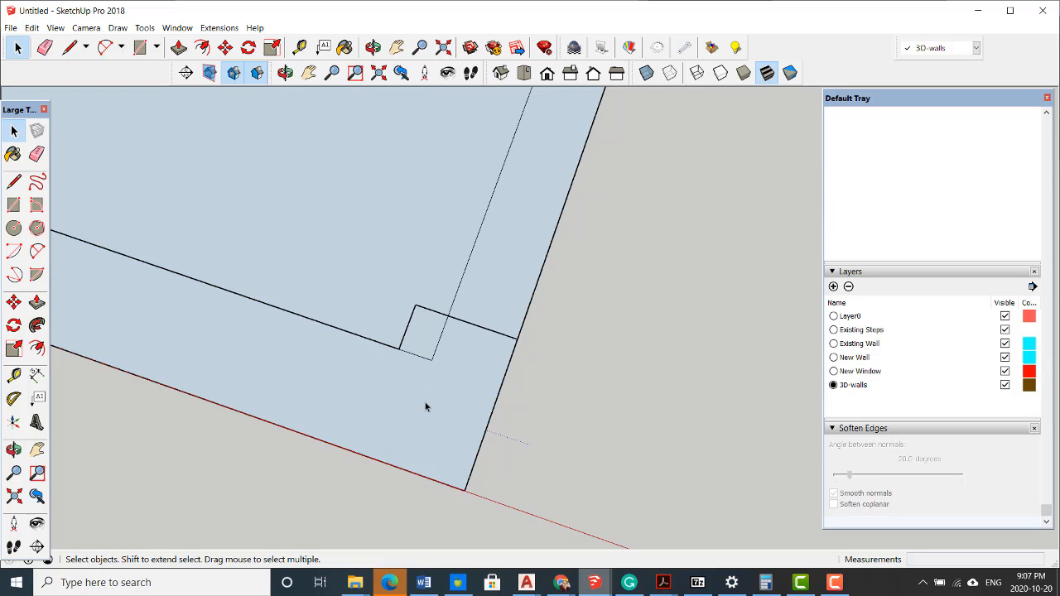
Delete the two short leftover edges inside the bottom room's lower-right corner, and select the merged wall face.
{"action": "scroll", "coordinate": [429, 369], "scroll_direction": "up", "scroll_amount": 1}
{"action": "left_click", "coordinate": [431, 364]}
{"action": "left_click", "coordinate": [426, 359]}
{"action": "left_click", "coordinate": [422, 360]}
{"action": "left_click", "coordinate": [422, 358]}
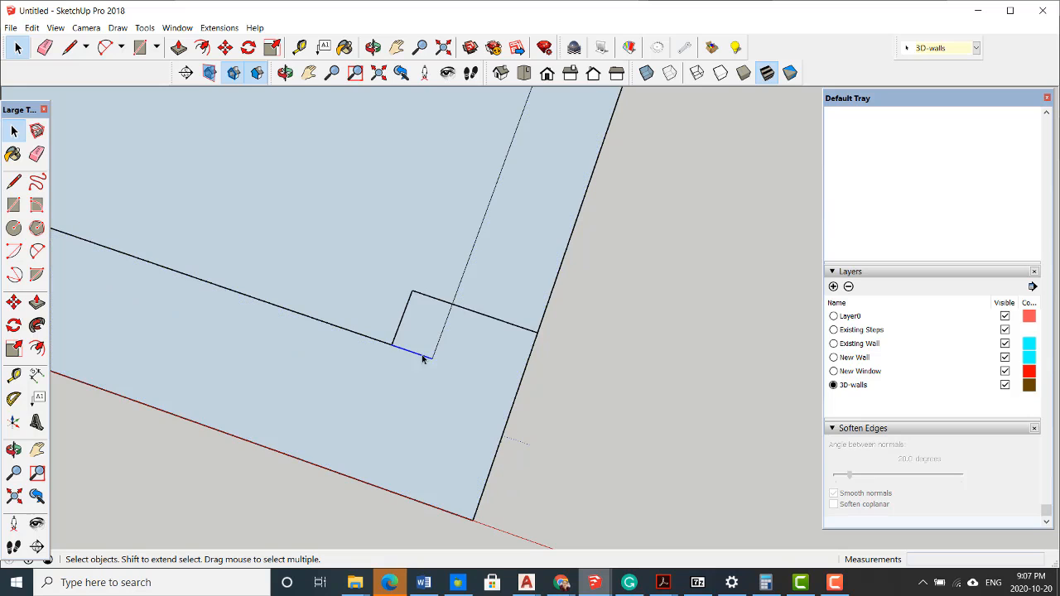
{"action": "key", "text": "Delete"}
{"action": "left_click", "coordinate": [434, 352]}
{"action": "left_click", "coordinate": [436, 352]}
{"action": "key", "text": "Delete"}
{"action": "left_click", "coordinate": [454, 369]}
{"action": "scroll", "coordinate": [492, 377], "scroll_direction": "down", "scroll_amount": 2}
{"action": "scroll", "coordinate": [584, 394], "scroll_direction": "down", "scroll_amount": 4}
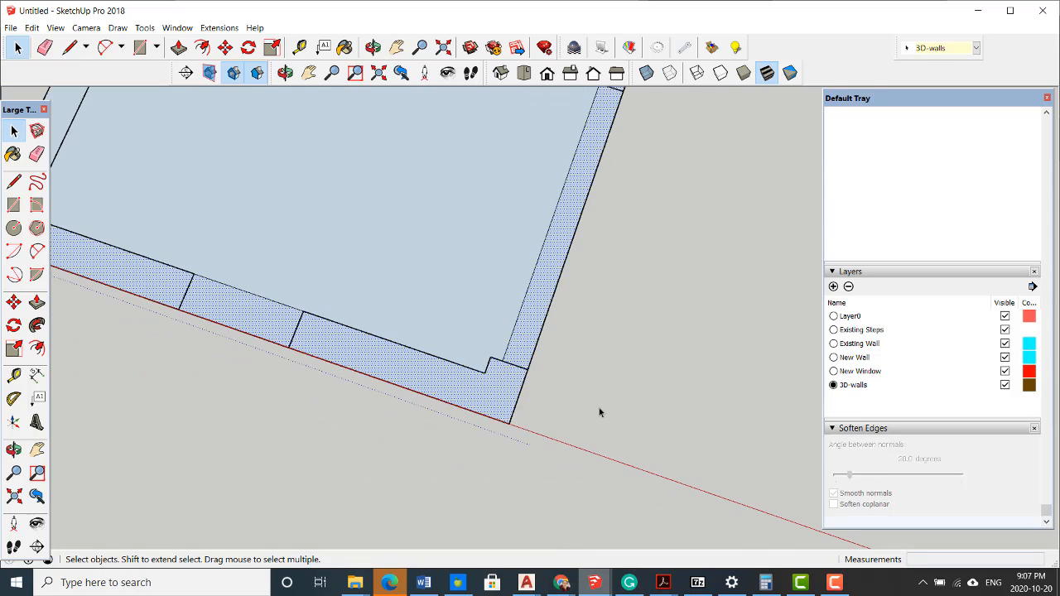
Delete the dividing edge between the left and bottom walls at the bottom room's lower-left corner, and select the merged face.
{"action": "scroll", "coordinate": [540, 406], "scroll_direction": "down", "scroll_amount": 2}
{"action": "scroll", "coordinate": [313, 327], "scroll_direction": "up", "scroll_amount": 2}
{"action": "scroll", "coordinate": [311, 330], "scroll_direction": "up", "scroll_amount": 2}
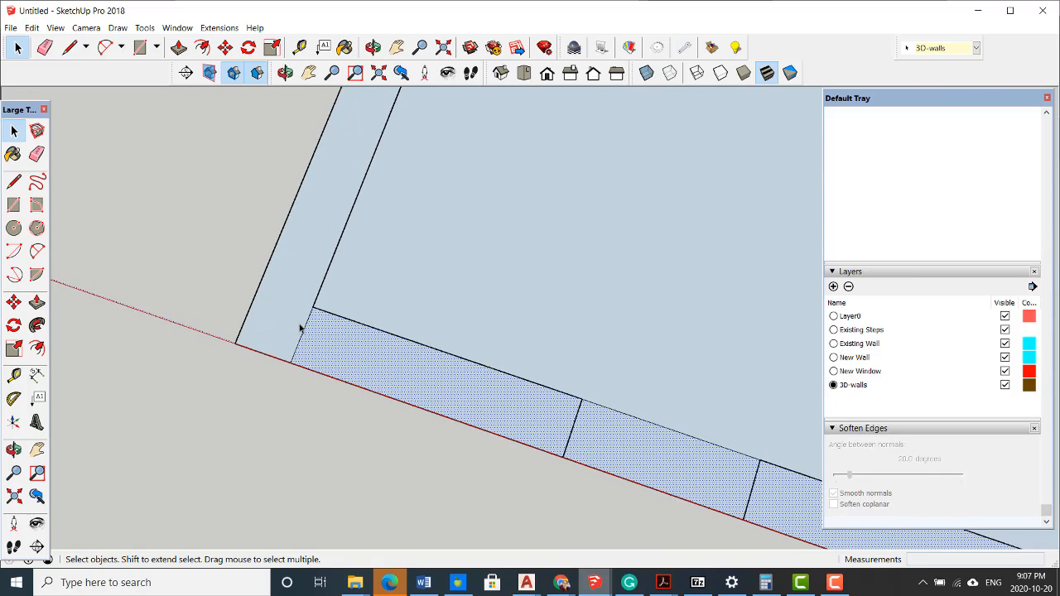
{"action": "left_click", "coordinate": [296, 331]}
{"action": "scroll", "coordinate": [302, 335], "scroll_direction": "up", "scroll_amount": 1}
{"action": "left_click", "coordinate": [302, 337]}
{"action": "key", "text": "Delete"}
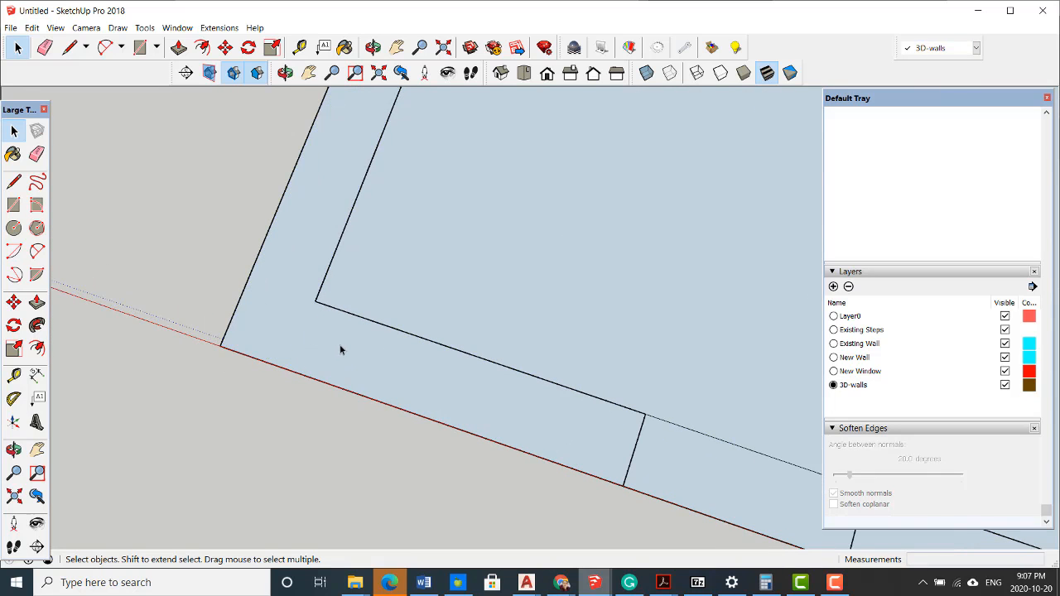
{"action": "left_click", "coordinate": [348, 356]}
Examine the selected wall face around the whole floor plan, including the walls by the stairs, for remaining divisions.
{"action": "scroll", "coordinate": [431, 427], "scroll_direction": "down", "scroll_amount": 8}
{"action": "scroll", "coordinate": [505, 427], "scroll_direction": "down", "scroll_amount": 2}
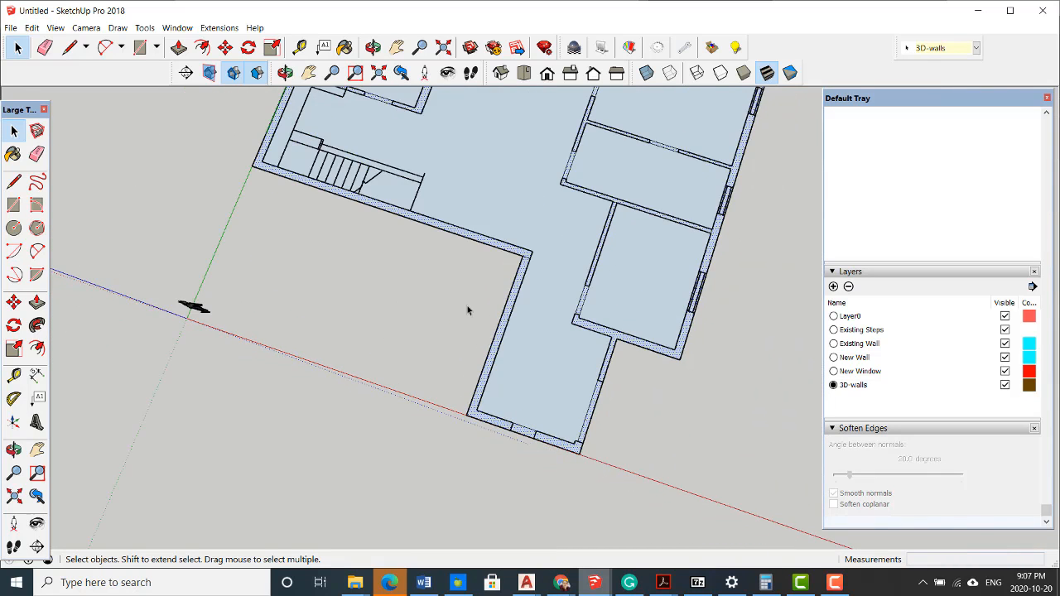
{"action": "middle_click_drag", "start_coordinate": [428, 250], "coordinate": [546, 303]}
{"action": "scroll", "coordinate": [466, 289], "scroll_direction": "down", "scroll_amount": 3}
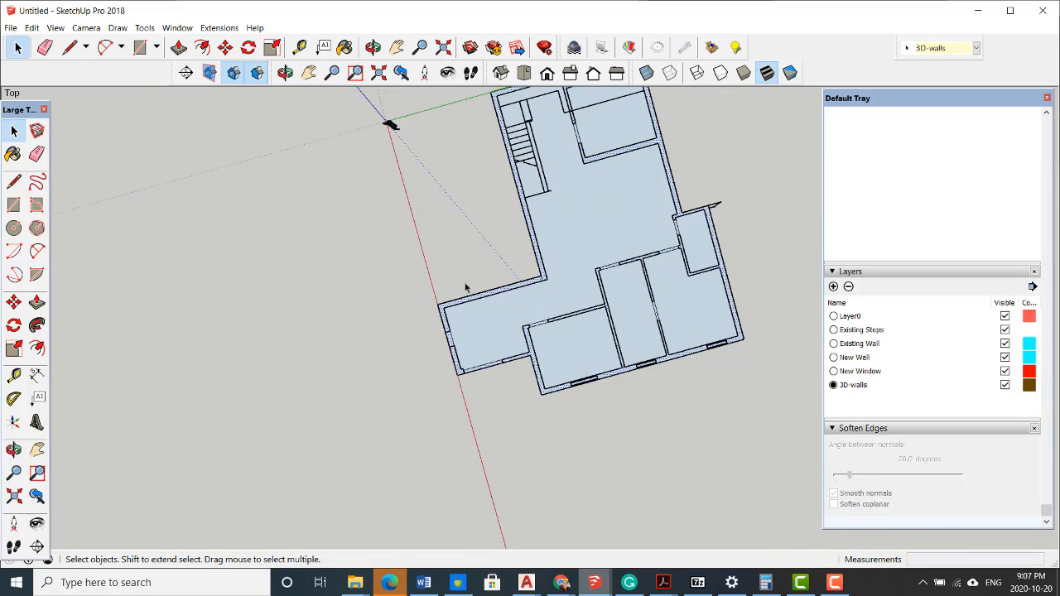
{"action": "middle_click_drag", "start_coordinate": [466, 289], "coordinate": [625, 306]}
{"action": "scroll", "coordinate": [625, 306], "scroll_direction": "up", "scroll_amount": 8}
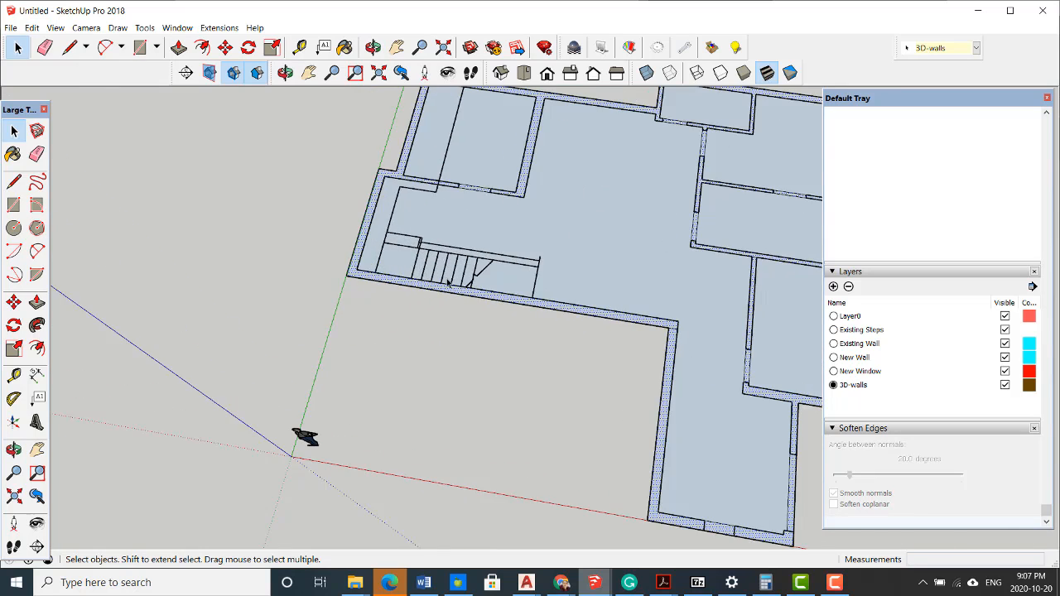
{"action": "middle_click_drag", "start_coordinate": [532, 291], "coordinate": [531, 291]}
{"action": "scroll", "coordinate": [438, 297], "scroll_direction": "up", "scroll_amount": 3}
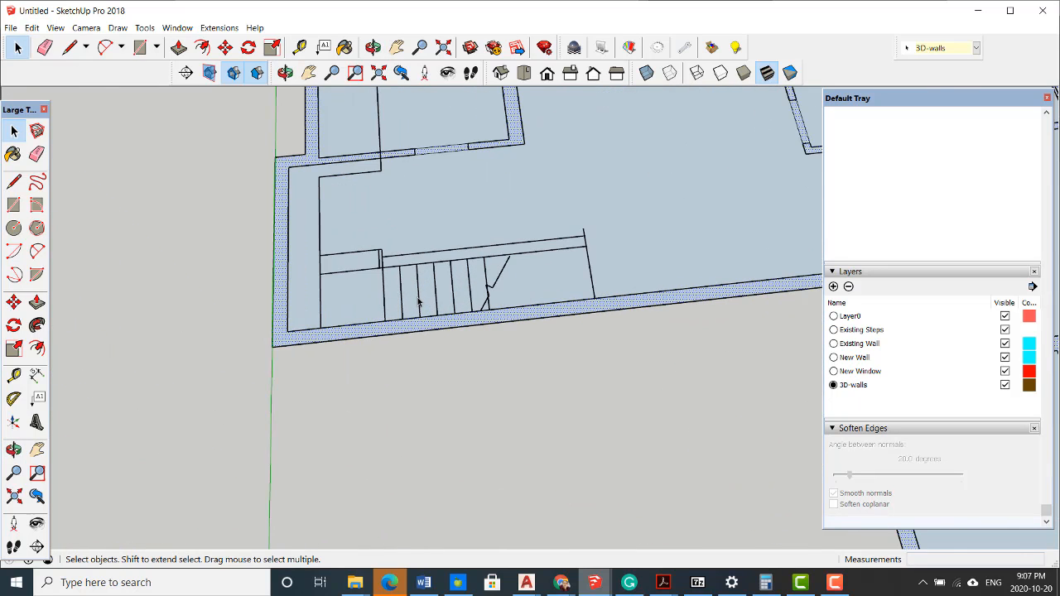
{"action": "scroll", "coordinate": [419, 303], "scroll_direction": "down", "scroll_amount": 6}
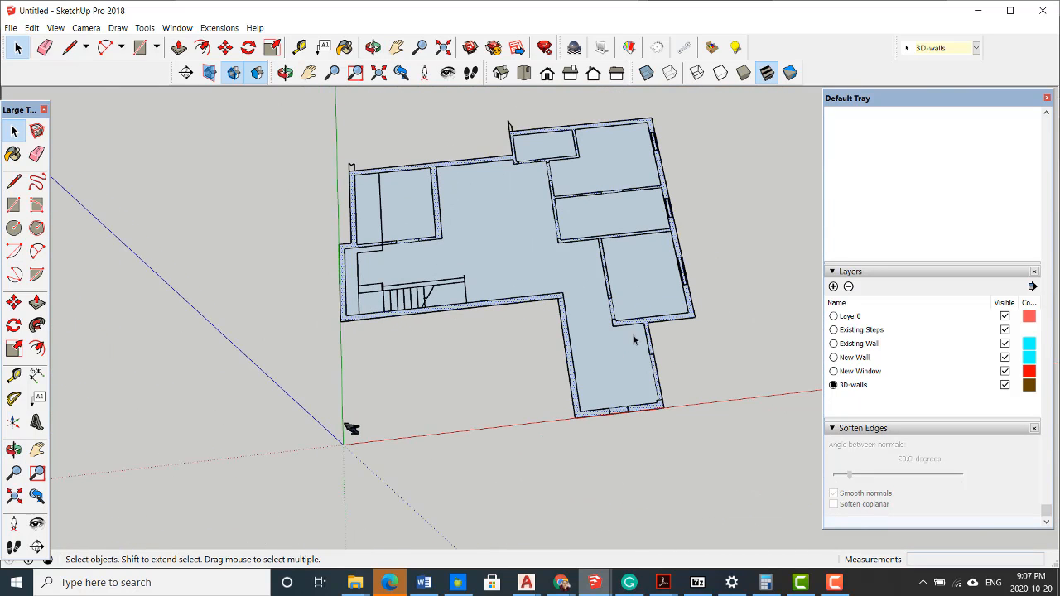
{"action": "middle_click_drag", "start_coordinate": [633, 340], "coordinate": [563, 314]}
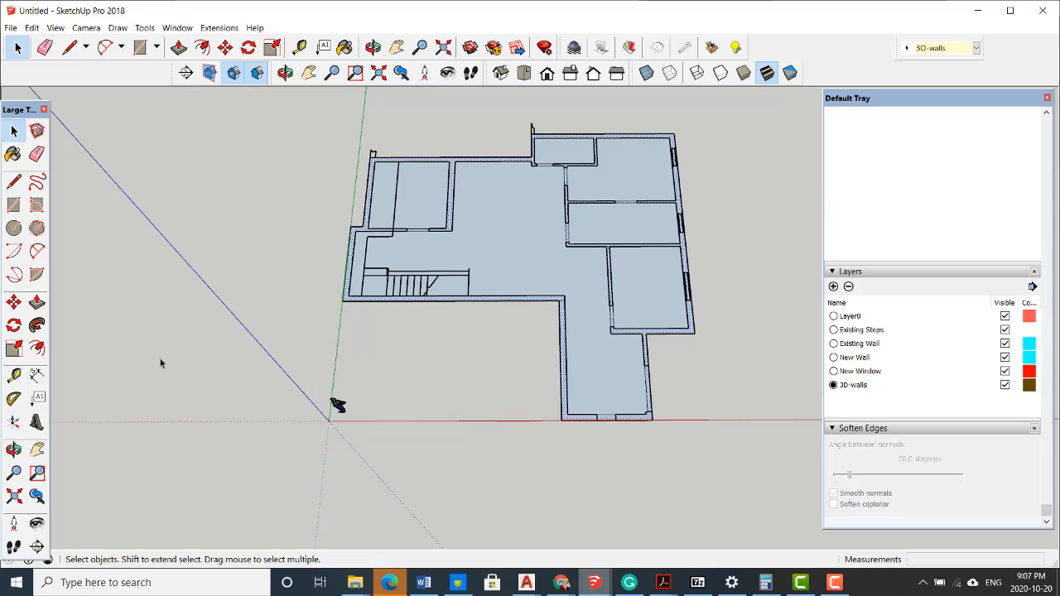
Extrude the merged wall face upward with Push/Pull to a height of 90 inches.
{"action": "left_click", "coordinate": [37, 303]}
{"action": "scroll", "coordinate": [361, 303], "scroll_direction": "up", "scroll_amount": 4}
{"action": "scroll", "coordinate": [352, 299], "scroll_direction": "up", "scroll_amount": 2}
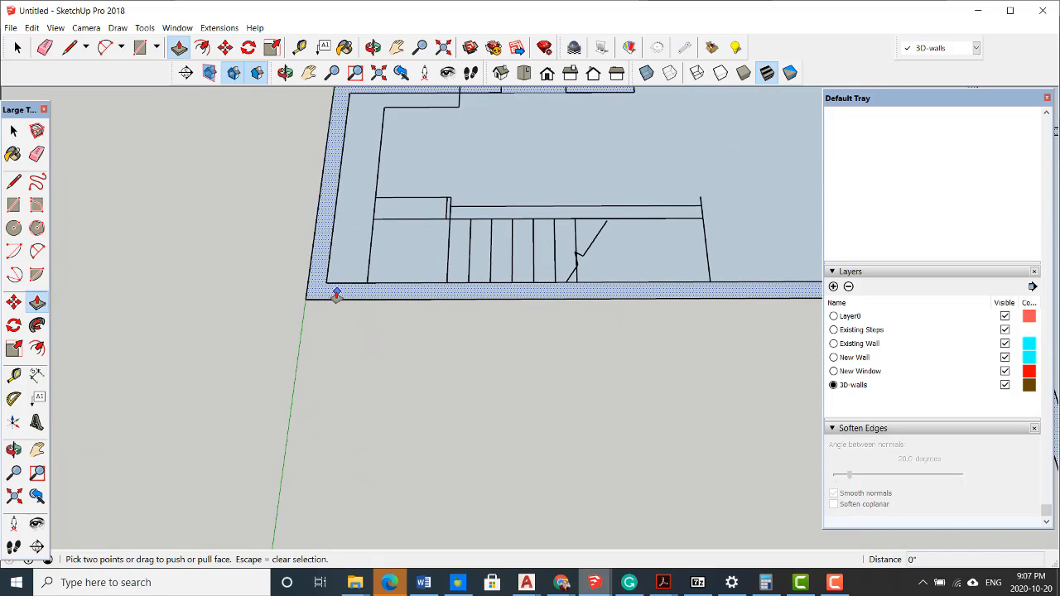
{"action": "left_click", "coordinate": [334, 293]}
{"action": "scroll", "coordinate": [312, 207], "scroll_direction": "down", "scroll_amount": 5}
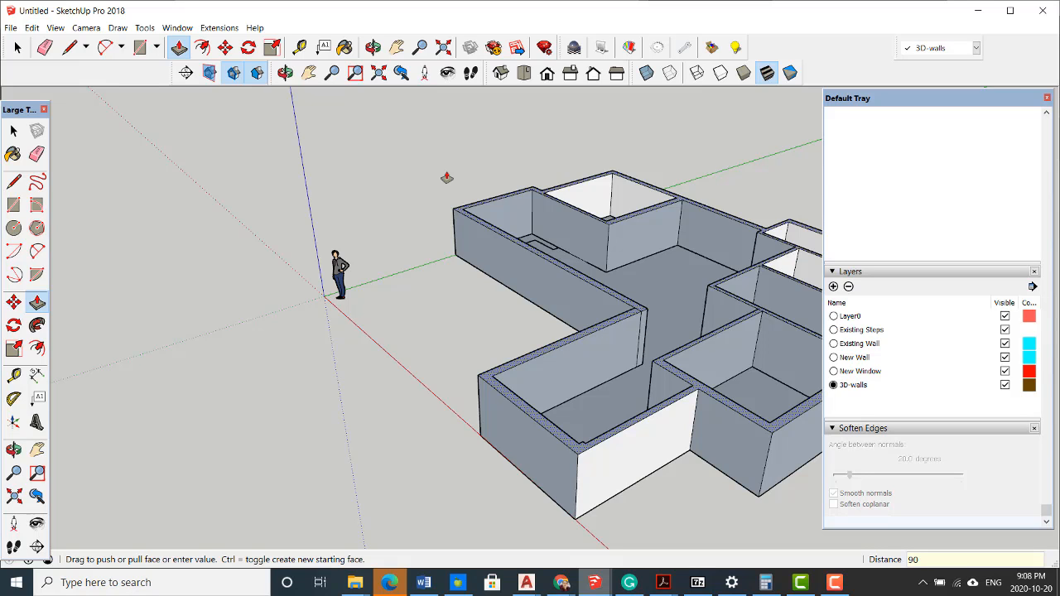
{"action": "key", "text": "Return"}
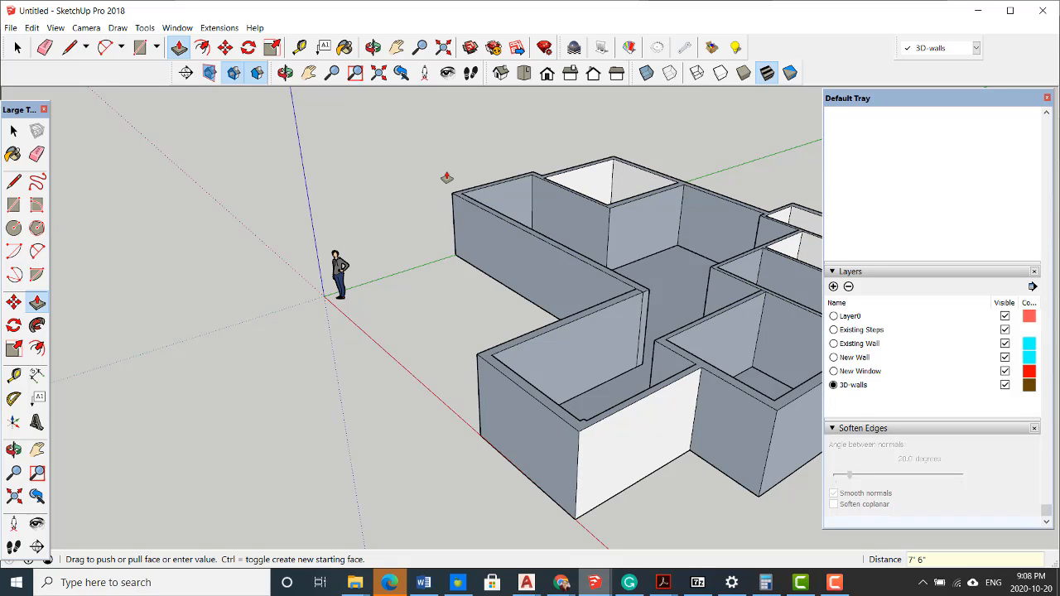